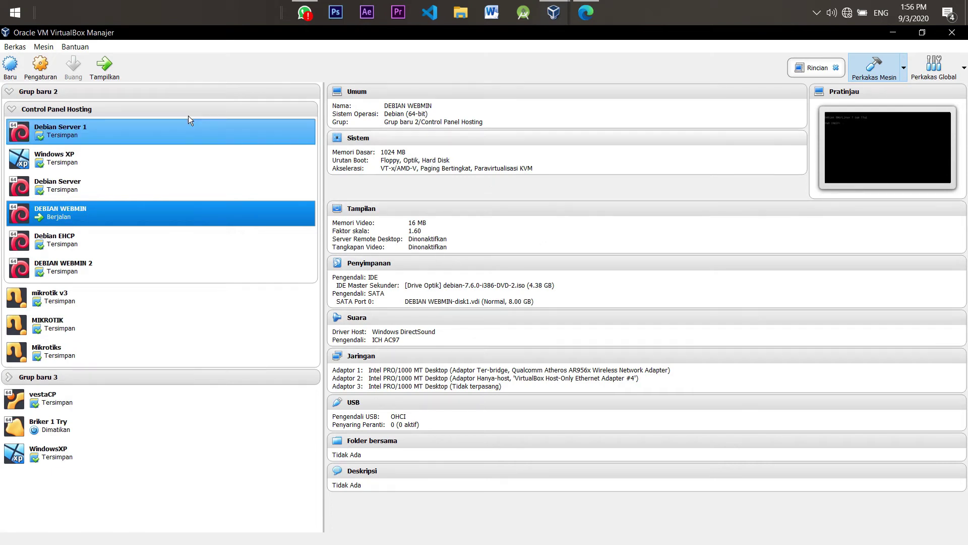
# Bring up the DEBIAN WEBMIN VM console and log in to the root shell
pyautogui.click(117, 62)
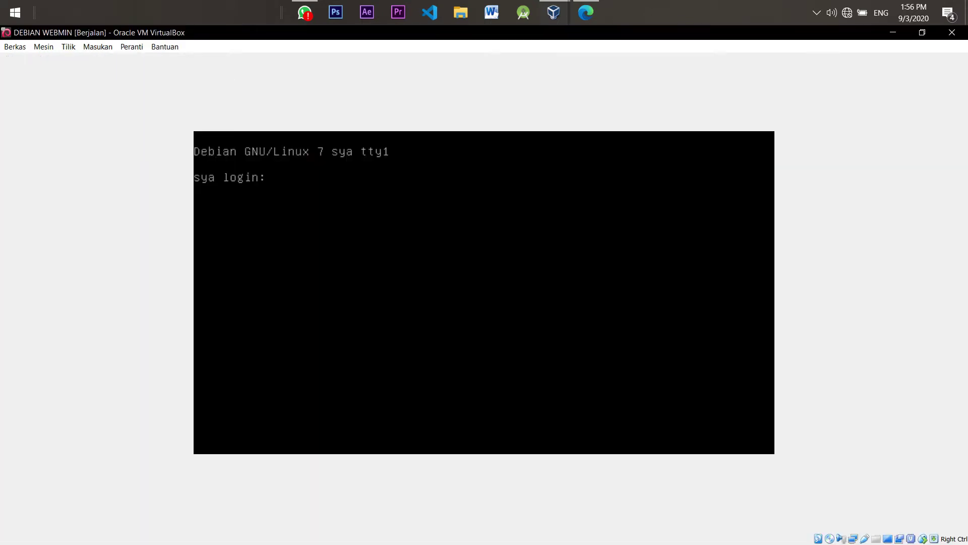
pyautogui.write('sya')
pyautogui.press('Return')
pyautogui.press('Return')
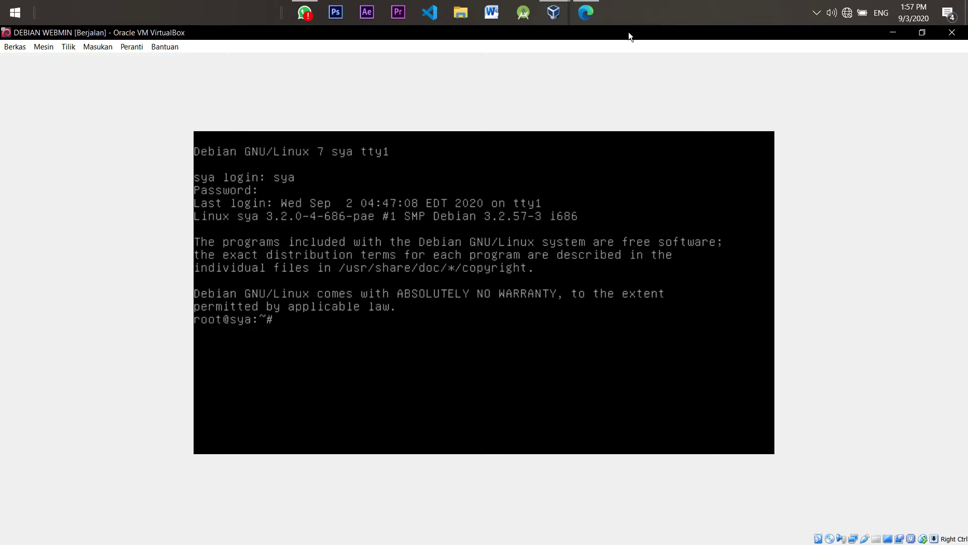
pyautogui.click(586, 13)
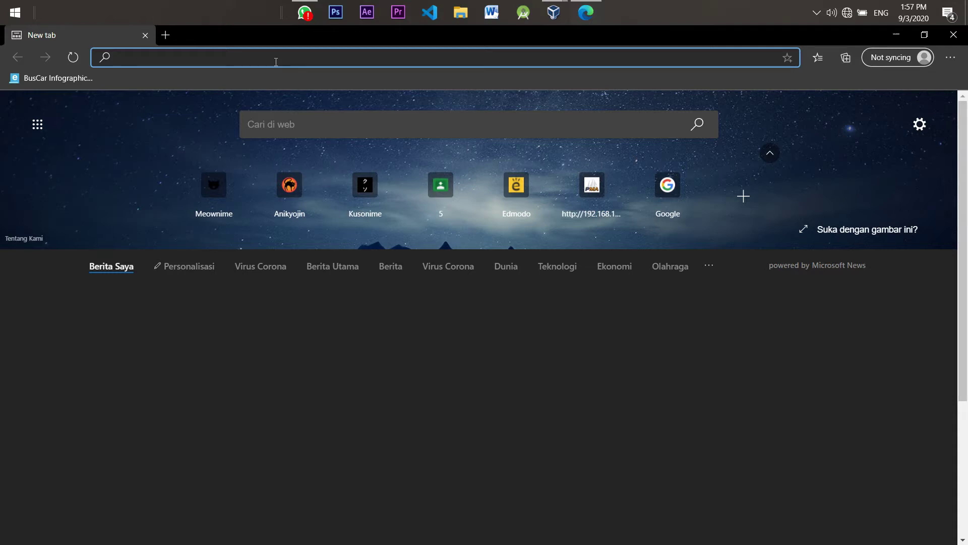
pyautogui.click(555, 13)
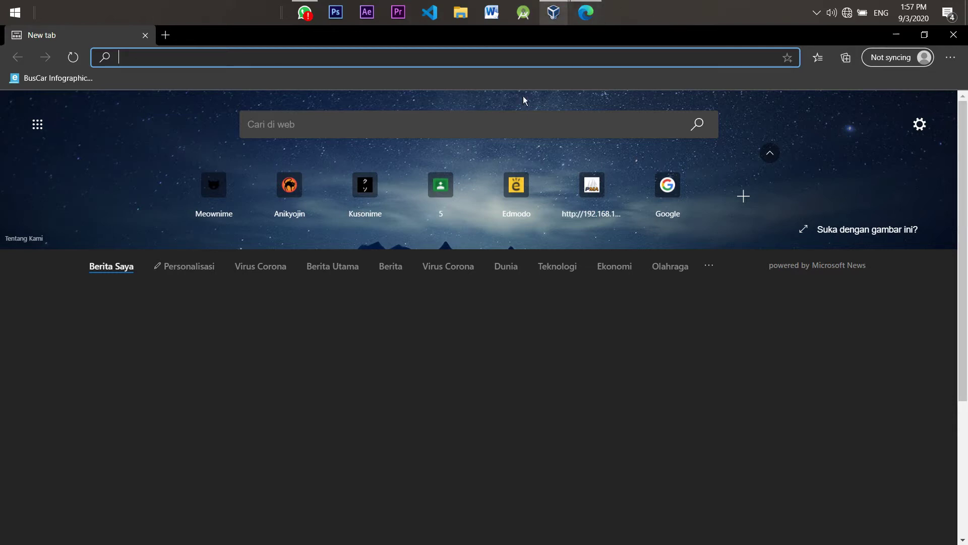
pyautogui.click(614, 70)
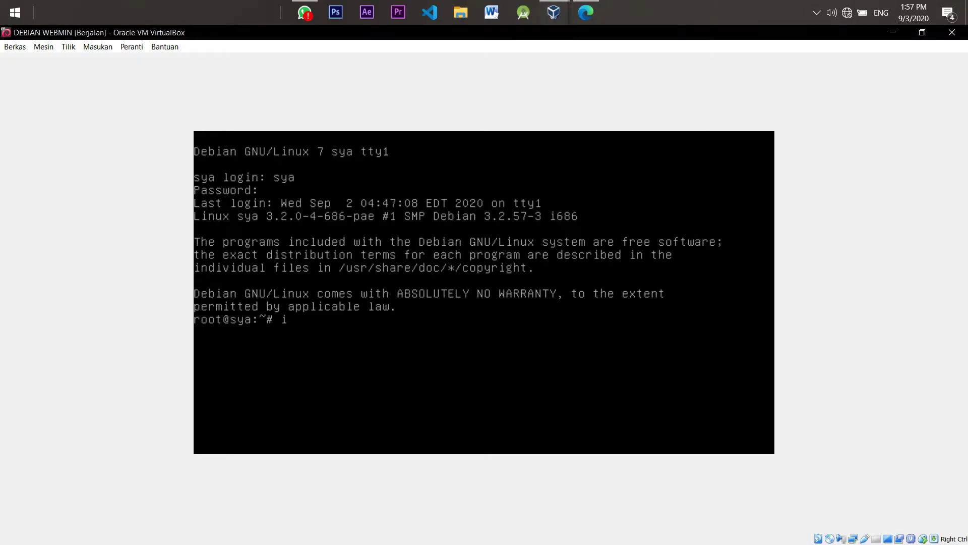
# Review /etc/network/interfaces in nano: eth1 192.168.1.1 with aliases 192.168.1.10 and 192.168.1.100
pyautogui.write('nano /etc/netwo')
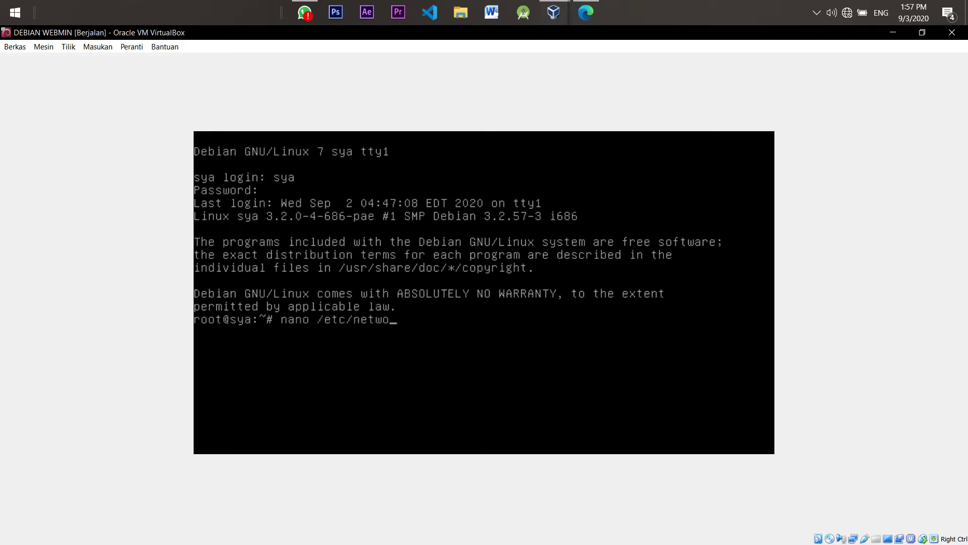
pyautogui.write('rk/interfaces')
pyautogui.press('Return')
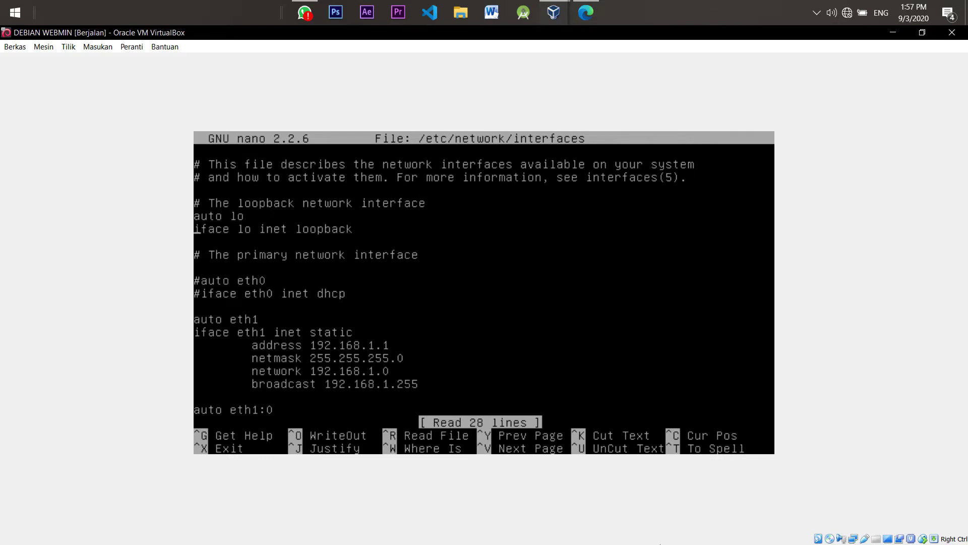
pyautogui.press('Down')
pyautogui.press('Down')
pyautogui.press('Down')
pyautogui.press('Down')
pyautogui.press('Down')
pyautogui.press('Down')
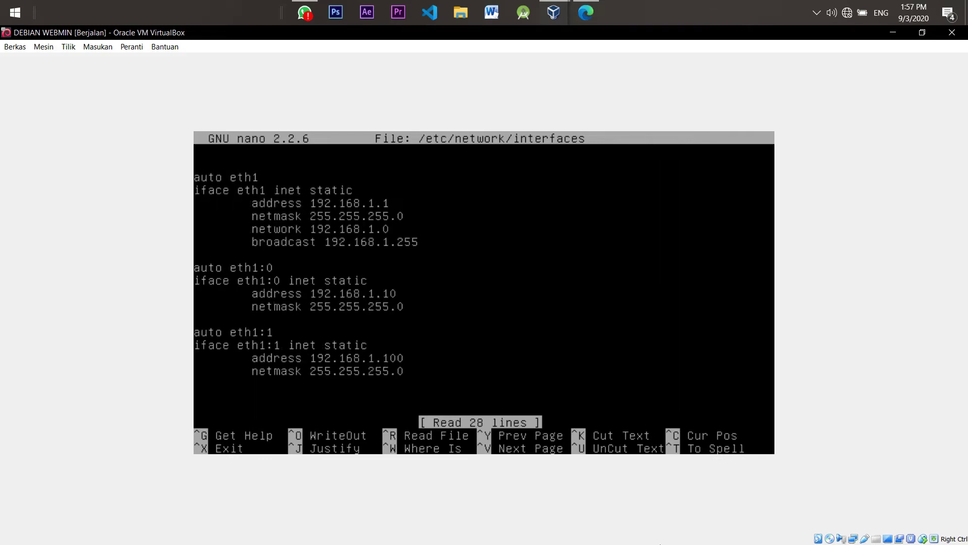
pyautogui.press('Down')
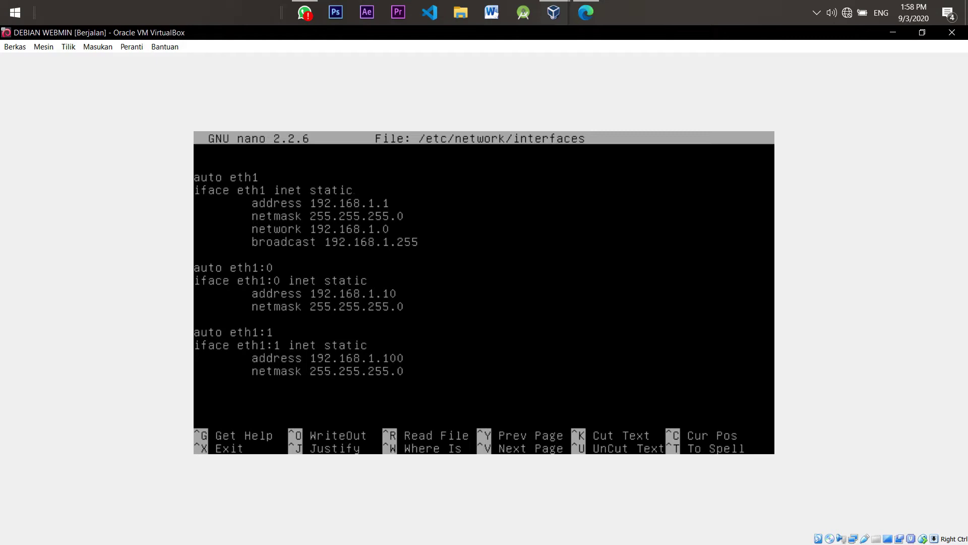
pyautogui.hotkey('ctrl', 'x')
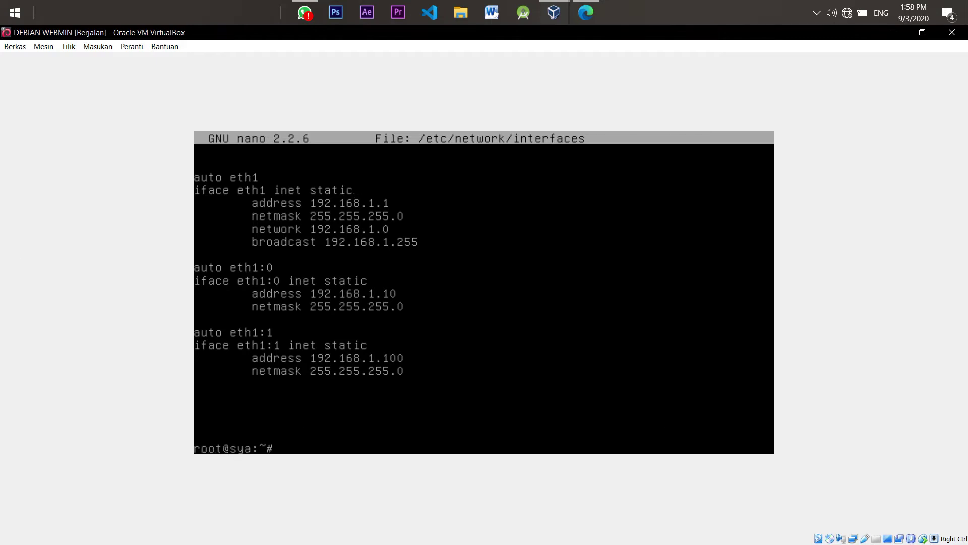
pyautogui.click(585, 19)
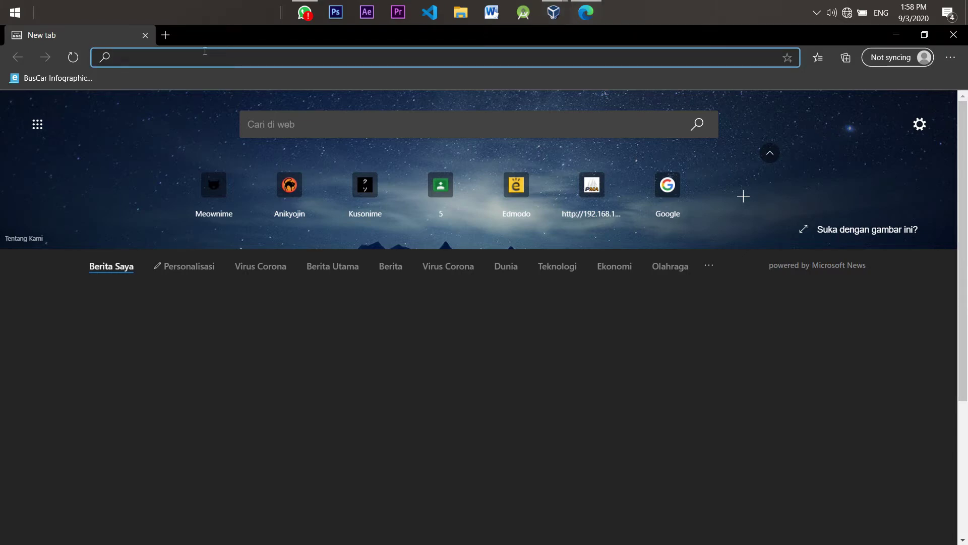
pyautogui.write('http:/')
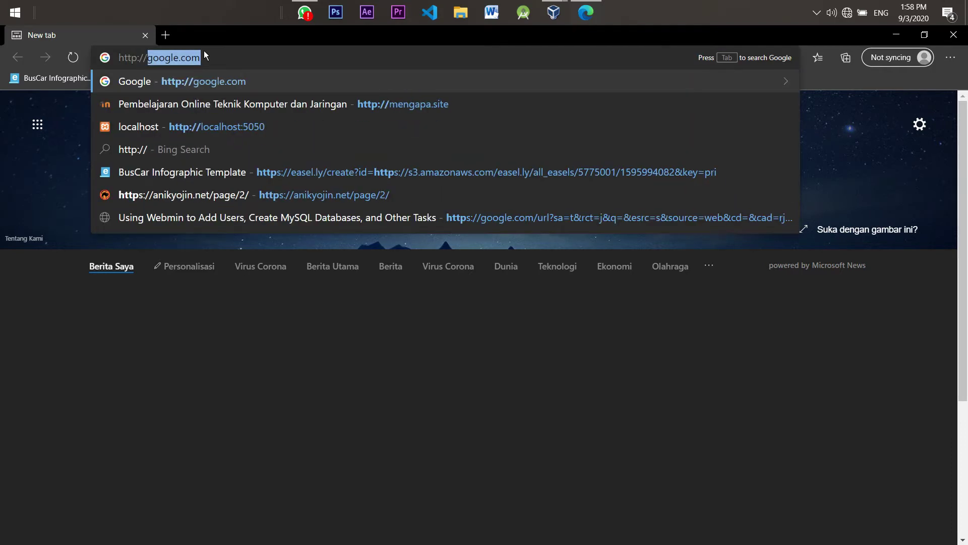
pyautogui.press('BackSpace')
pyautogui.press('BackSpace')
pyautogui.press('BackSpace')
pyautogui.write('s:')
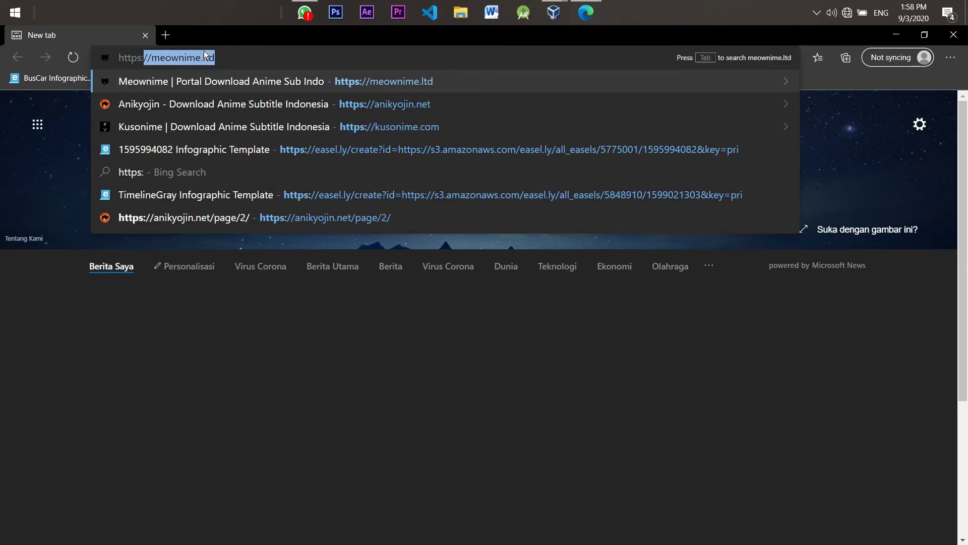
pyautogui.write('//s')
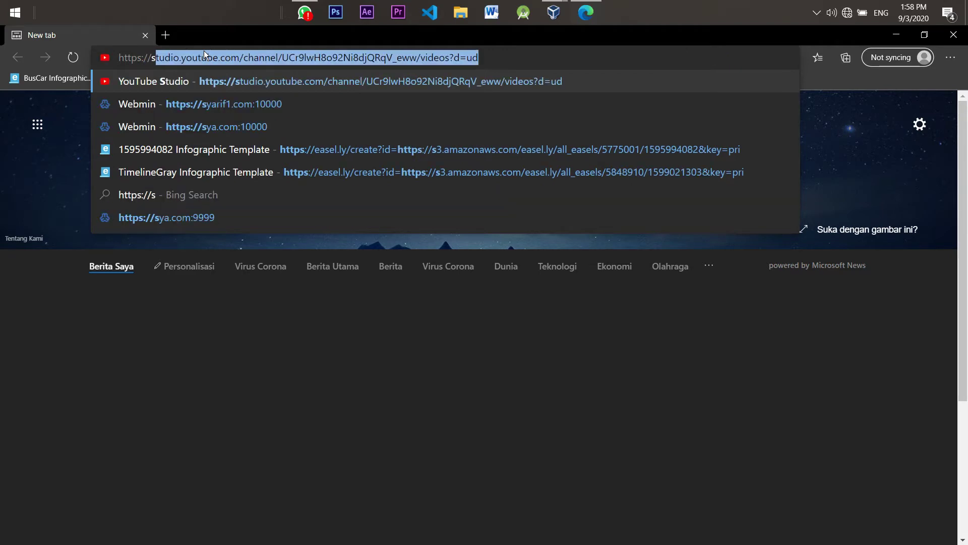
pyautogui.write('192')
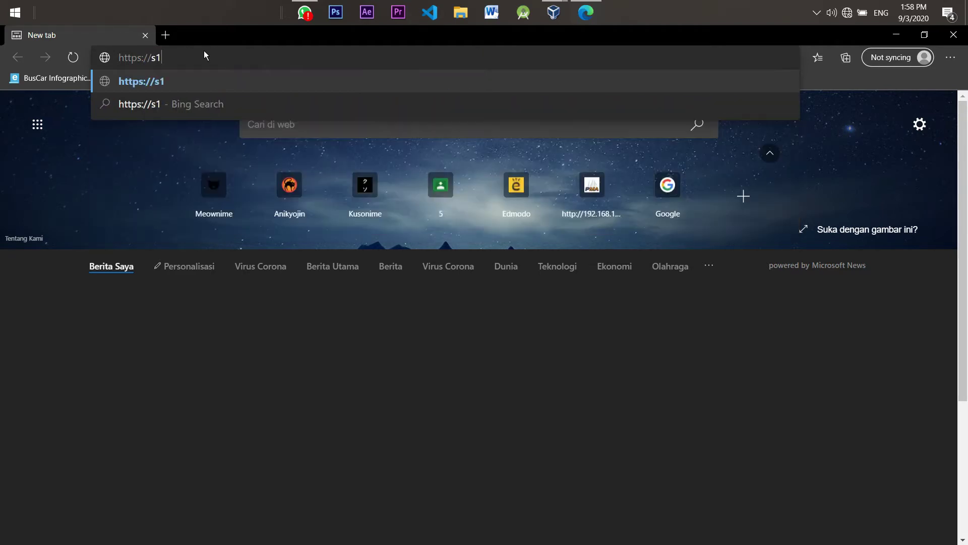
pyautogui.press('BackSpace')
pyautogui.press('BackSpace')
pyautogui.press('BackSpace')
pyautogui.press('BackSpace')
pyautogui.write('192')
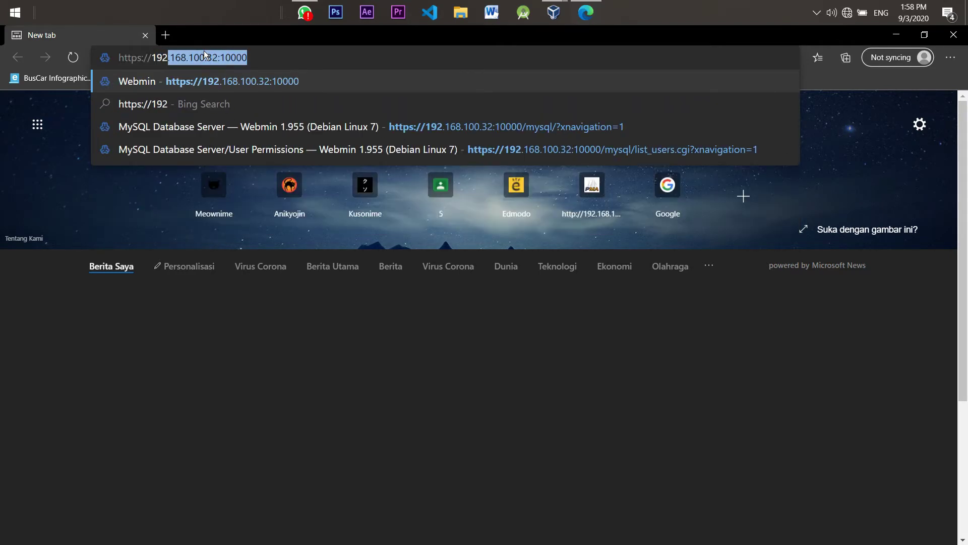
pyautogui.write('.168.')
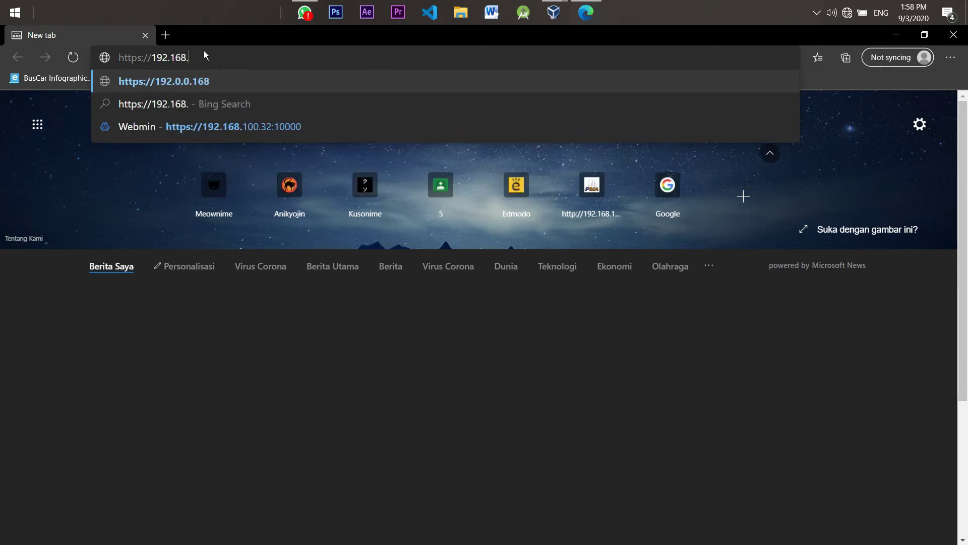
pyautogui.write('1.1')
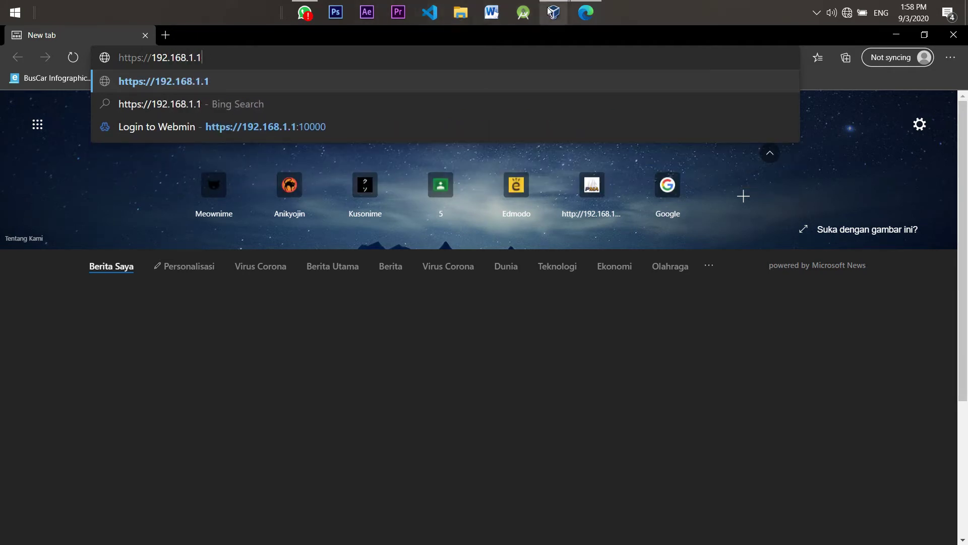
pyautogui.moveTo(554, 12)
pyautogui.click(588, 94)
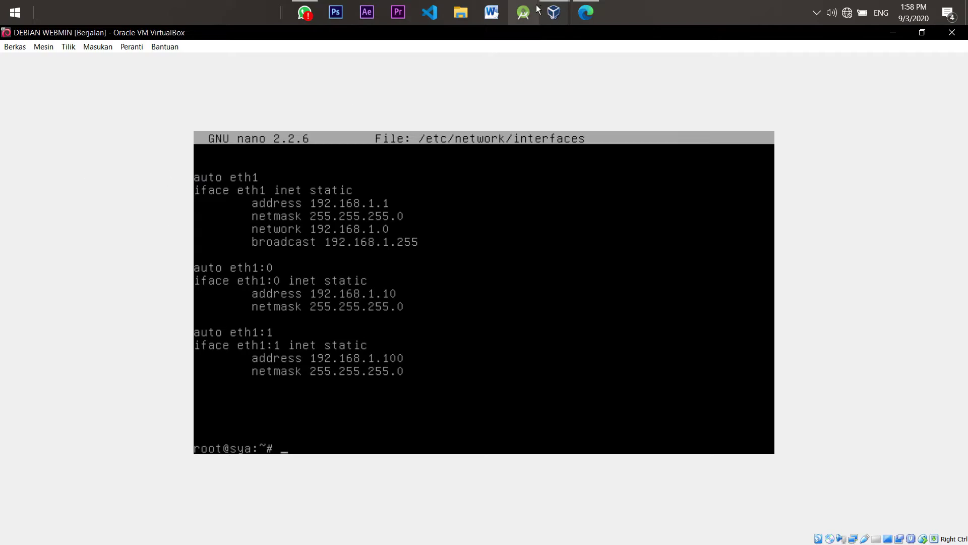
pyautogui.click(586, 12)
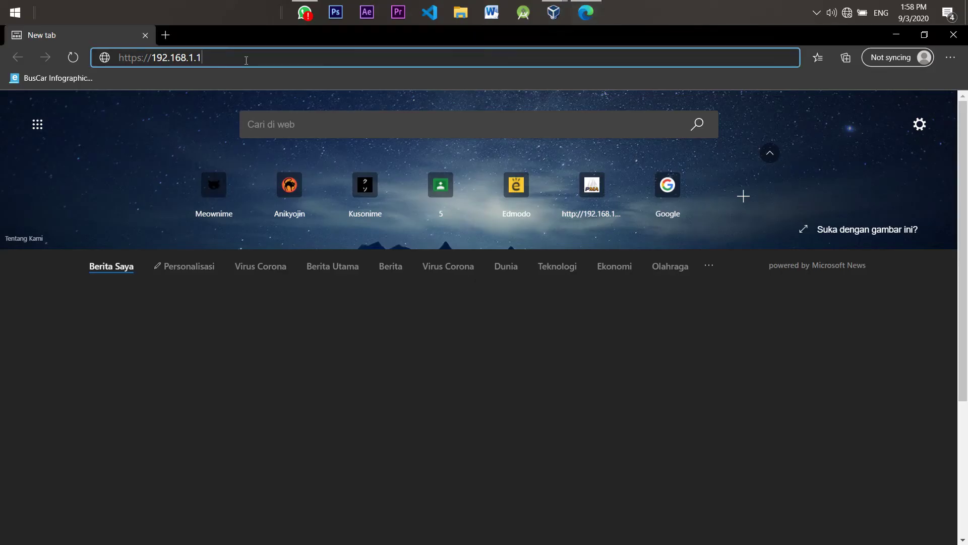
pyautogui.write(':')
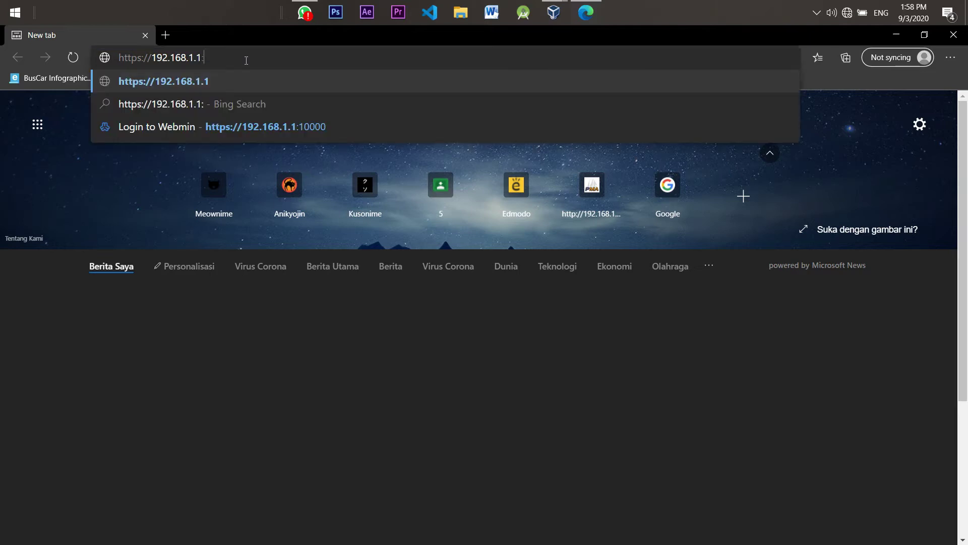
pyautogui.write('10000')
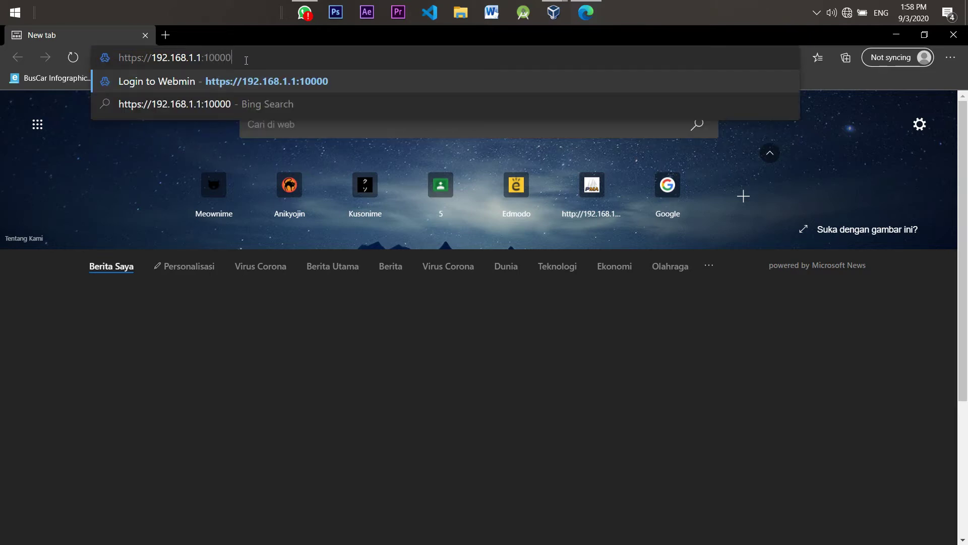
pyautogui.press('Return')
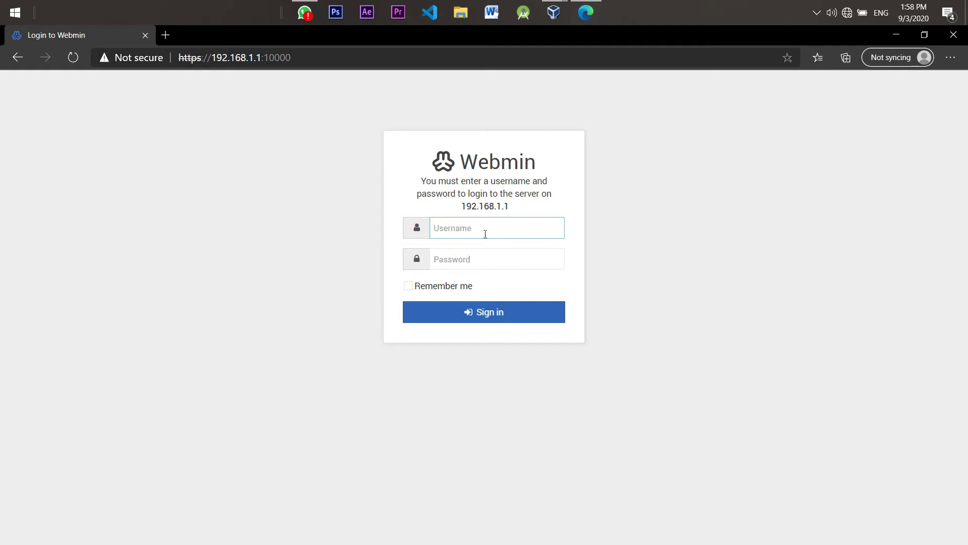
# Sign in to Webmin as root with the account password
pyautogui.write('root')
pyautogui.press('Tab')
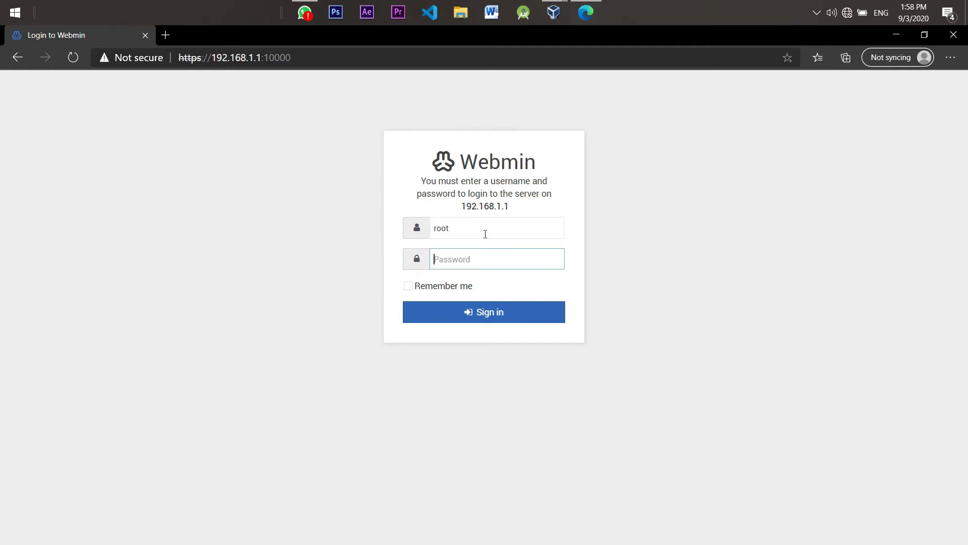
pyautogui.write('***')
pyautogui.click(495, 311)
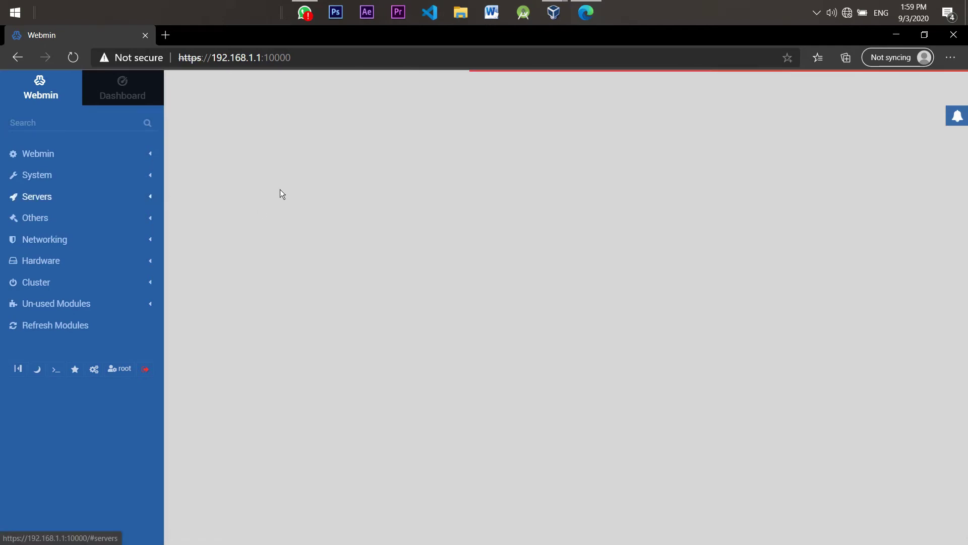
# Open the BIND DNS Server module from the Servers group
pyautogui.click(154, 186)
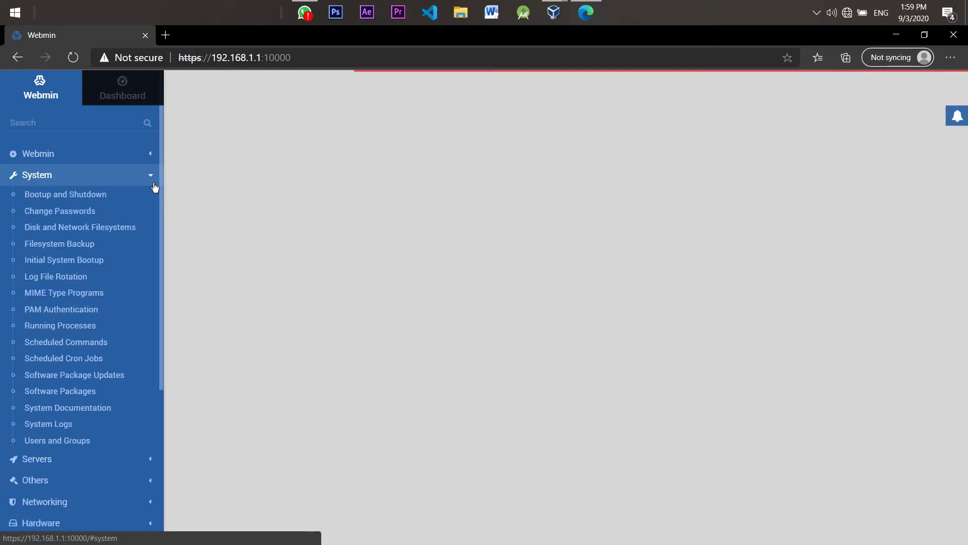
pyautogui.click(154, 181)
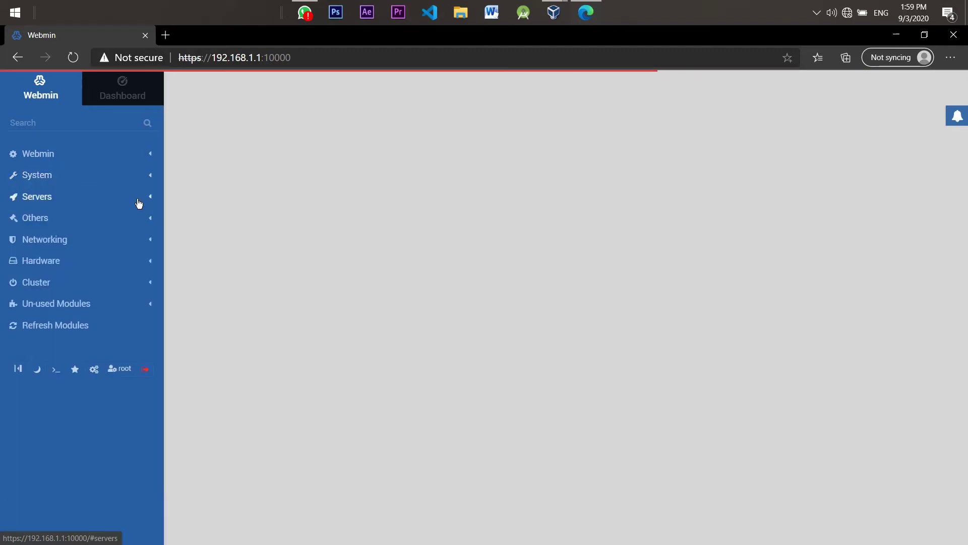
pyautogui.click(137, 201)
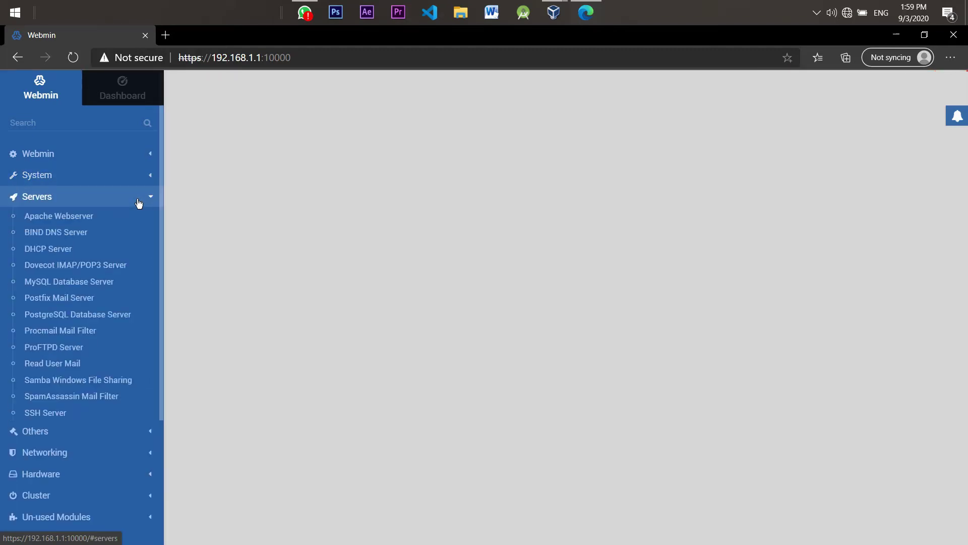
pyautogui.click(66, 234)
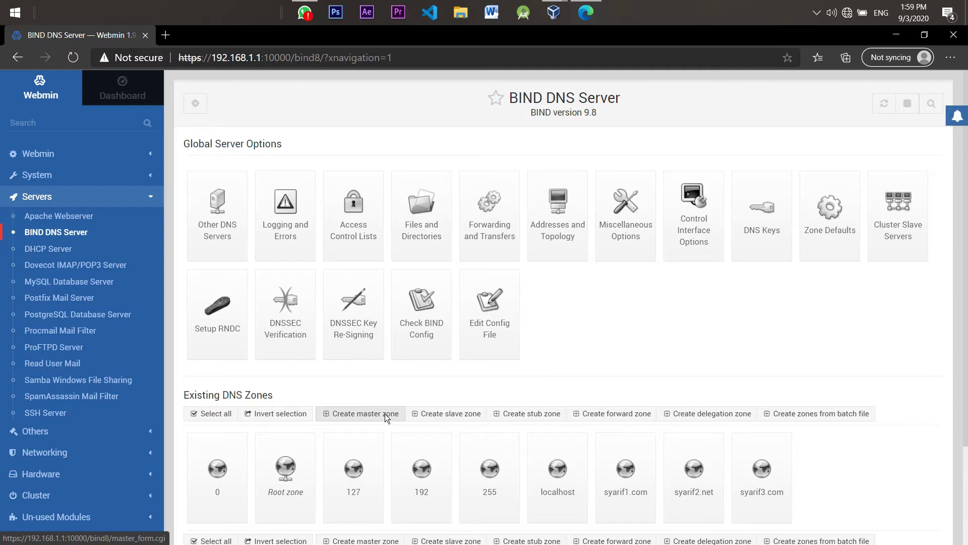
# Start a new master zone with domain name and master server syarif1.com
pyautogui.click(369, 415)
pyautogui.click(398, 309)
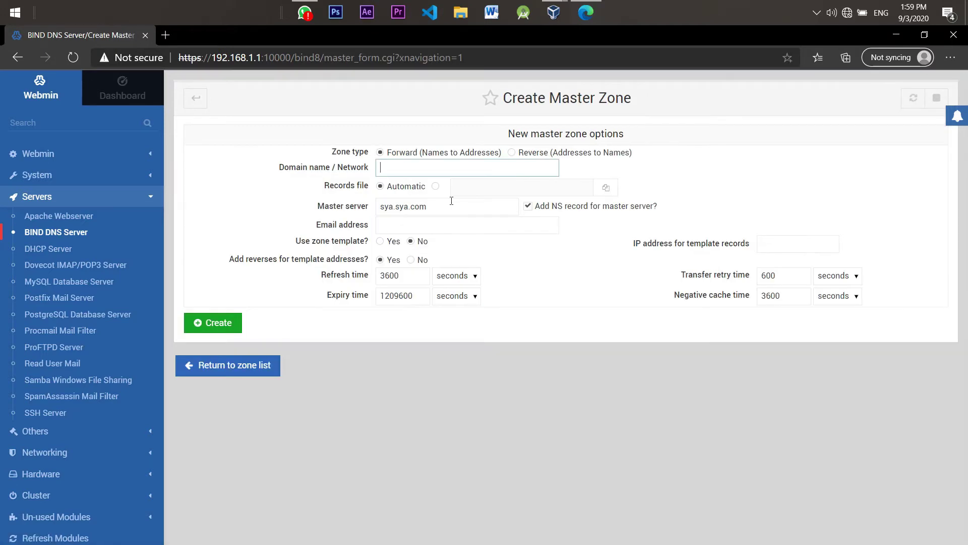
pyautogui.click(450, 175)
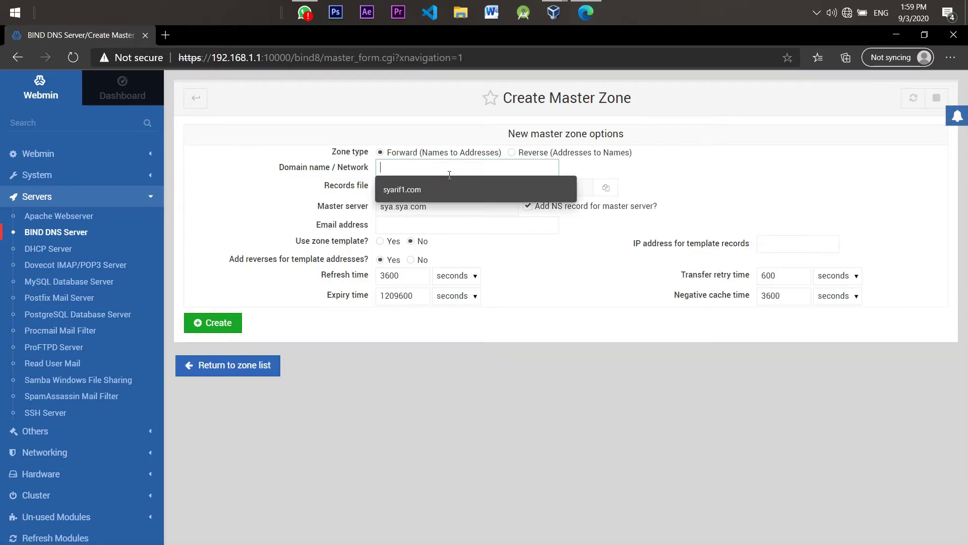
pyautogui.click(417, 185)
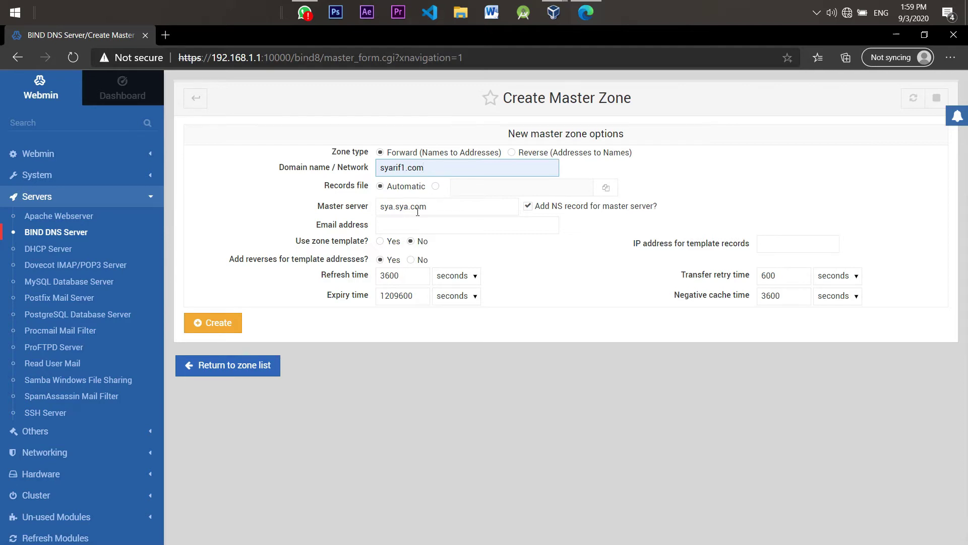
pyautogui.moveTo(425, 210); pyautogui.dragTo(344, 210)
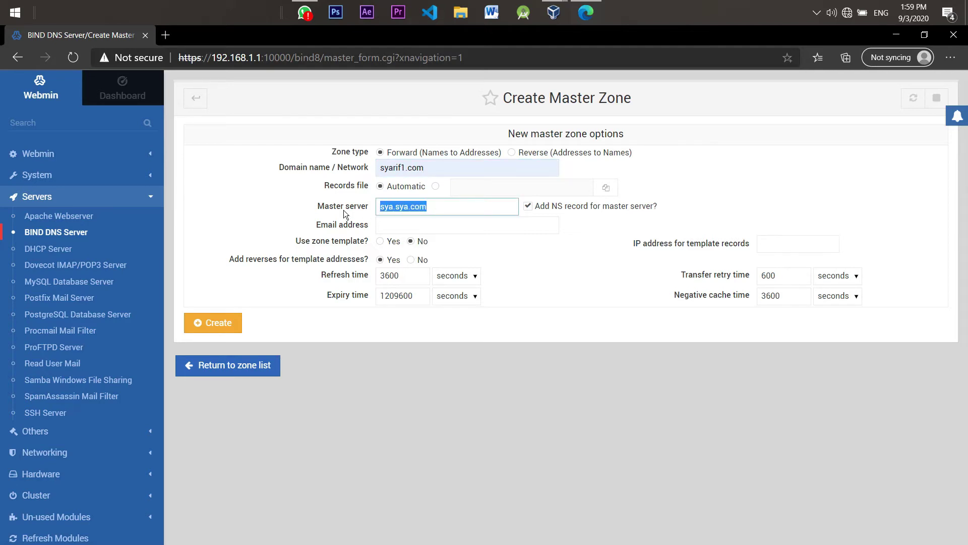
pyautogui.write('syarif1.s')
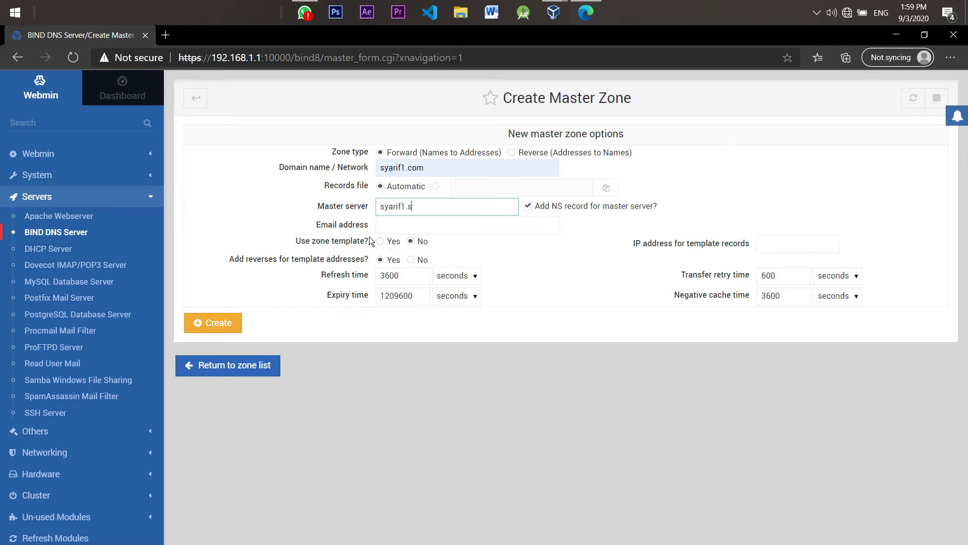
pyautogui.press('BackSpace')
pyautogui.write('com')
# Fill in the contact email and template IP 192.168.1.1, then attempt to create the zone
pyautogui.click(397, 226)
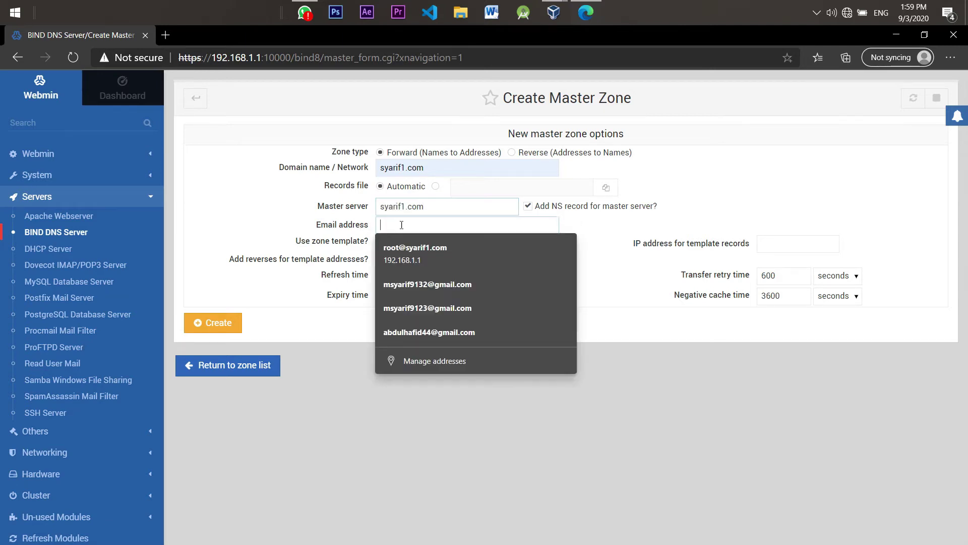
pyautogui.write('r')
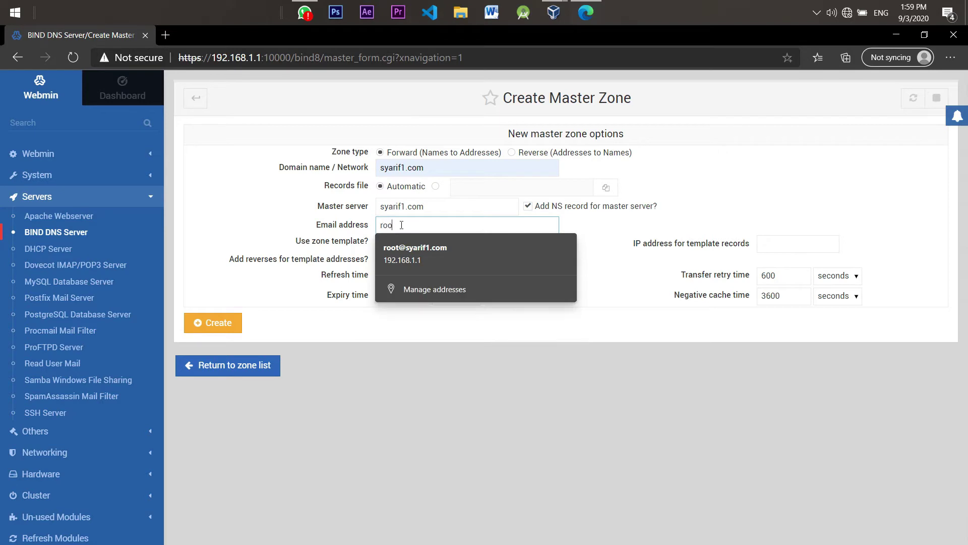
pyautogui.write('oo')
pyautogui.click(428, 252)
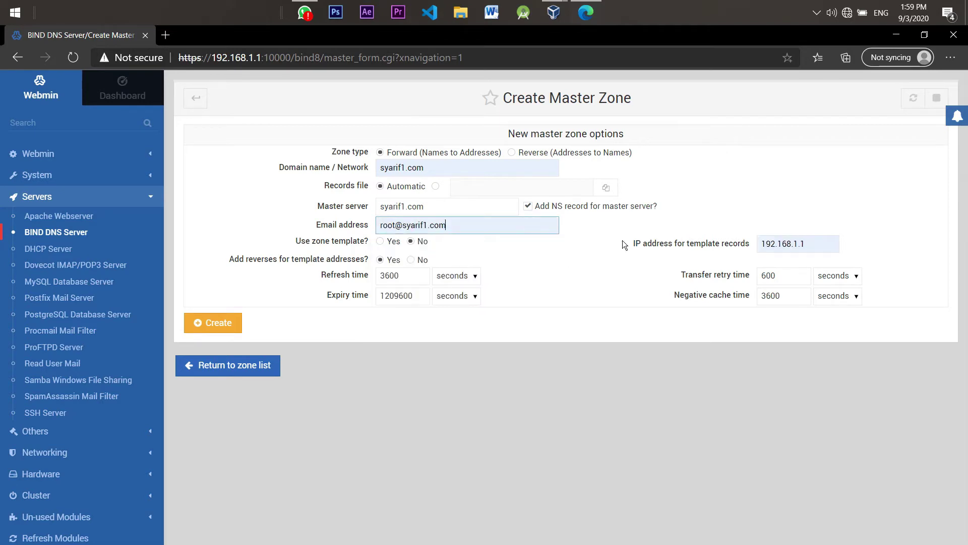
pyautogui.click(793, 244)
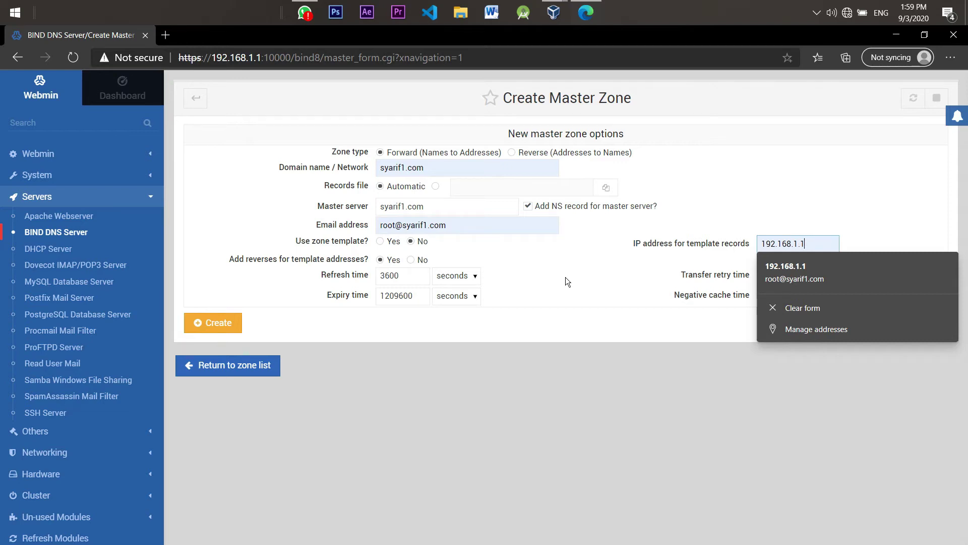
pyautogui.click(228, 323)
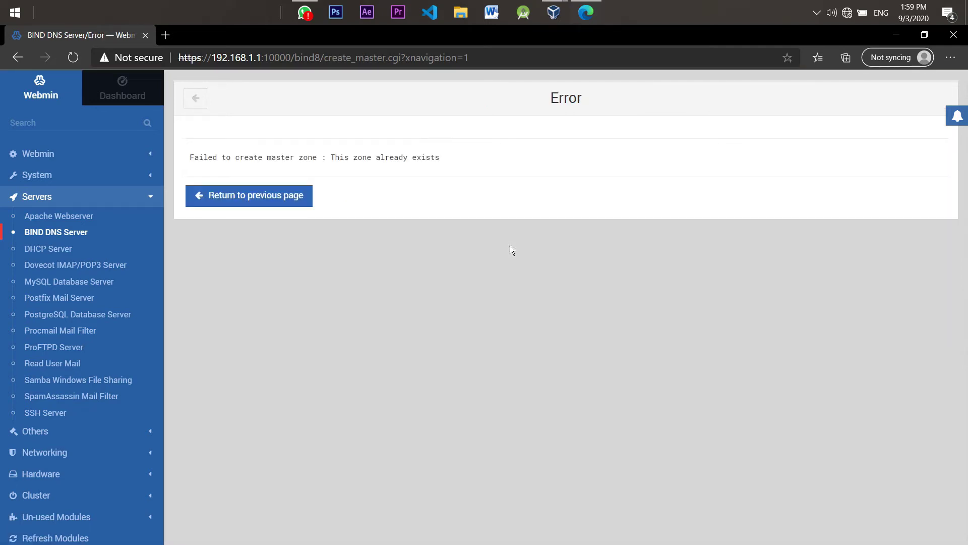
# Go back from the error and open the existing syarif1.com zone's record types
pyautogui.click(192, 101)
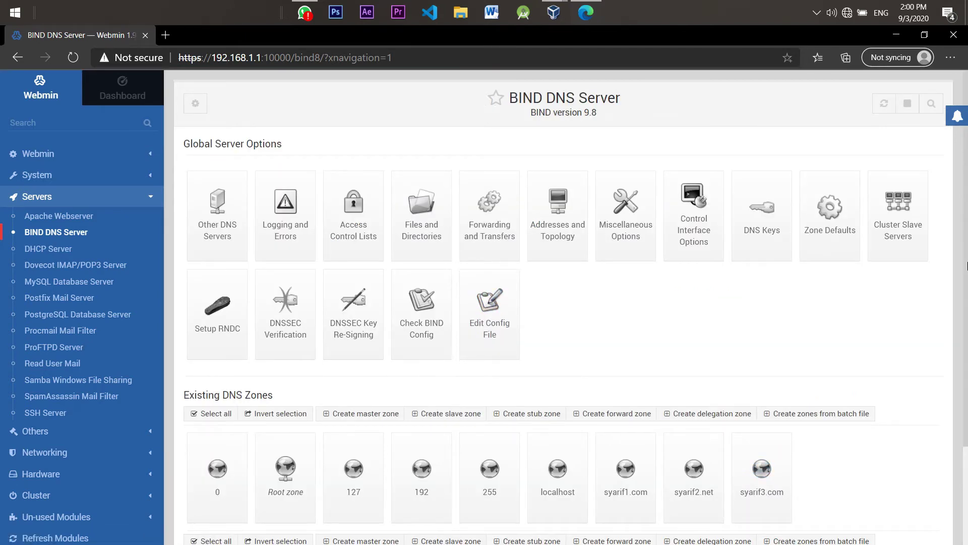
pyautogui.scroll(-2, 562, 373)
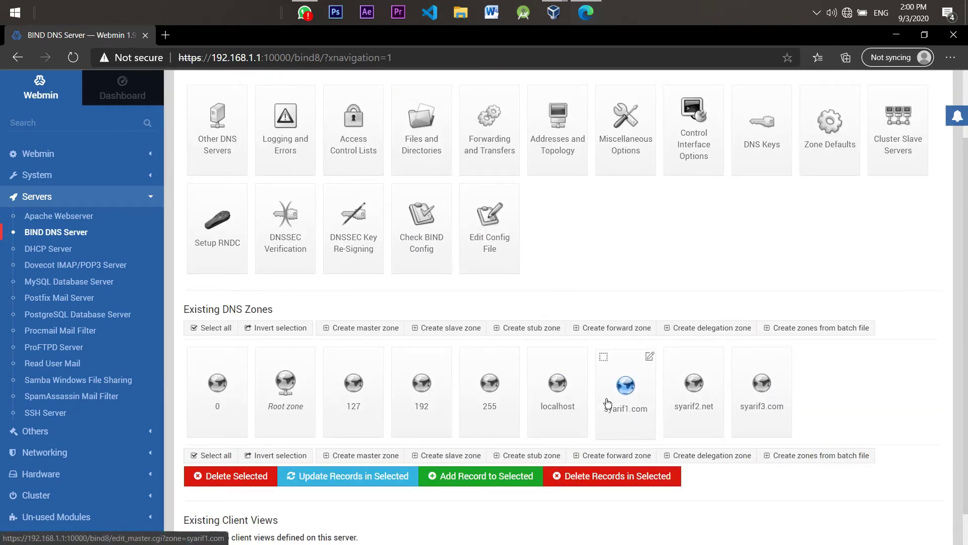
pyautogui.click(625, 401)
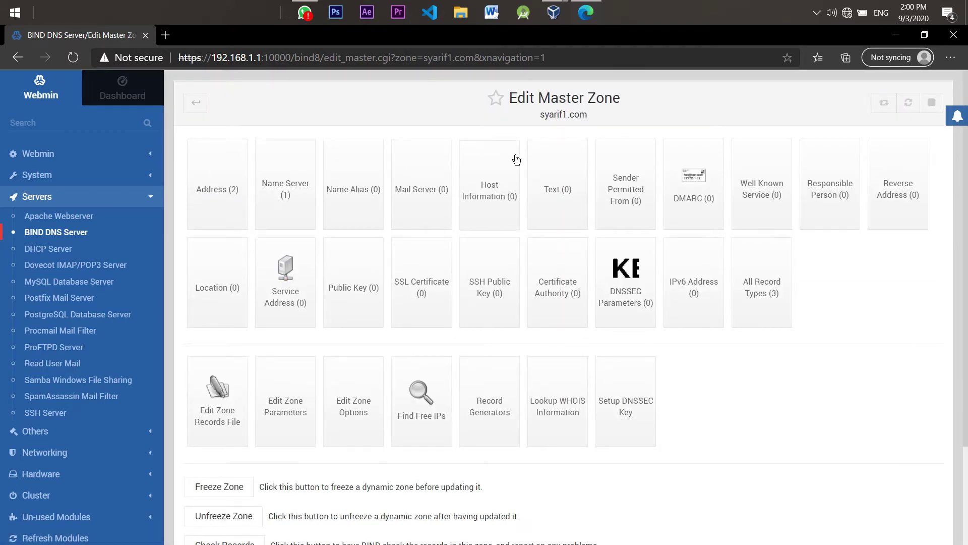
pyautogui.moveTo(555, 115); pyautogui.dragTo(497, 137)
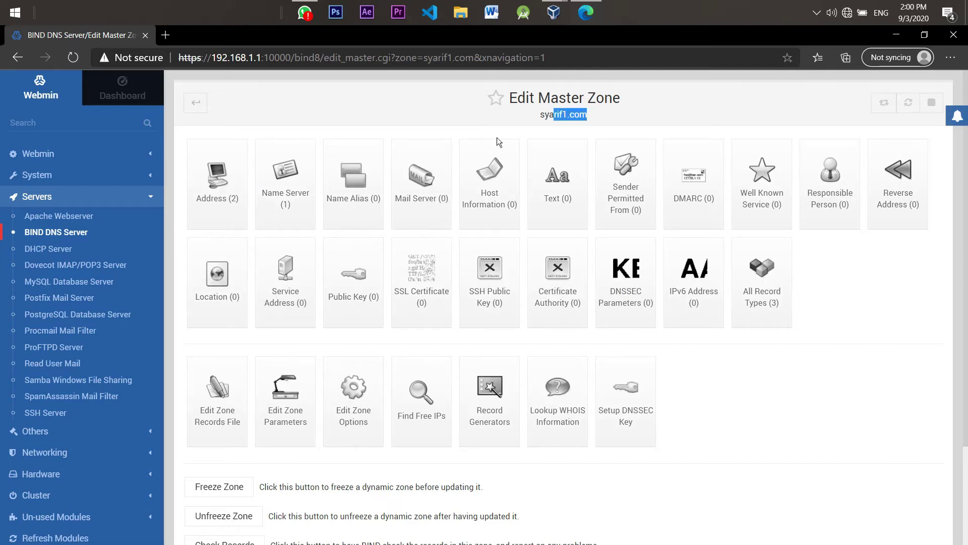
pyautogui.click(413, 109)
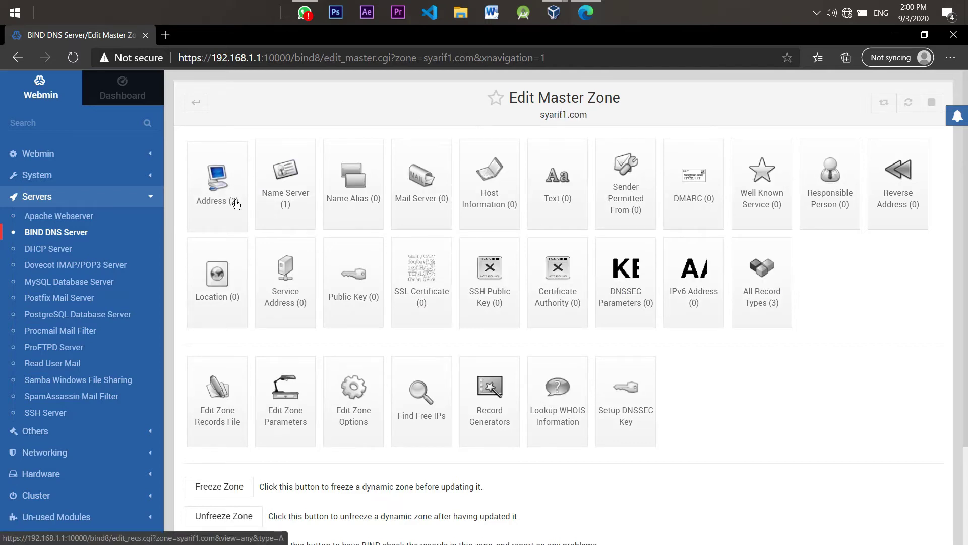
# Check that the syarif1.com address record points to 192.168.1.1, then return to the BIND overview
pyautogui.click(236, 203)
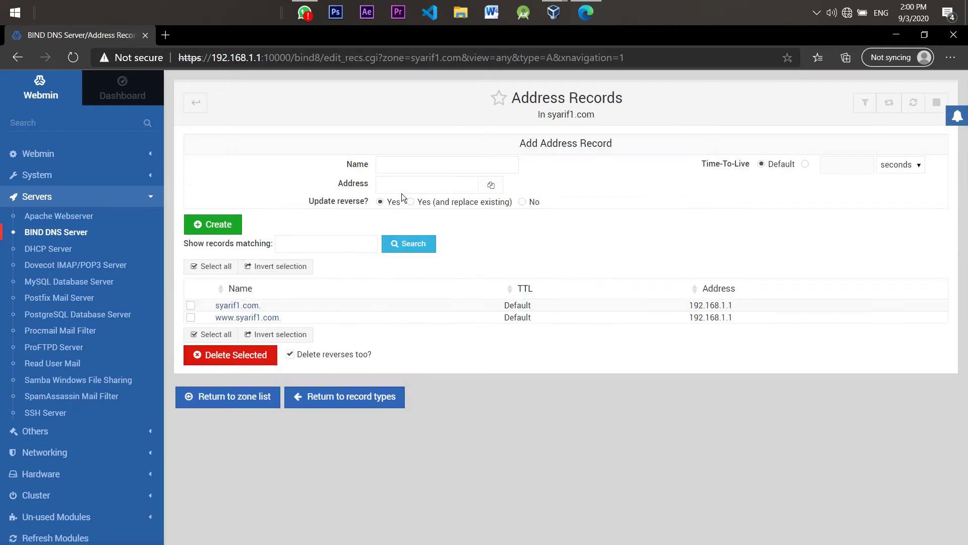
pyautogui.click(252, 306)
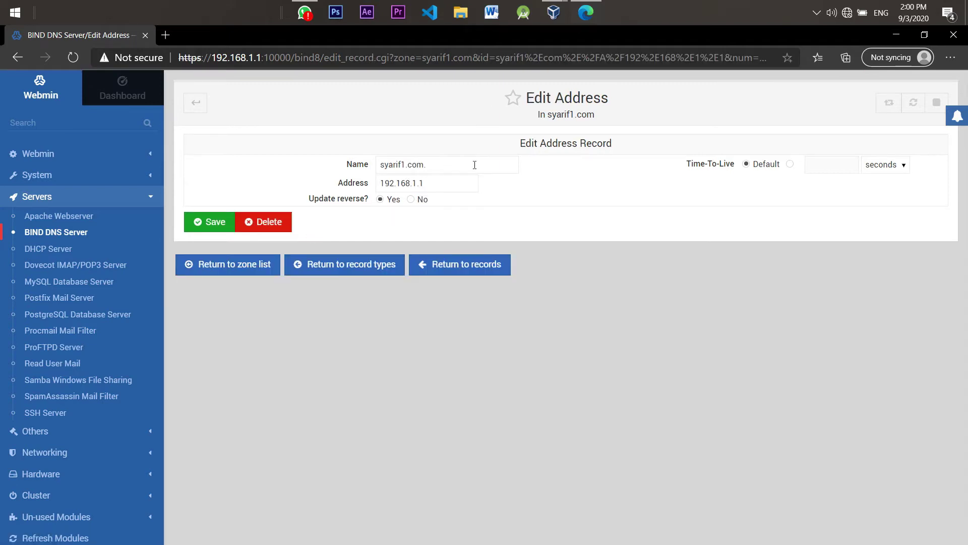
pyautogui.moveTo(444, 164); pyautogui.dragTo(365, 169)
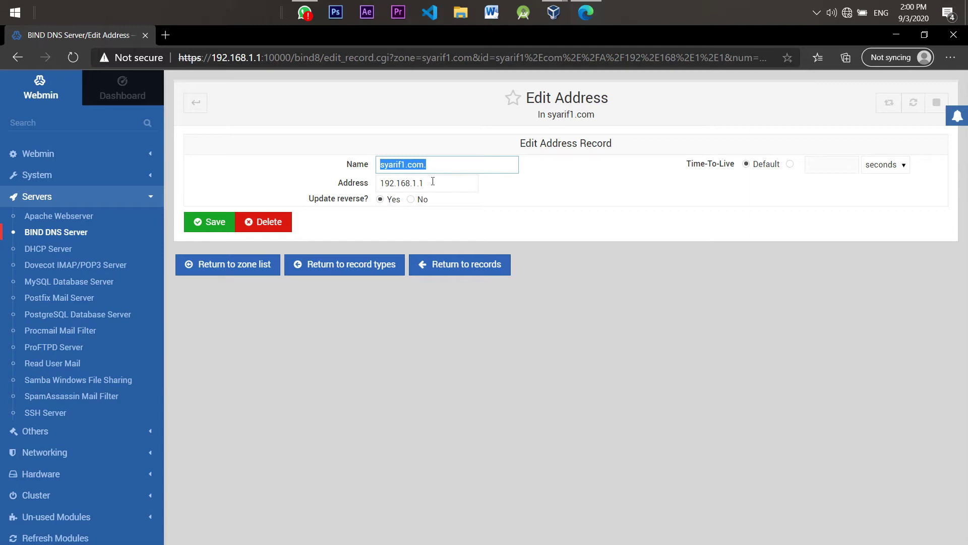
pyautogui.press('Tab')
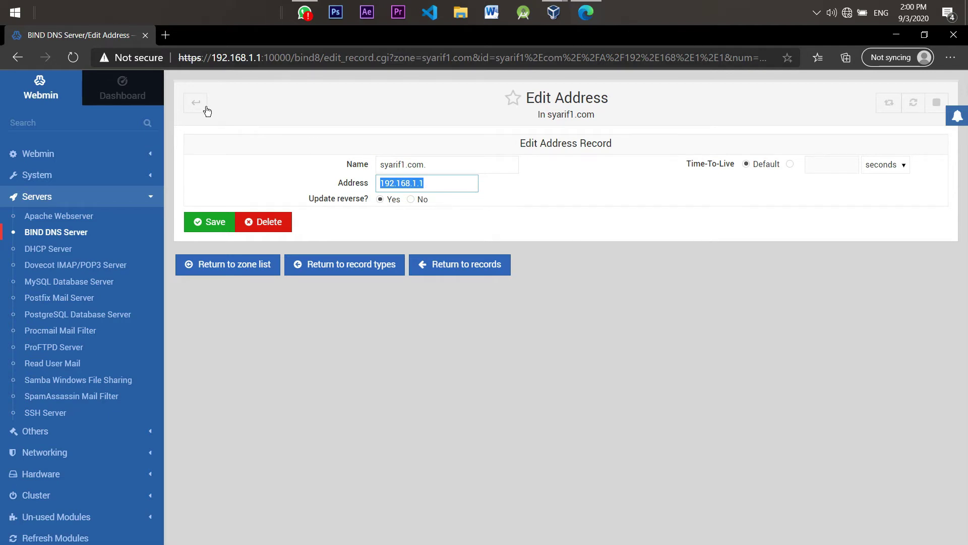
pyautogui.click(198, 104)
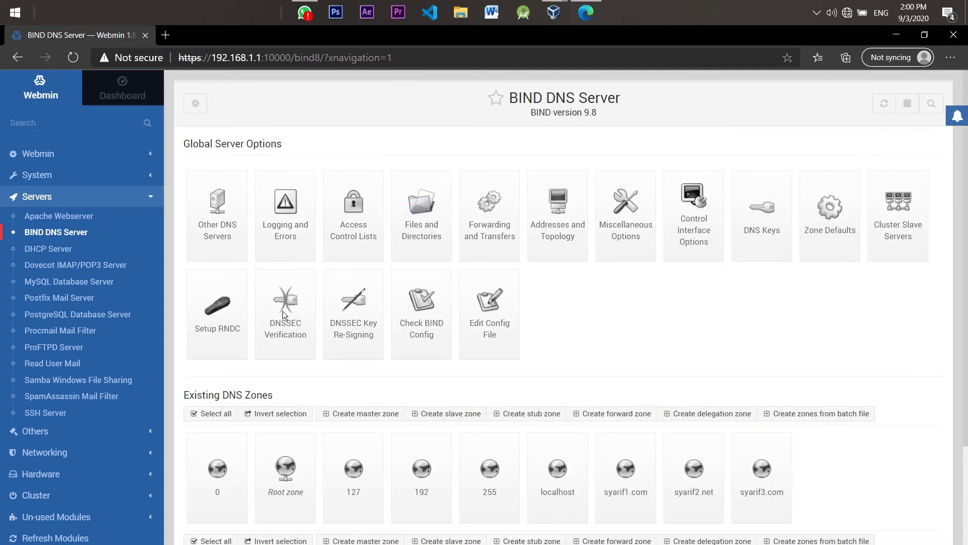
pyautogui.click(607, 481)
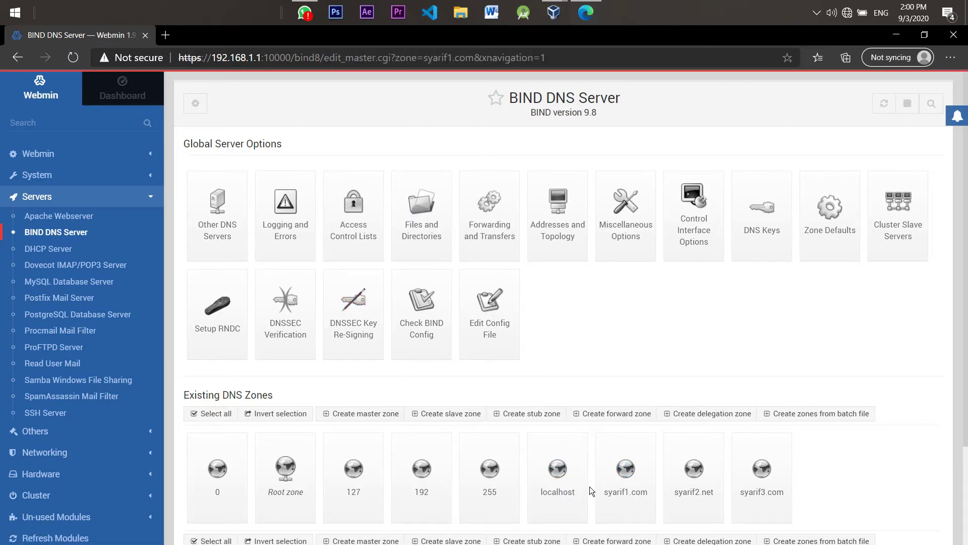
pyautogui.click(232, 209)
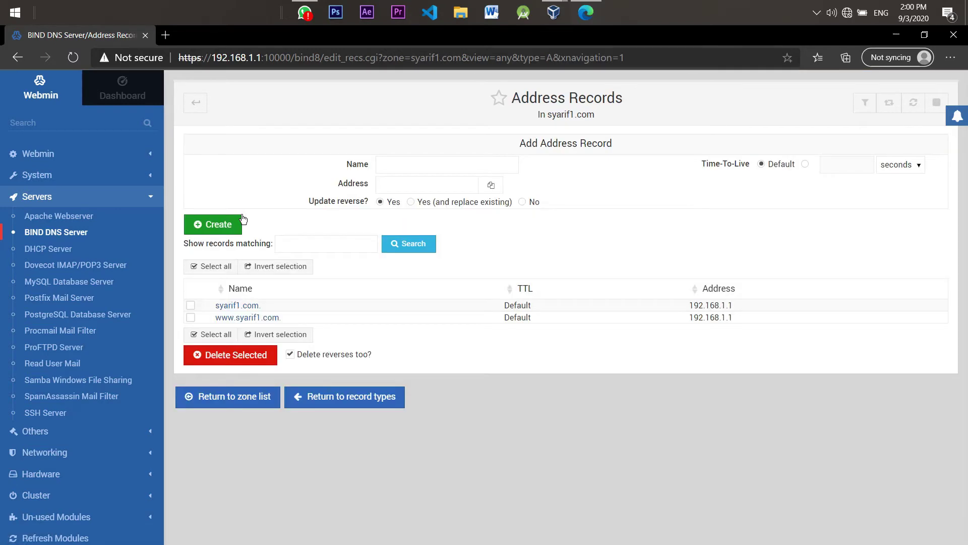
pyautogui.click(357, 319)
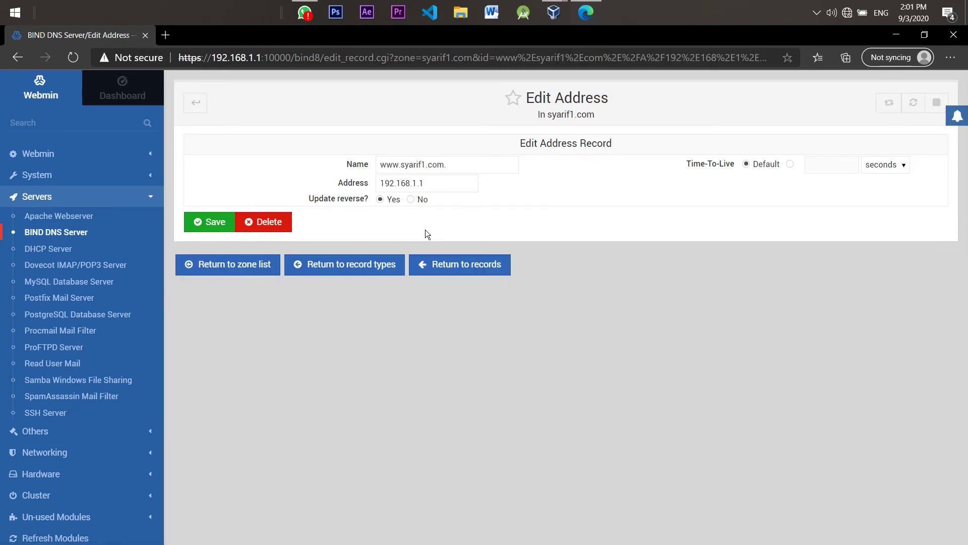
pyautogui.click(464, 167)
pyautogui.moveTo(443, 183); pyautogui.dragTo(387, 183)
pyautogui.click(429, 183)
pyautogui.click(437, 263)
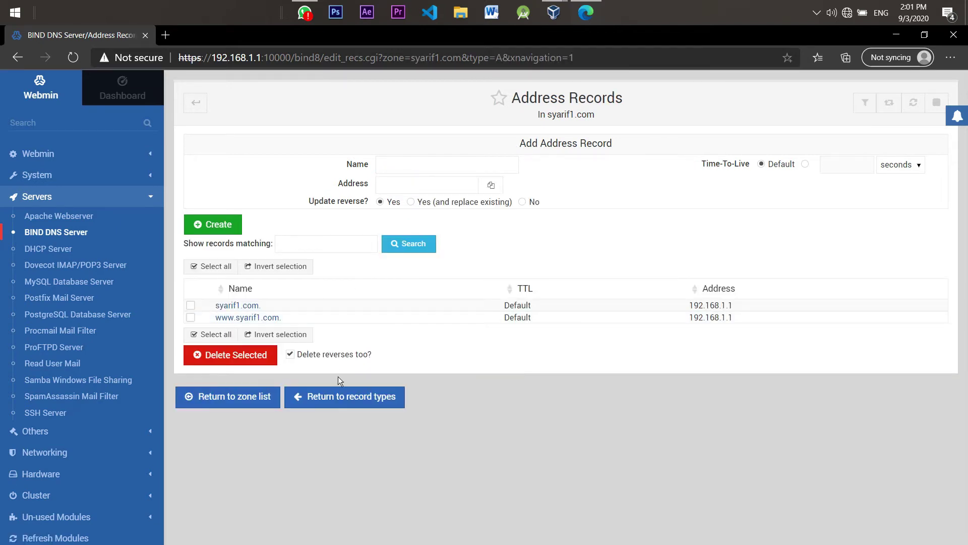
pyautogui.click(342, 389)
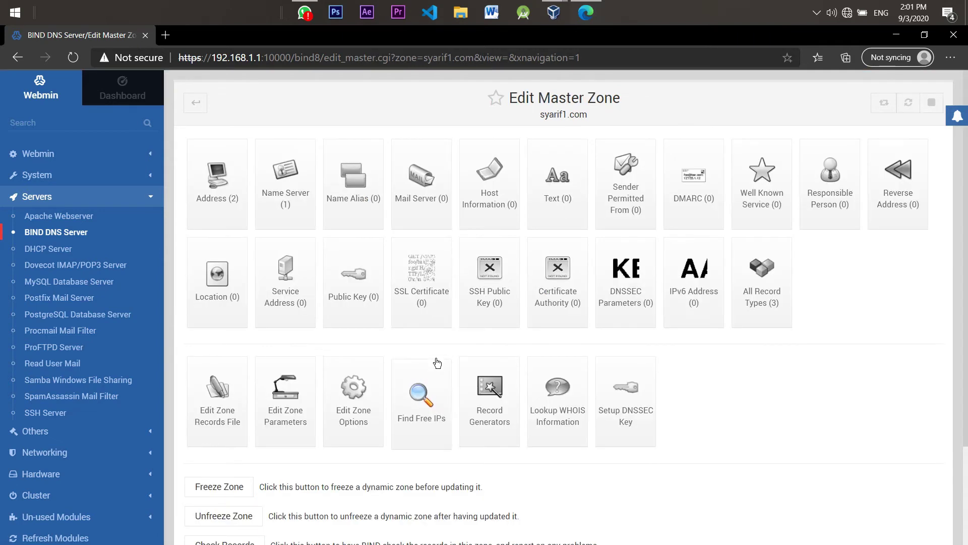
# Open syarif1.com's name server record, which lists syarif1.com. as the name server
pyautogui.scroll(-1, 303, 204)
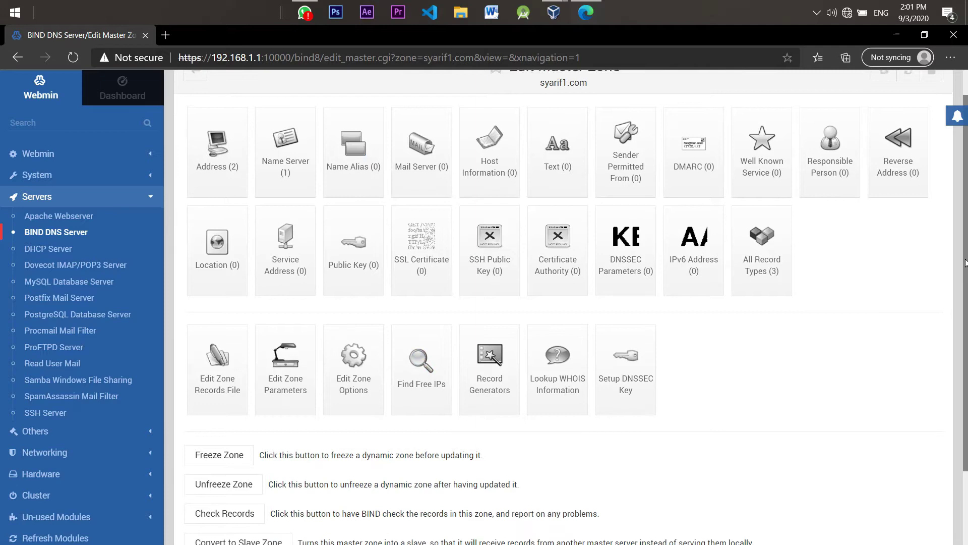
pyautogui.click(285, 161)
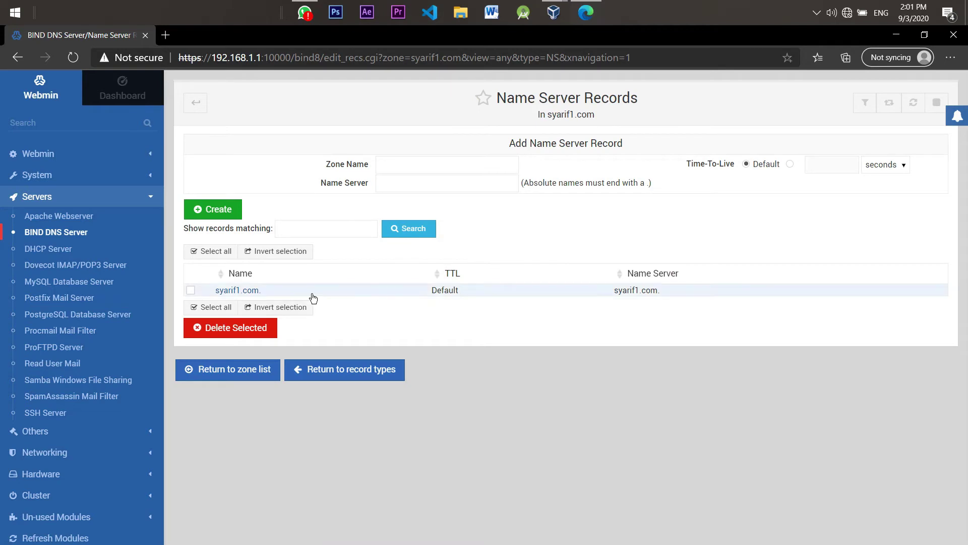
pyautogui.click(312, 296)
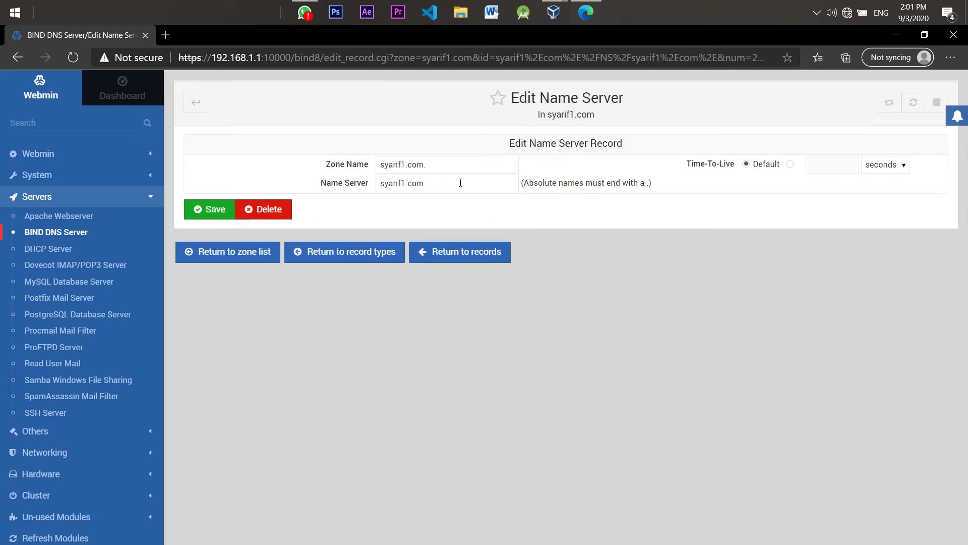
# Discard a scratch tab holding syarif1.com and return to the BIND DNS Server zone list
pyautogui.click(164, 34)
pyautogui.write('syarif1')
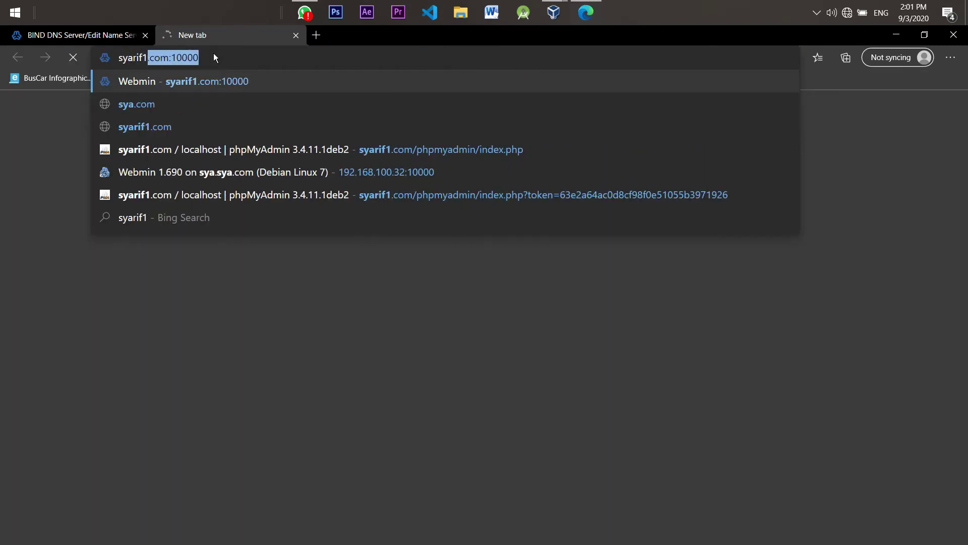
pyautogui.write('.com')
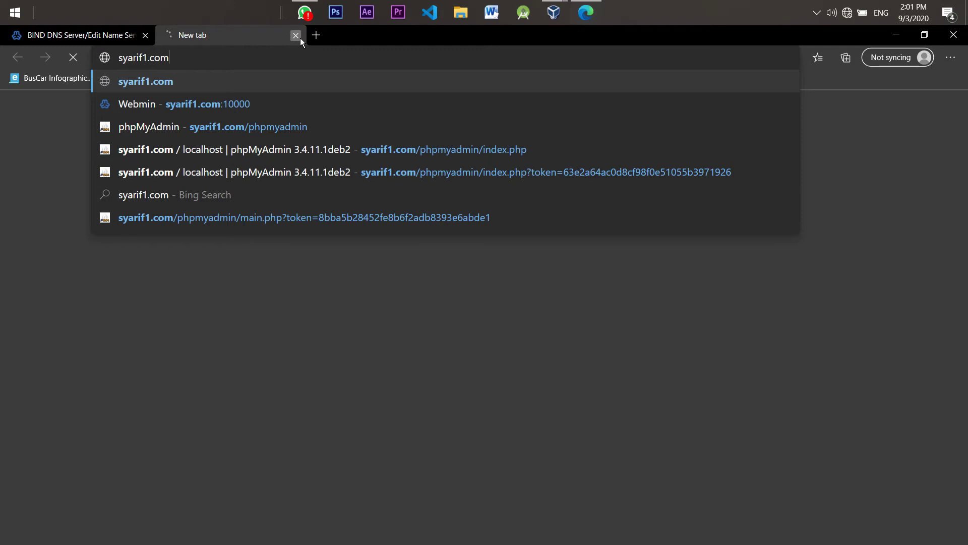
pyautogui.click(300, 37)
pyautogui.click(197, 103)
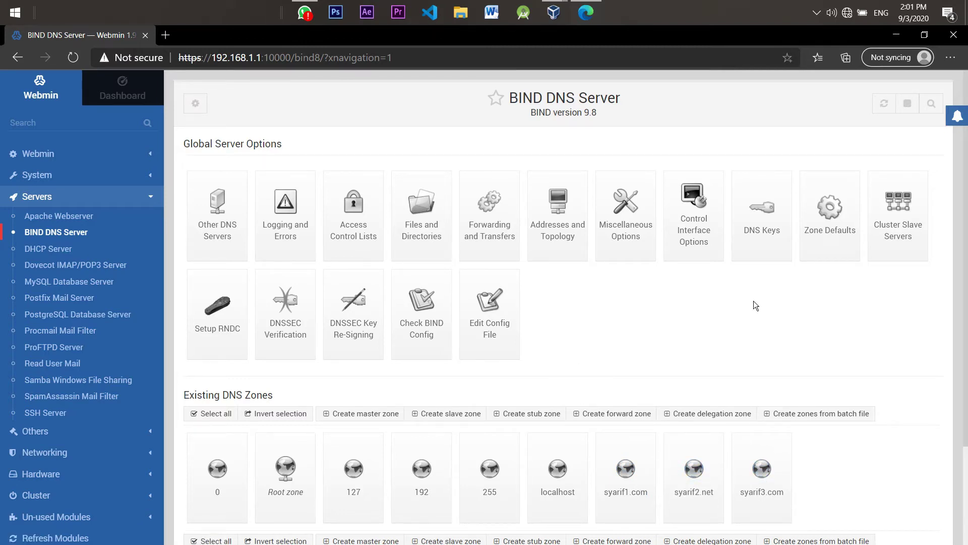
pyautogui.scroll(-1, 843, 272)
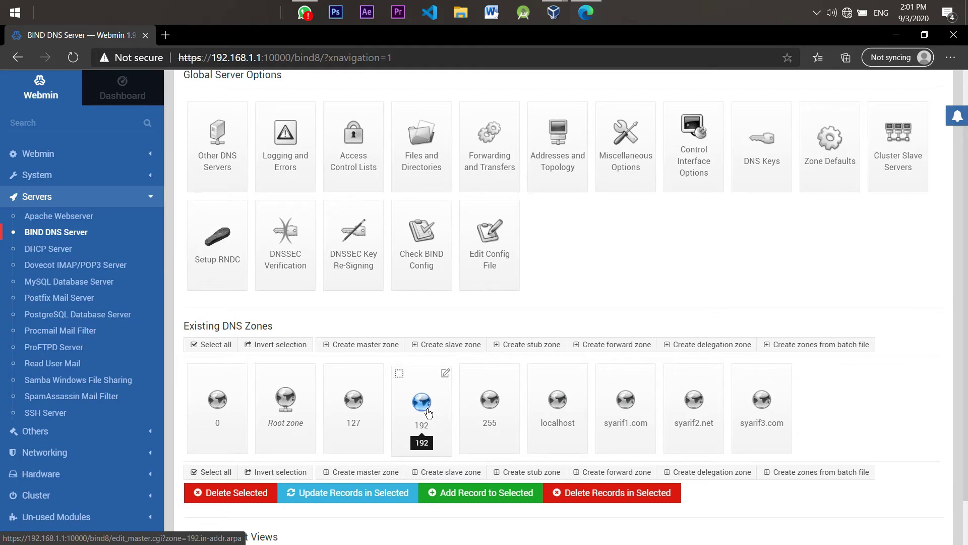
pyautogui.click(428, 413)
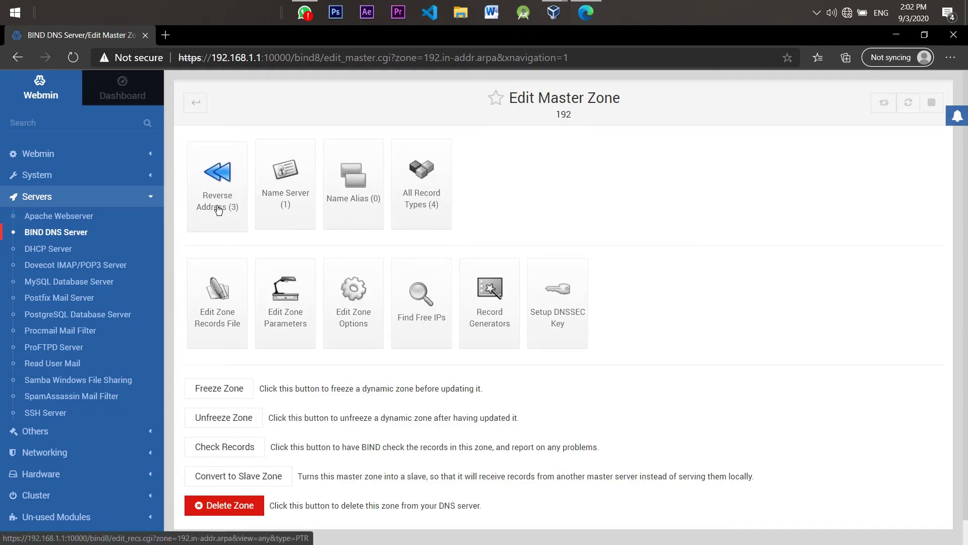
pyautogui.click(195, 103)
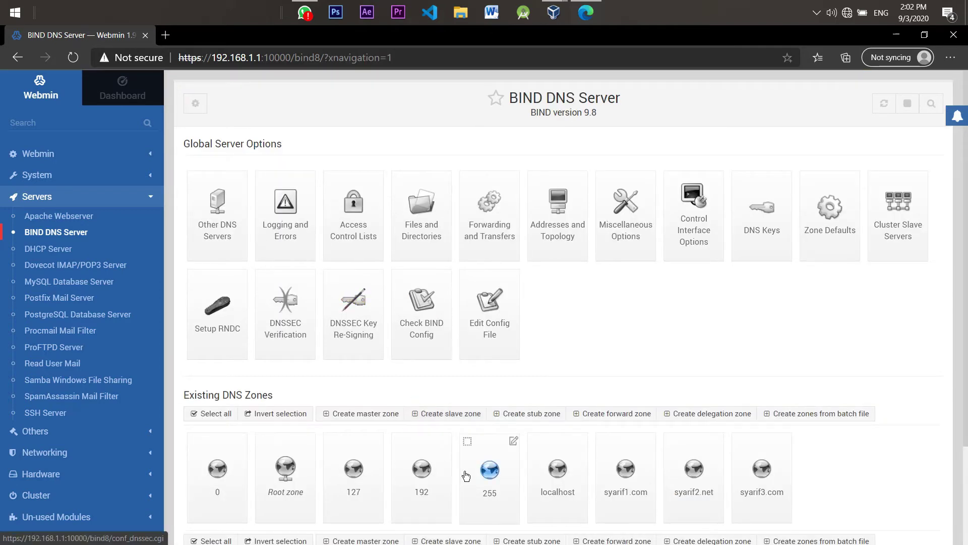
# Start a reverse-type master zone, then discard the unsaved form to return to the BIND zone list
pyautogui.click(360, 413)
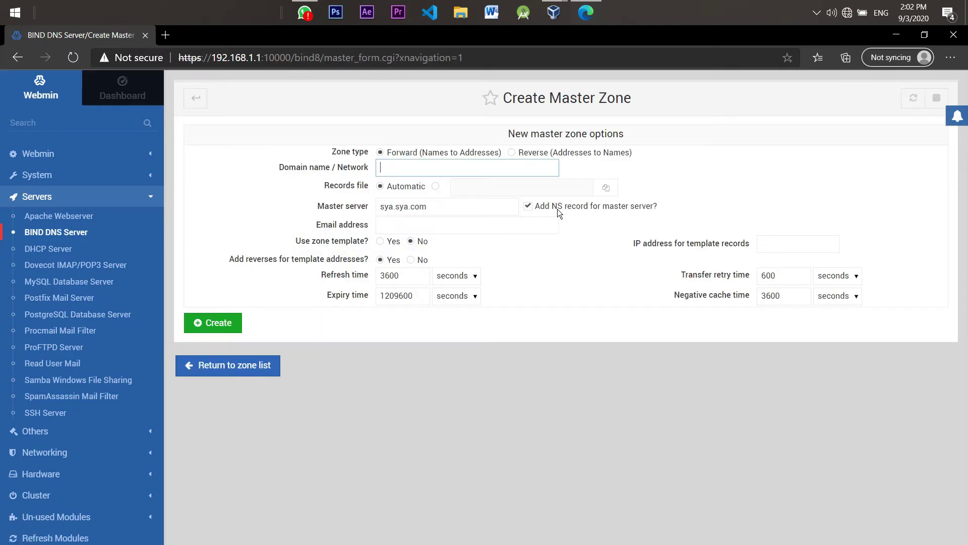
pyautogui.click(511, 152)
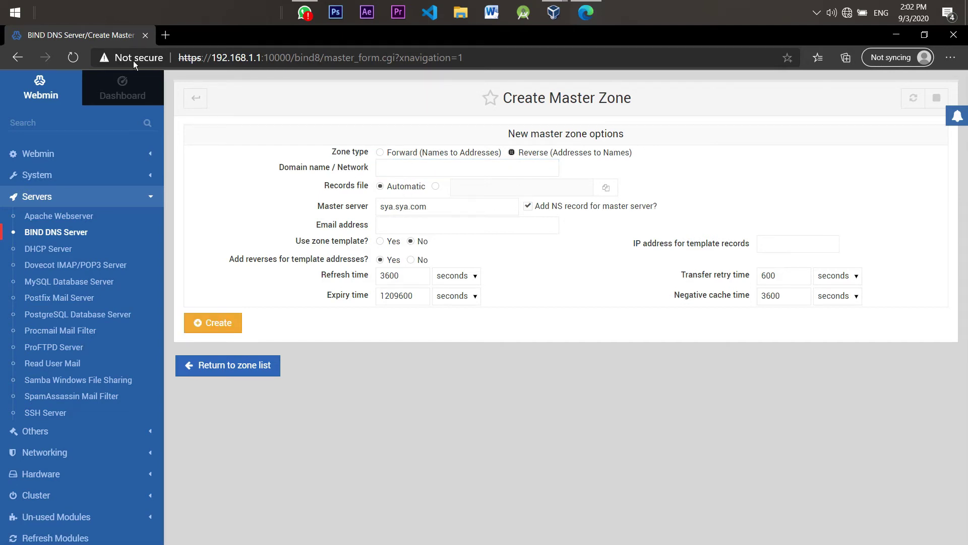
pyautogui.click(195, 94)
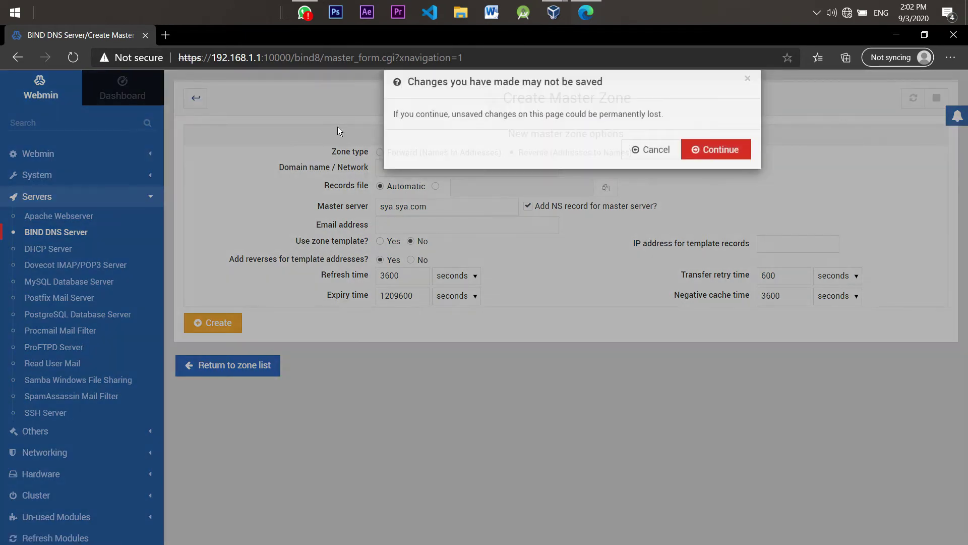
pyautogui.click(720, 174)
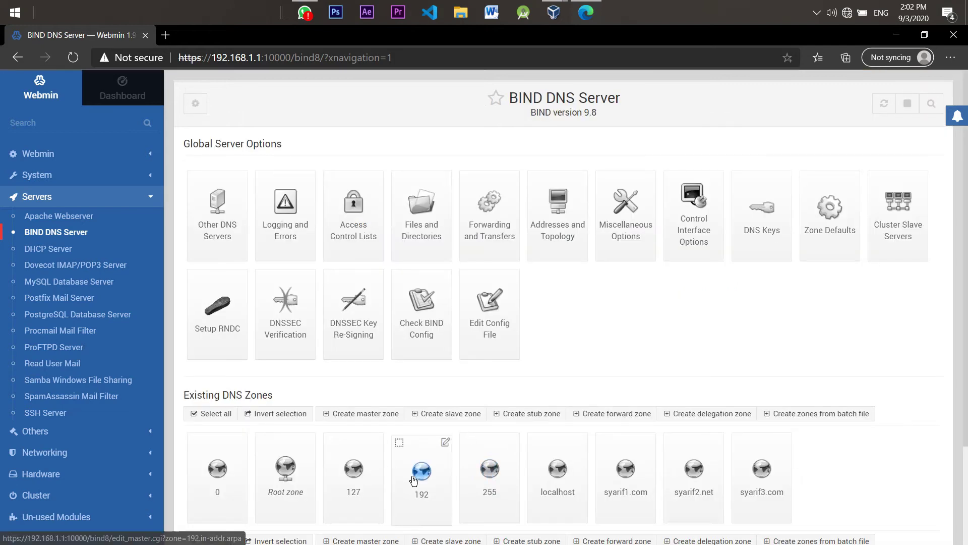
pyautogui.click(414, 479)
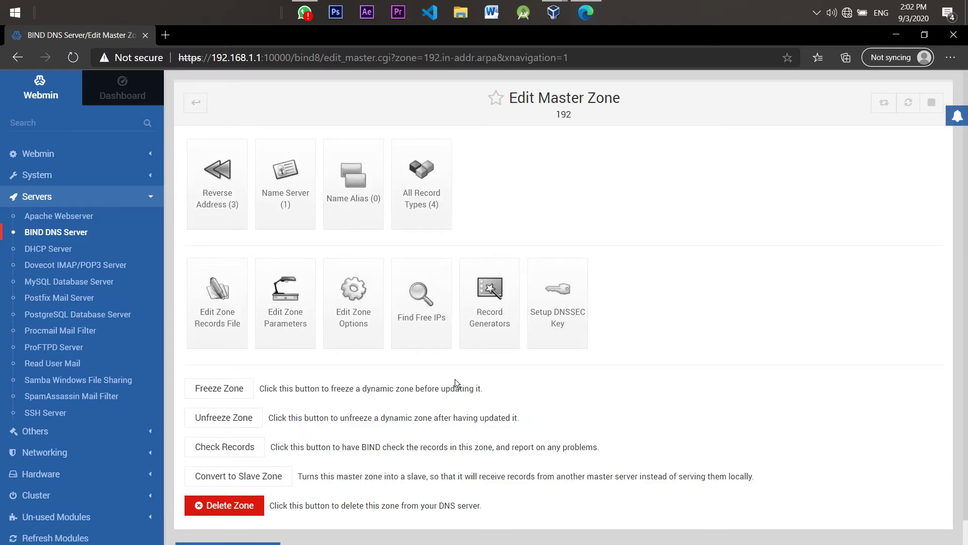
pyautogui.click(247, 217)
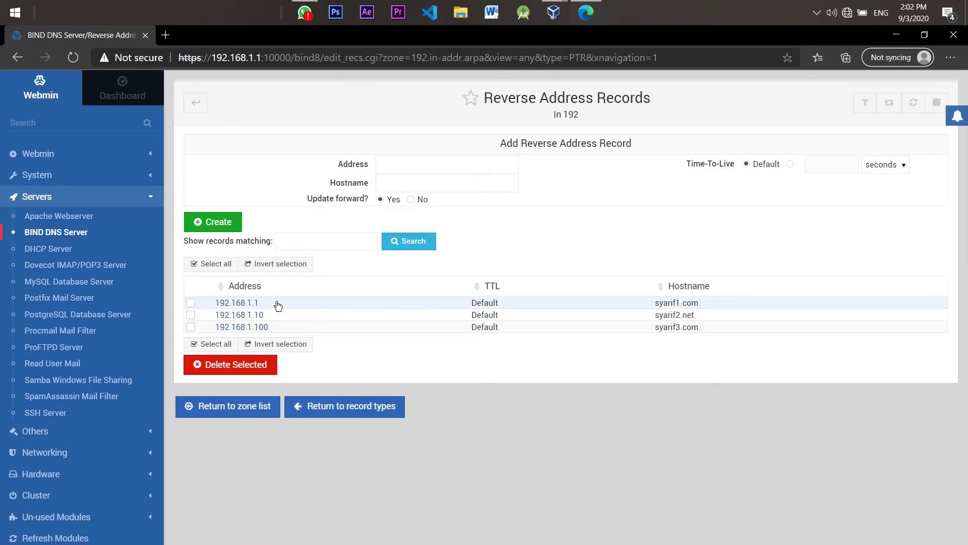
pyautogui.click(276, 304)
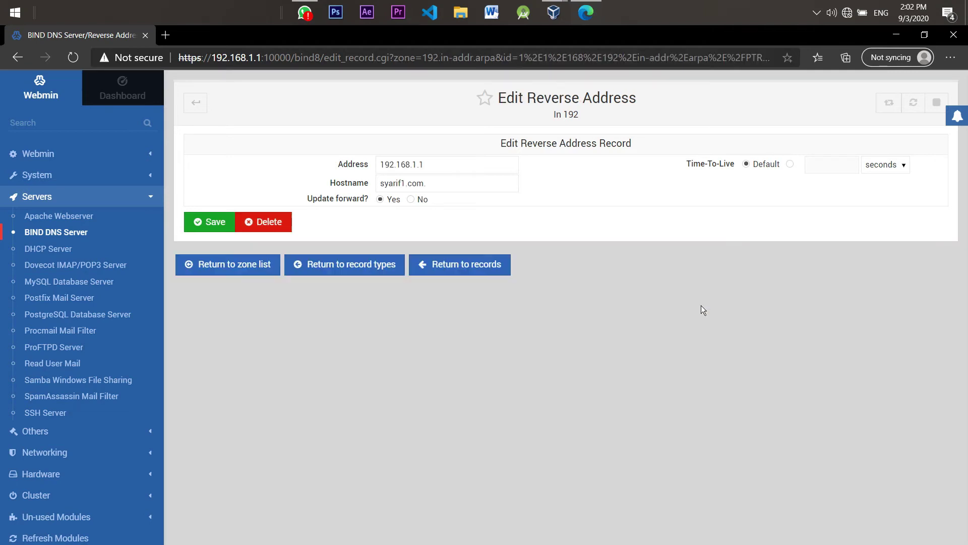
pyautogui.moveTo(426, 169); pyautogui.dragTo(362, 180)
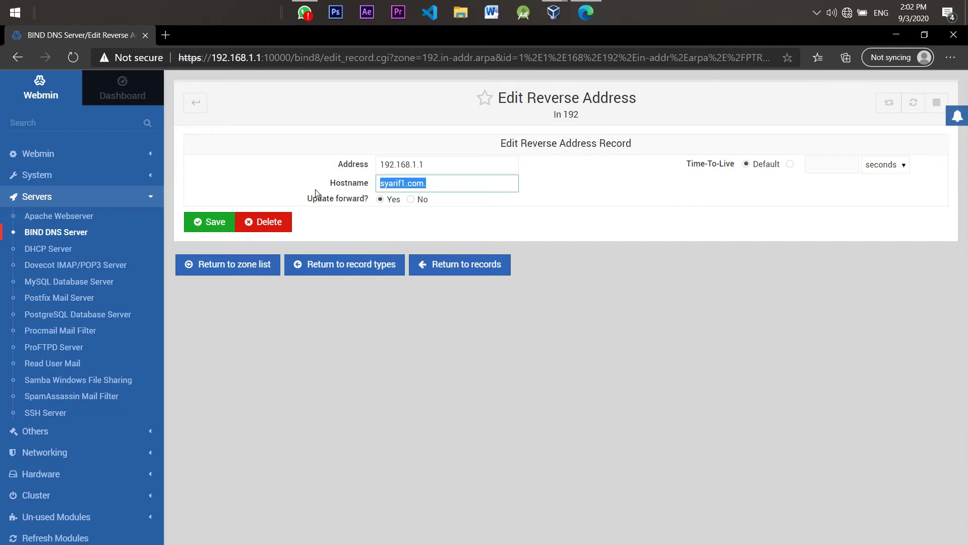
pyautogui.click(194, 104)
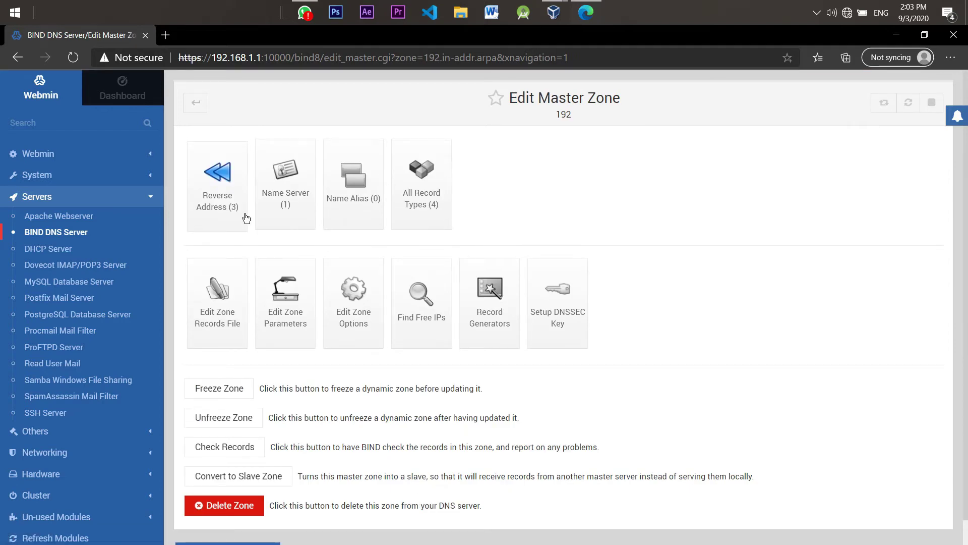
pyautogui.click(246, 218)
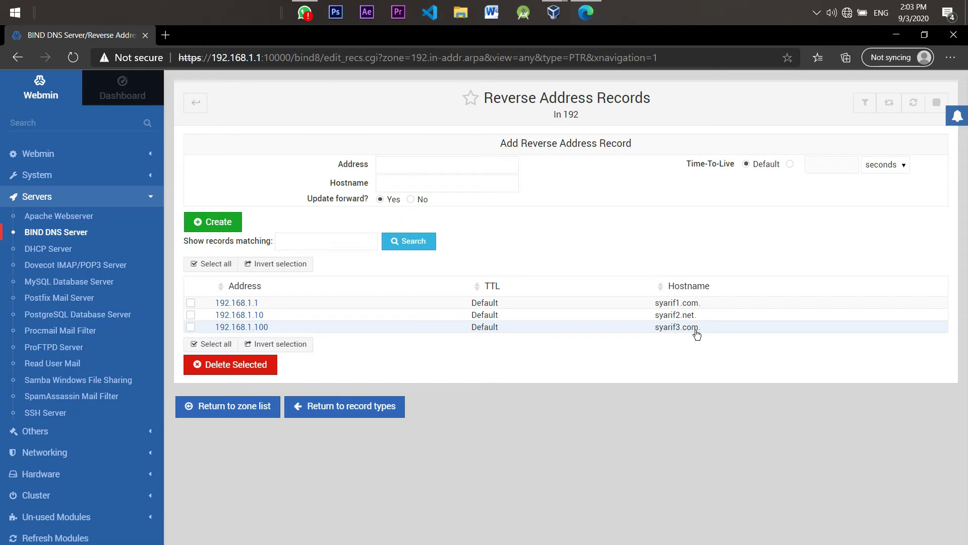
pyautogui.click(263, 410)
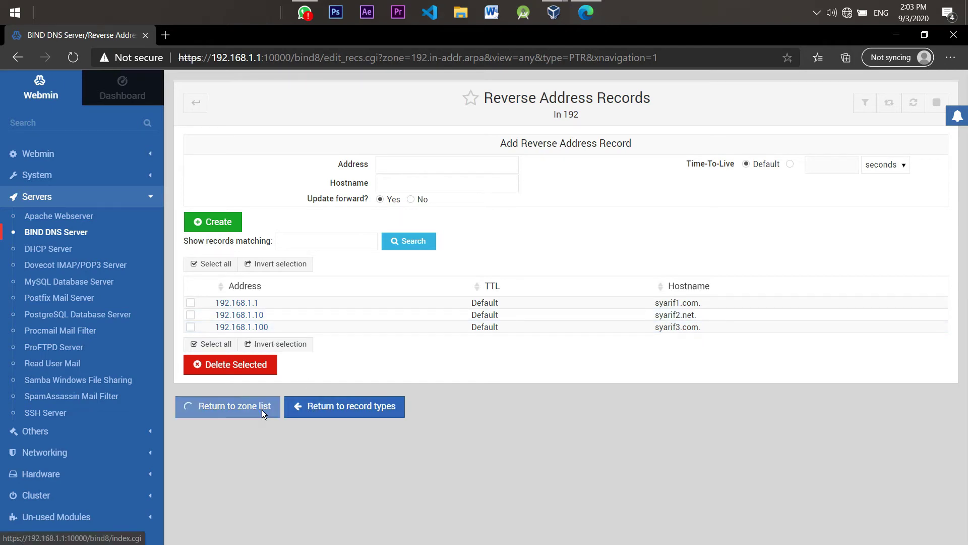
pyautogui.click(315, 410)
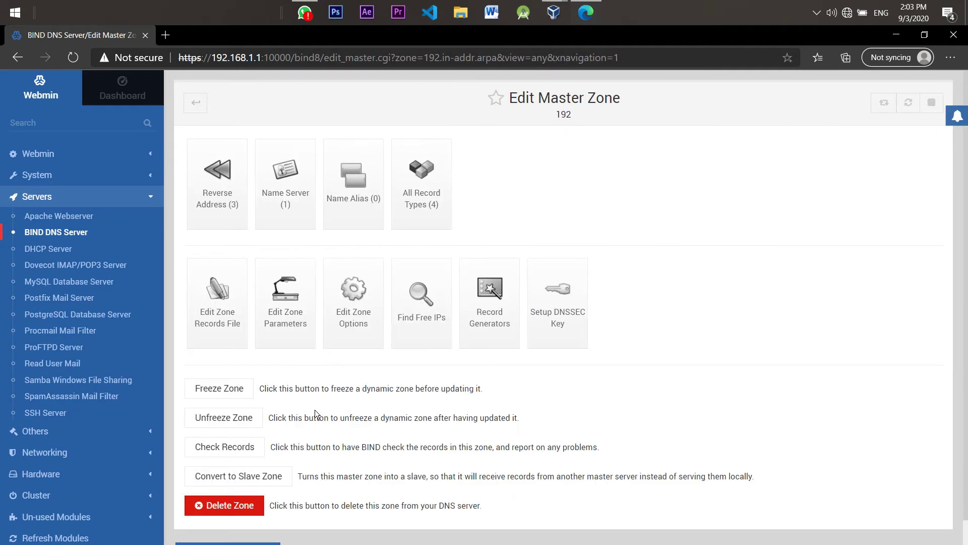
pyautogui.click(309, 211)
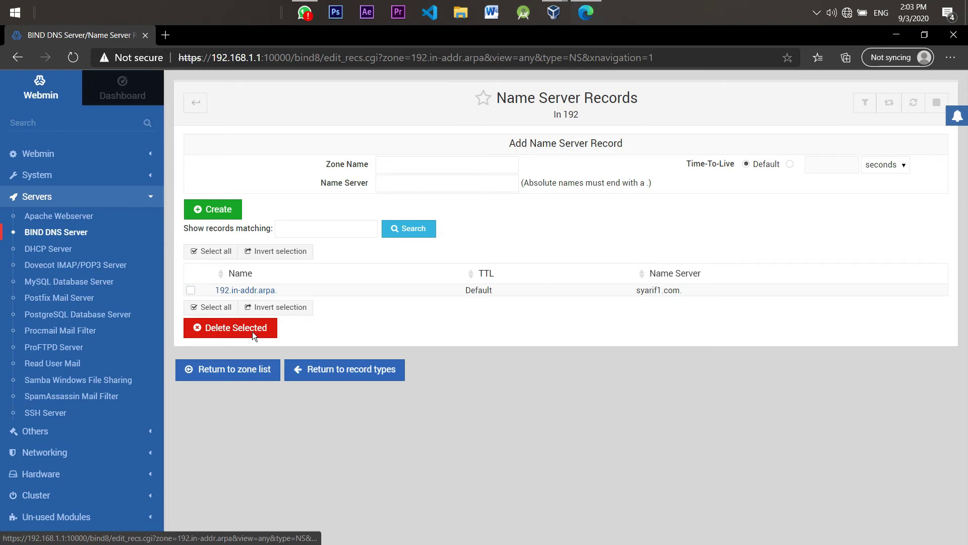
pyautogui.click(199, 103)
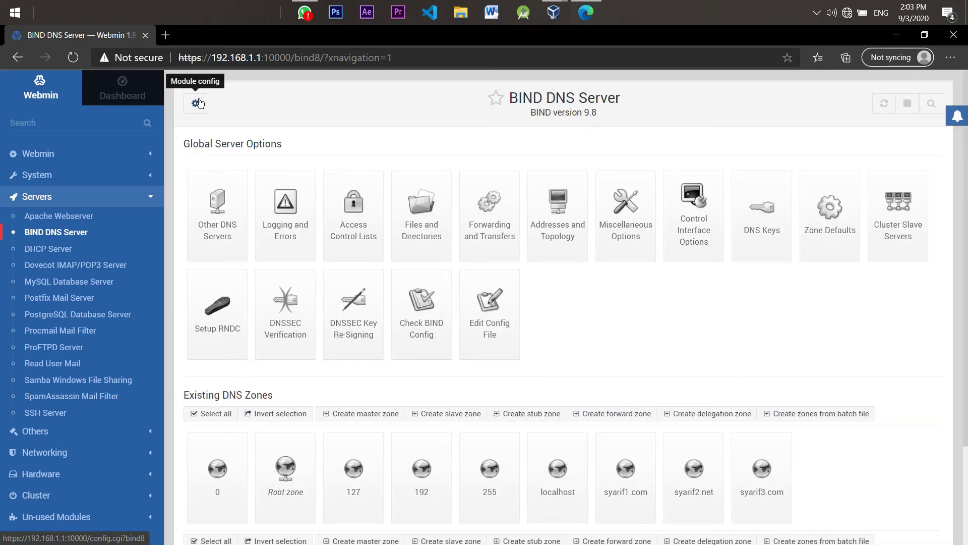
# Open the Apache Webserver module and bring up its Create virtual host form
pyautogui.scroll(-1, 965, 273)
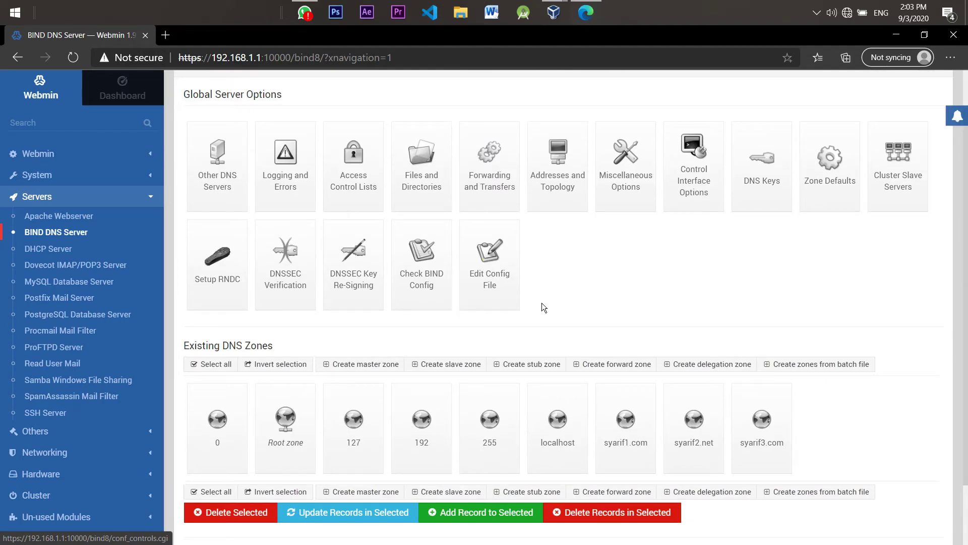
pyautogui.click(54, 217)
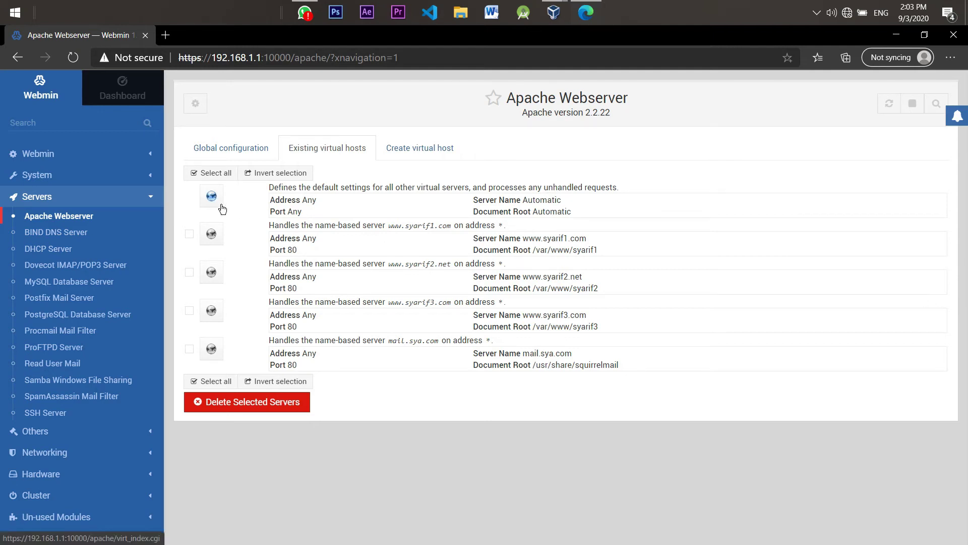
pyautogui.click(397, 151)
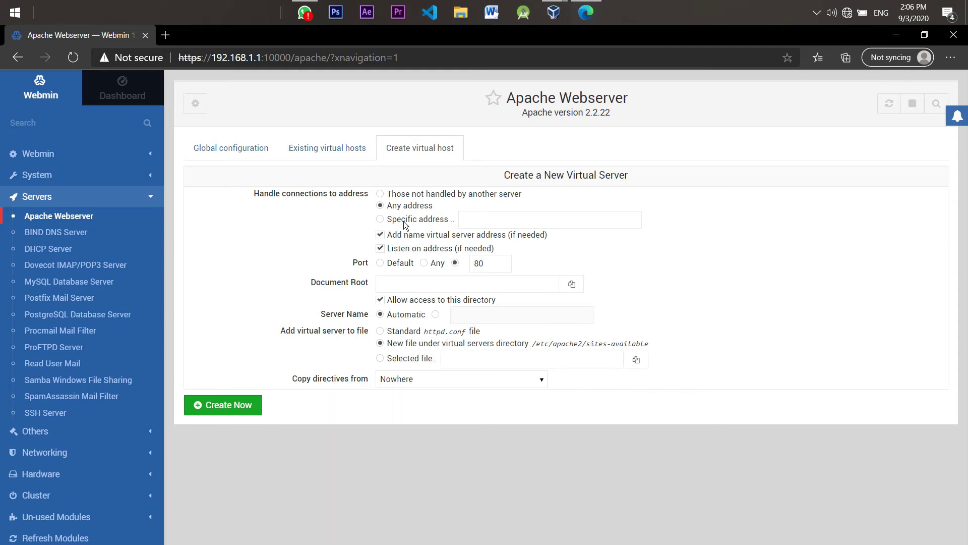
# Set the new virtual server to listen on specific address 192.168.1.1, port 80
pyautogui.click(469, 219)
pyautogui.click(474, 219)
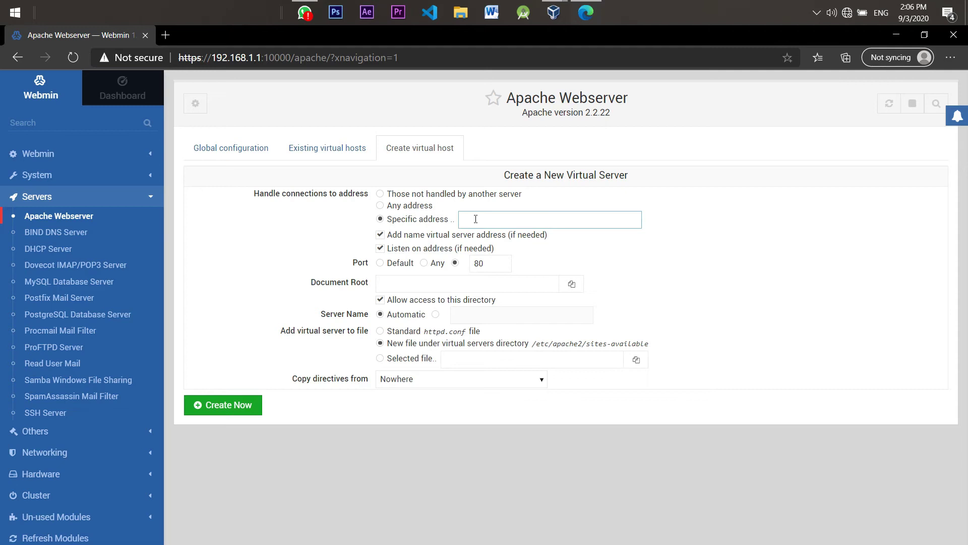
pyautogui.write('192.168.1.1')
pyautogui.click(488, 286)
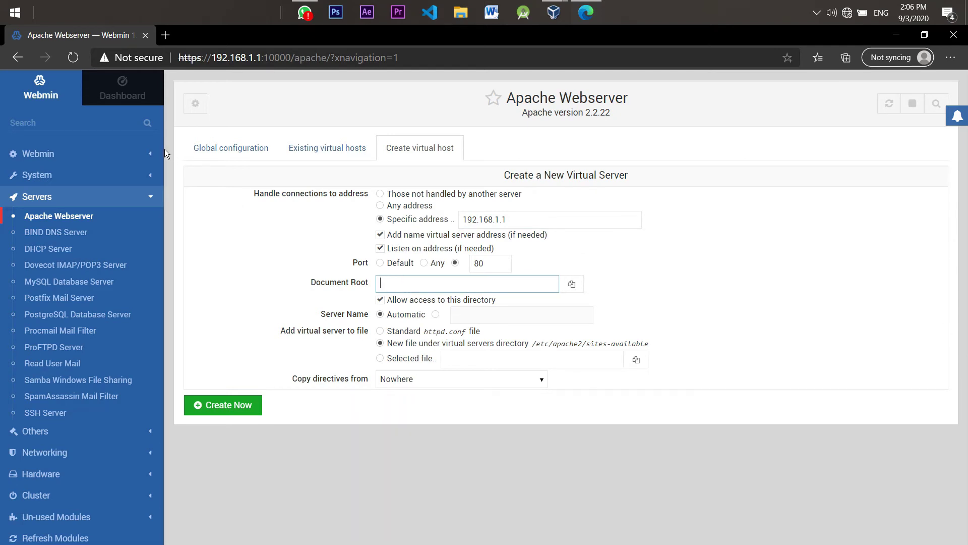
pyautogui.scroll(-2, 155, 161)
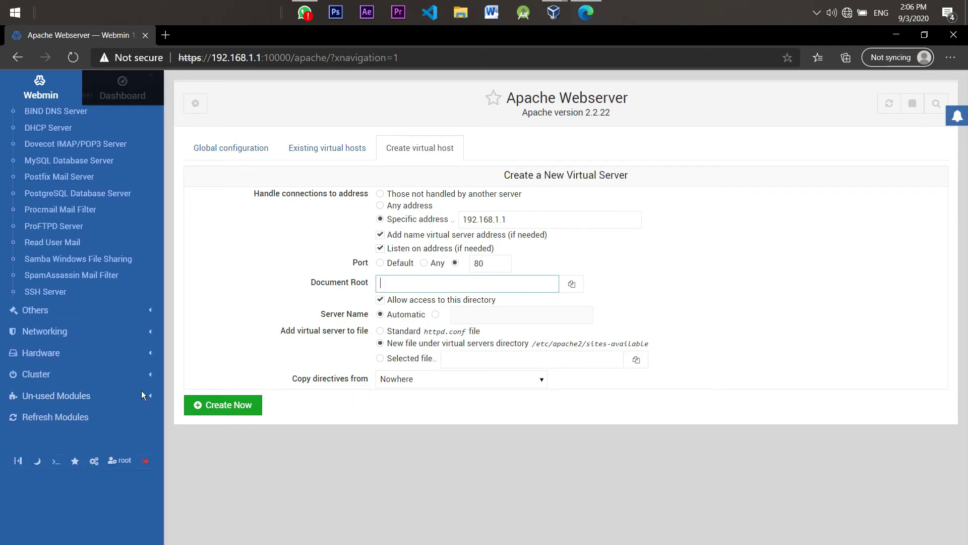
# In Webmin's terminal, list /var/www to show the syarif1–3 site folders
pyautogui.click(56, 460)
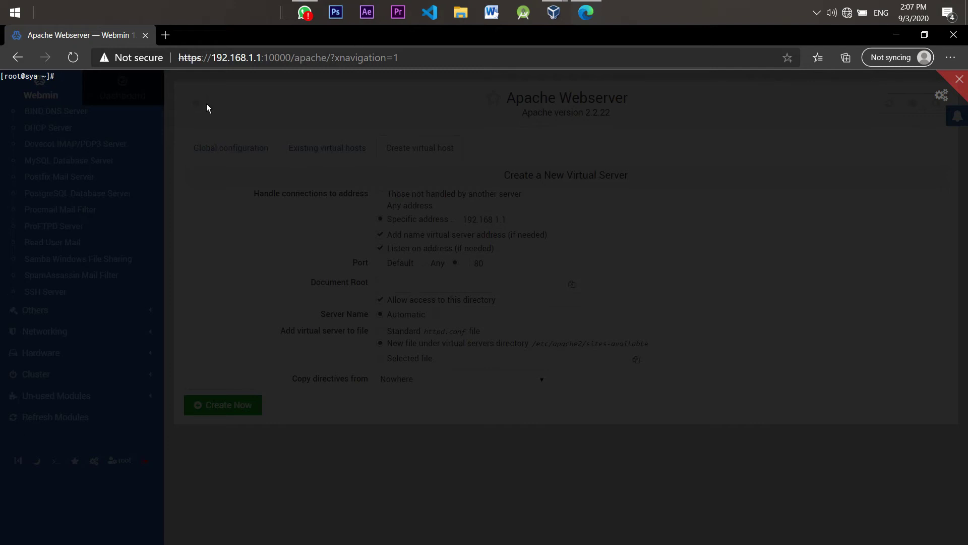
pyautogui.write('cd /var/www')
pyautogui.press('Return')
pyautogui.write('ls')
pyautogui.press('Return')
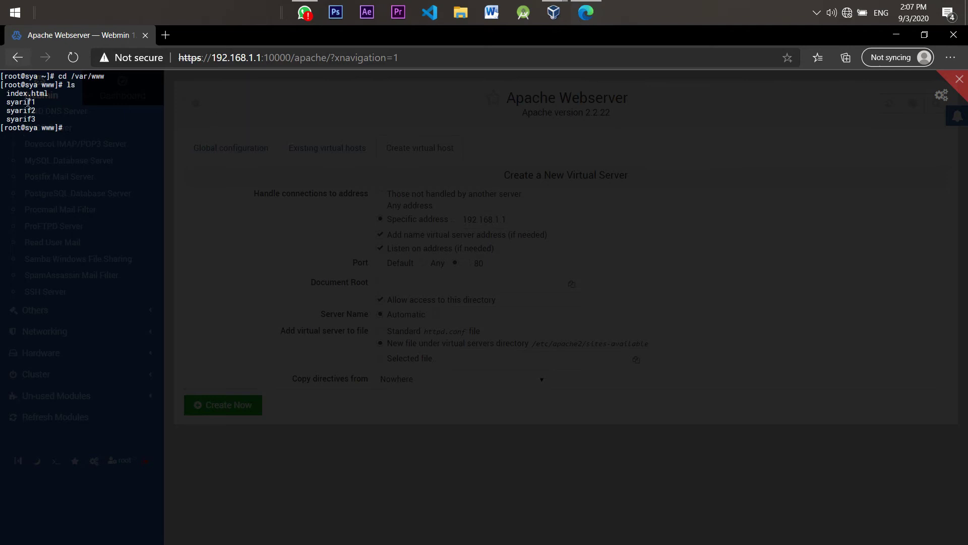
pyautogui.moveTo(40, 102); pyautogui.dragTo(5, 103)
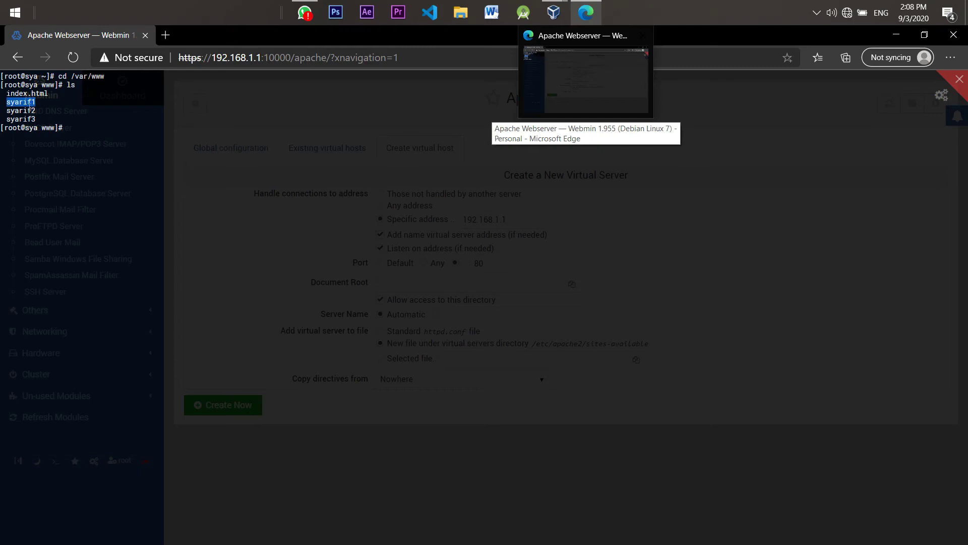
pyautogui.click(74, 131)
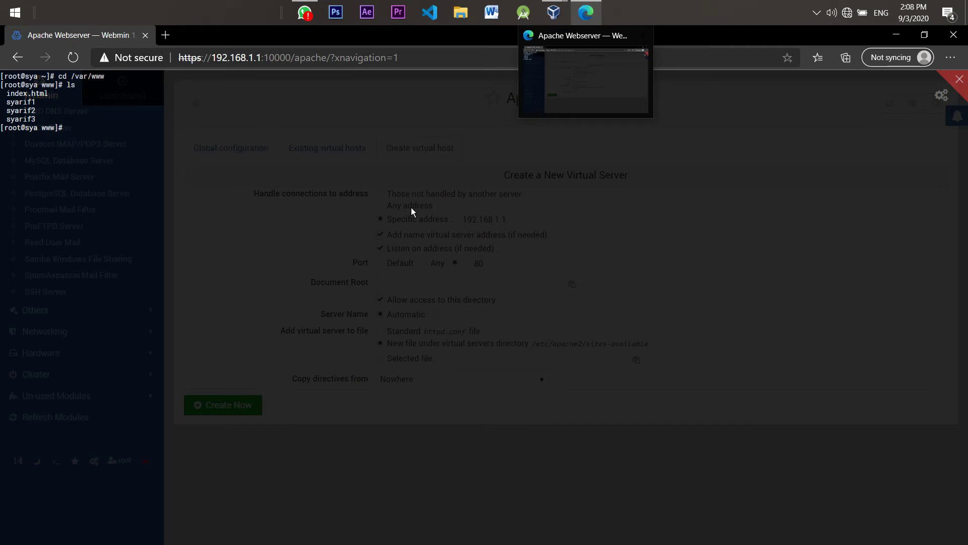
# Enter /var/www/syarif1, list its files, and open index,html with nano
pyautogui.write('cd syarif')
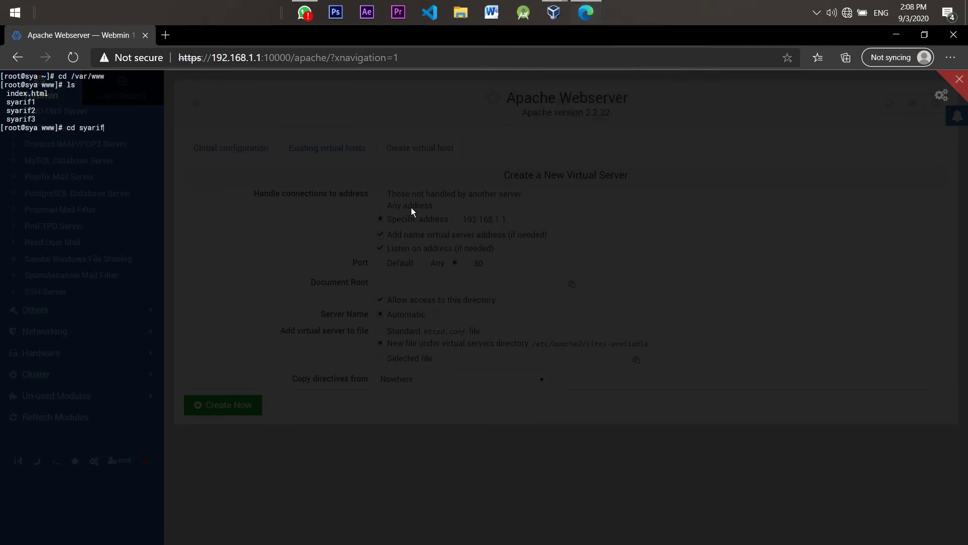
pyautogui.write('1')
pyautogui.press('Return')
pyautogui.write('ls')
pyautogui.press('Return')
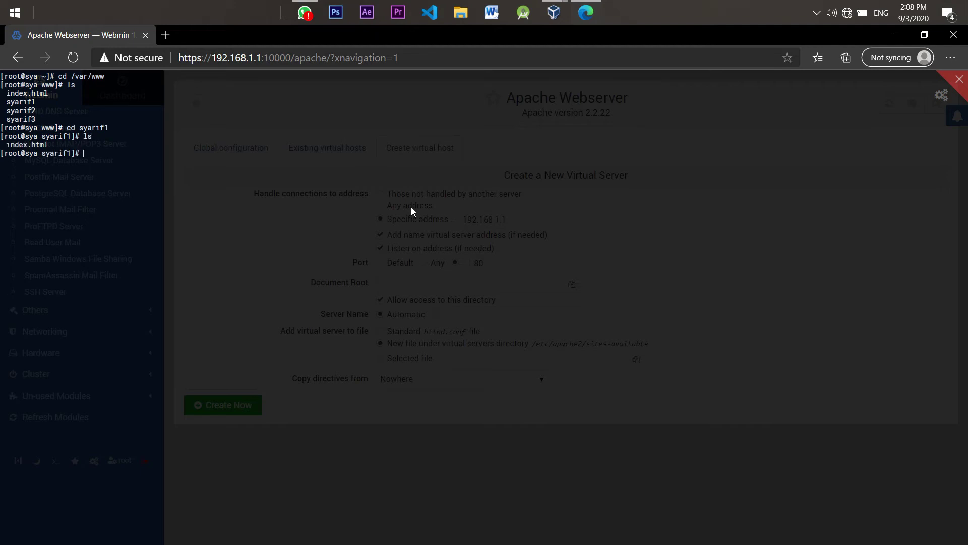
pyautogui.write('index')
pyautogui.press('BackSpace')
pyautogui.press('BackSpace')
pyautogui.press('BackSpace')
pyautogui.write('nano index,html')
pyautogui.press('Return')
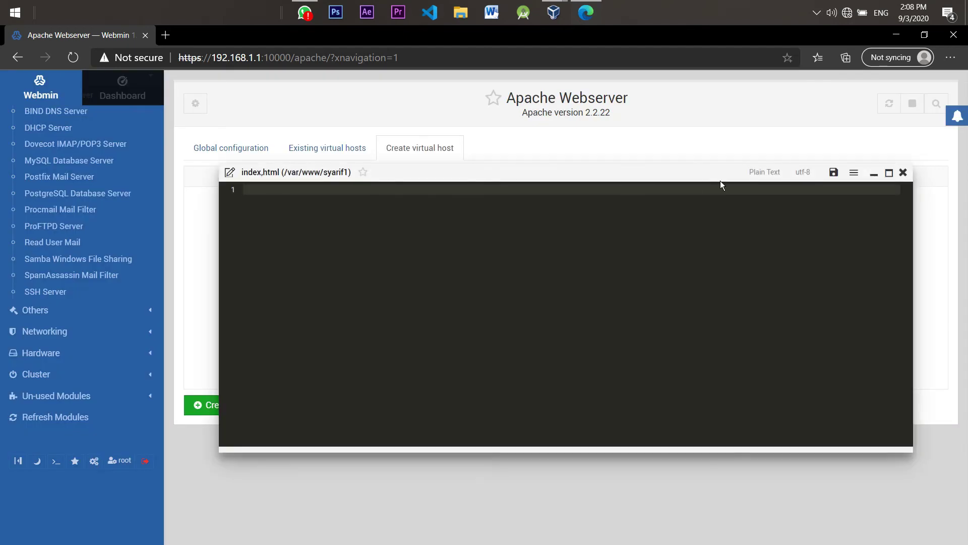
# Close the misnamed empty file and reopen the correctly named index.html in the editor
pyautogui.click(902, 174)
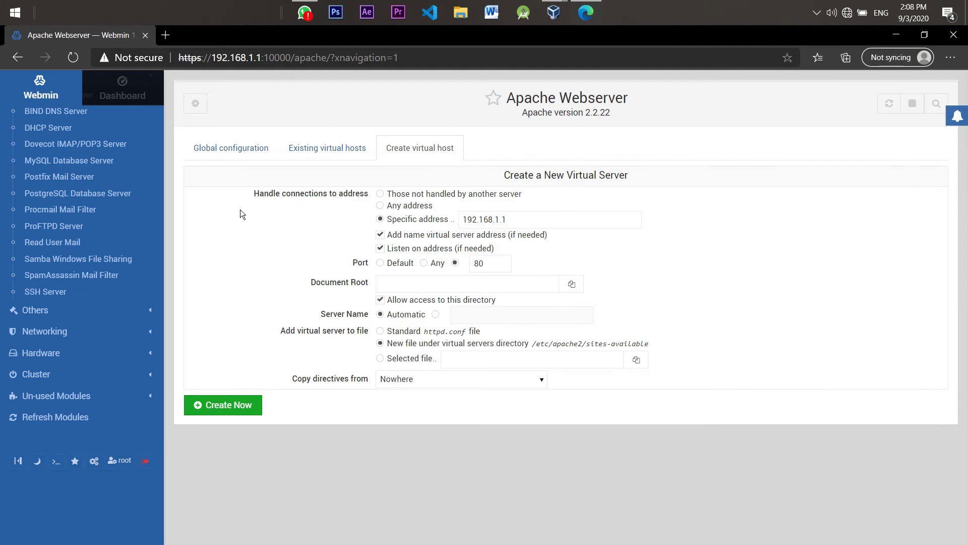
pyautogui.click(55, 462)
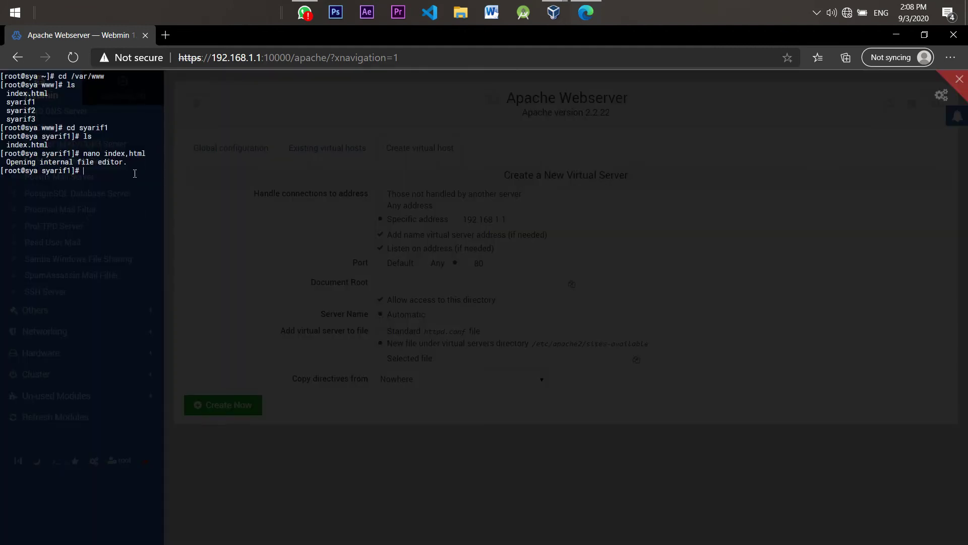
pyautogui.press('Up')
pyautogui.press('BackSpace')
pyautogui.press('BackSpace')
pyautogui.press('BackSpace')
pyautogui.press('BackSpace')
pyautogui.write('.html')
pyautogui.press('Return')
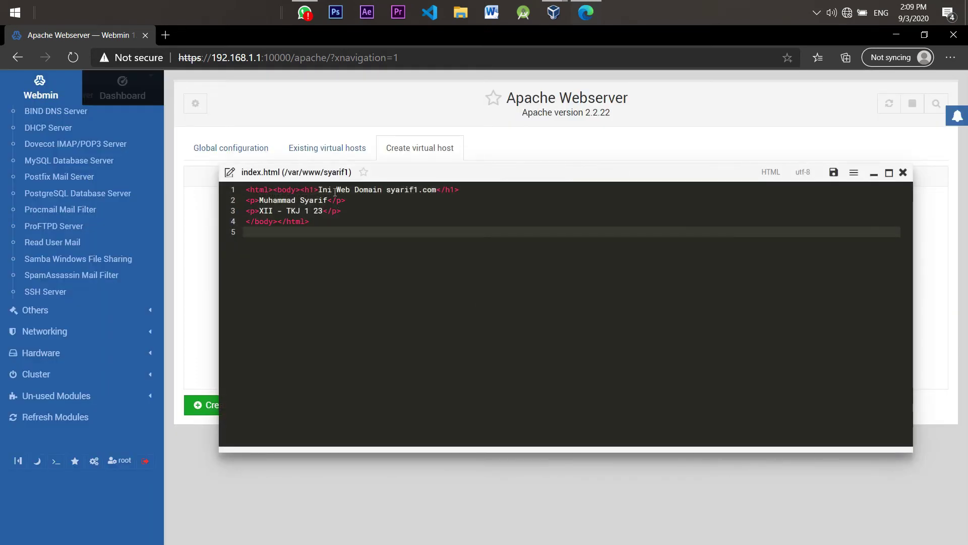
# Check the 'Ini Web Domain syarif1.com' page content and close the index.html editor
pyautogui.moveTo(318, 190); pyautogui.dragTo(446, 191)
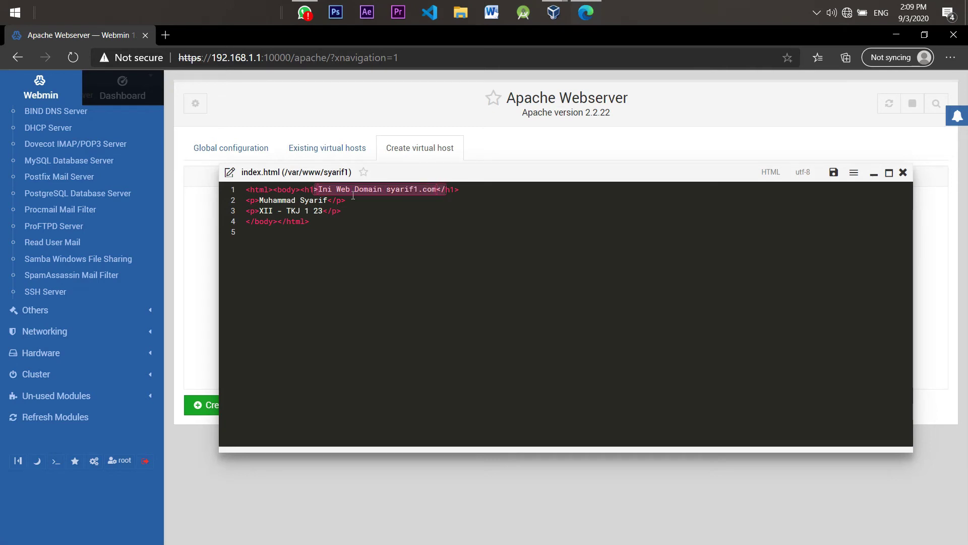
pyautogui.click(384, 190)
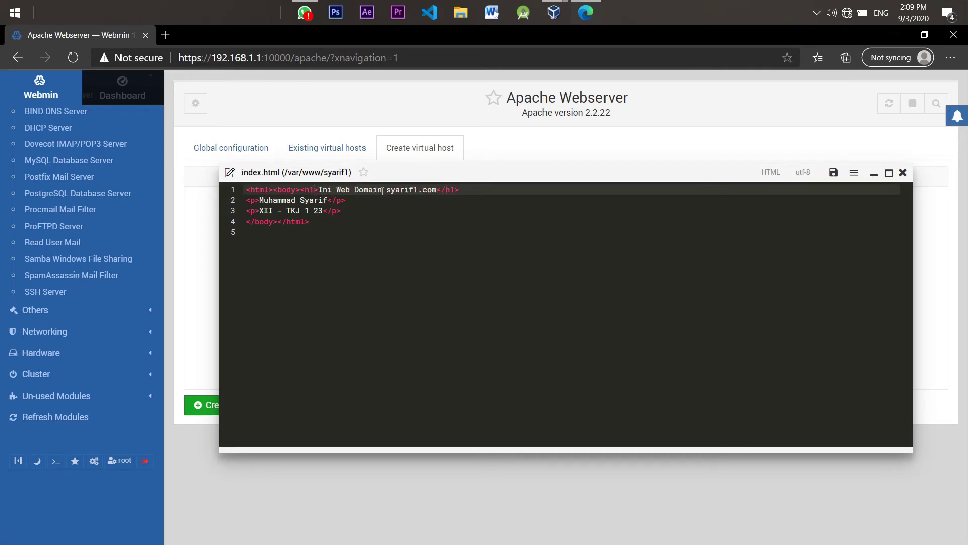
pyautogui.moveTo(384, 190)
pyautogui.mouseDown()
pyautogui.moveTo(446, 191)
pyautogui.moveTo(398, 202)
pyautogui.mouseUp()
pyautogui.click(398, 201)
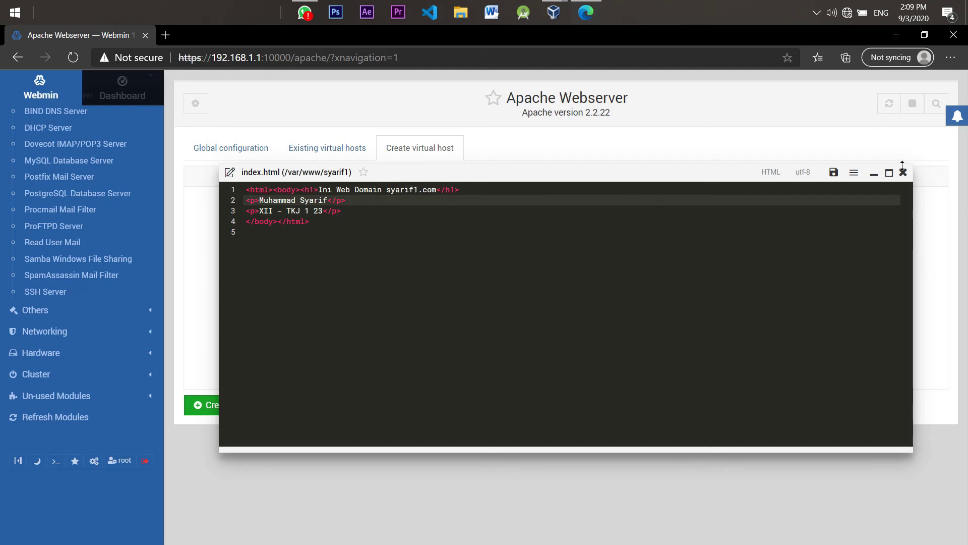
pyautogui.click(904, 173)
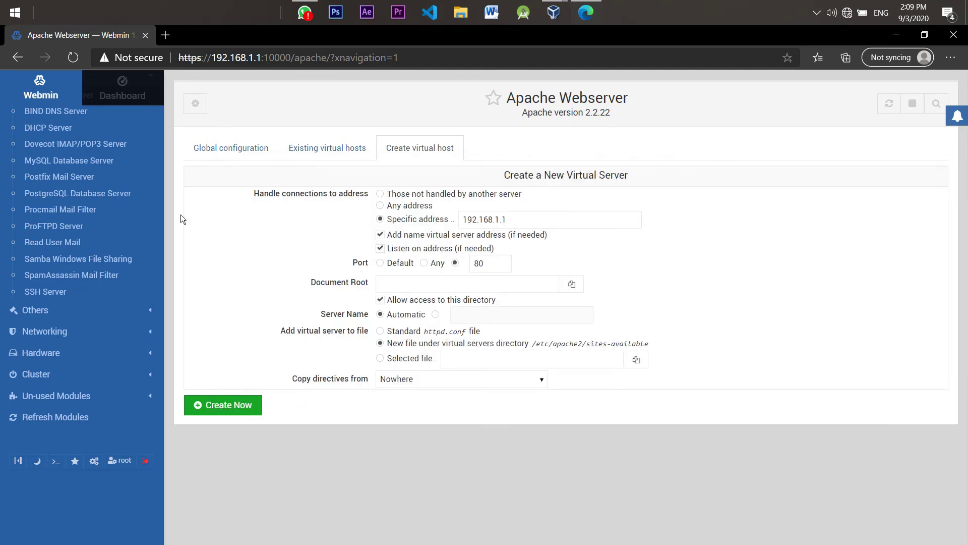
# Set the virtual server's Document Root to /var/www/syarif1
pyautogui.click(56, 461)
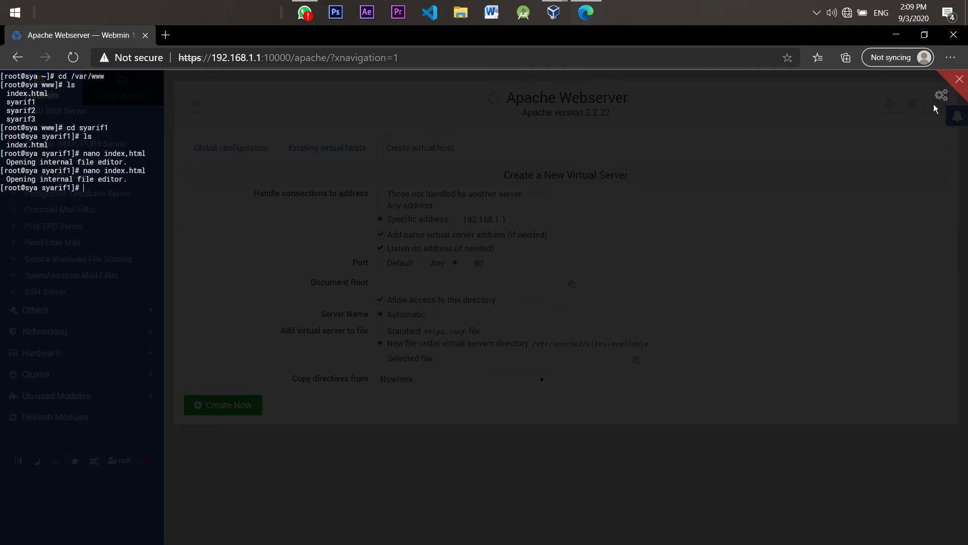
pyautogui.click(960, 80)
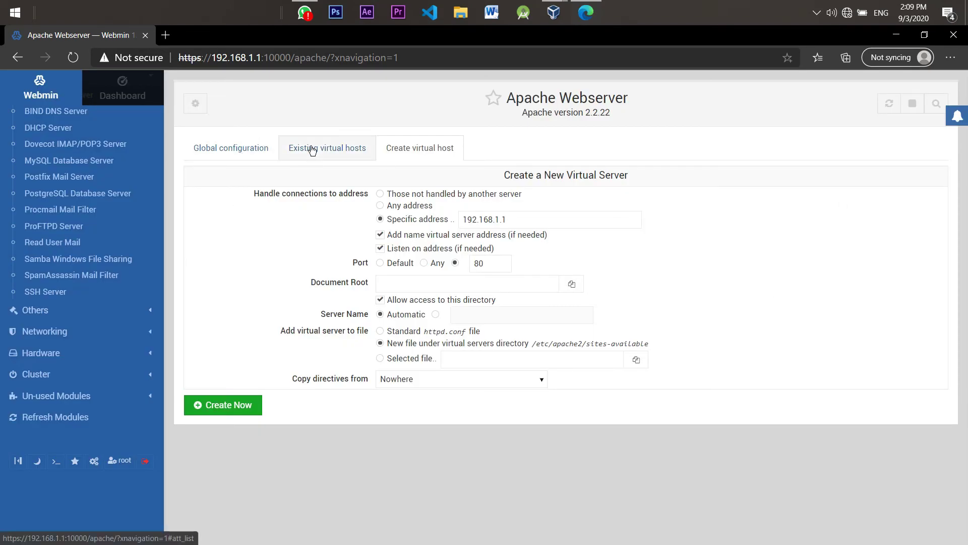
pyautogui.click(444, 282)
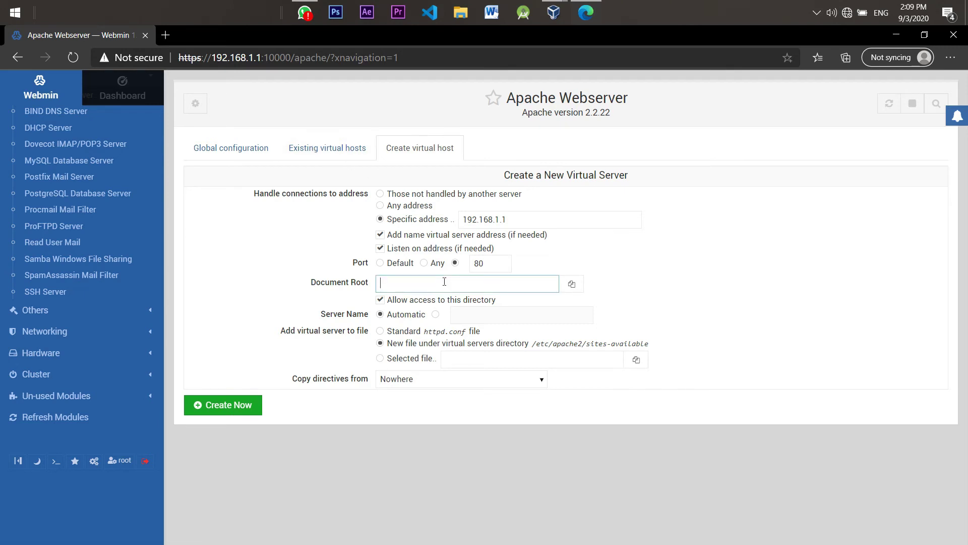
pyautogui.write('/var/www')
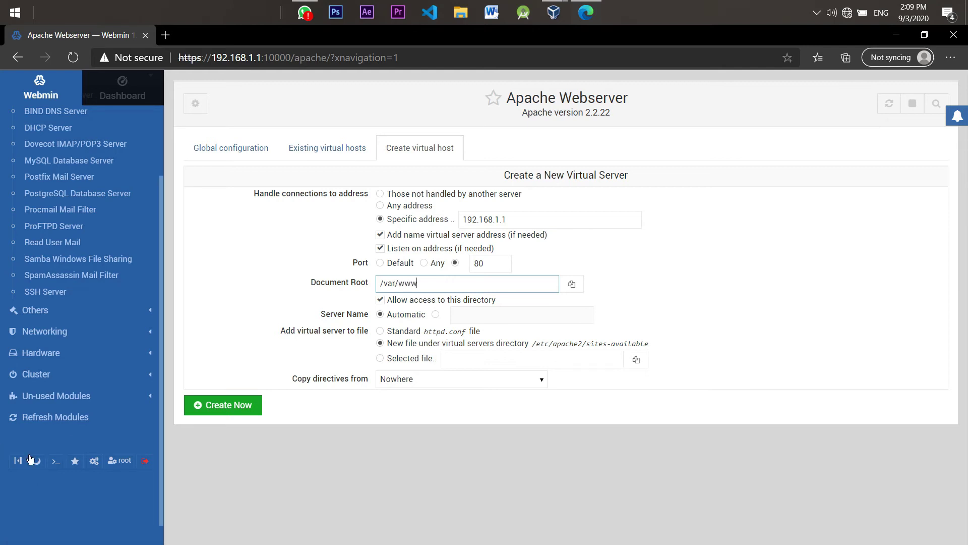
pyautogui.write('/syarif1')
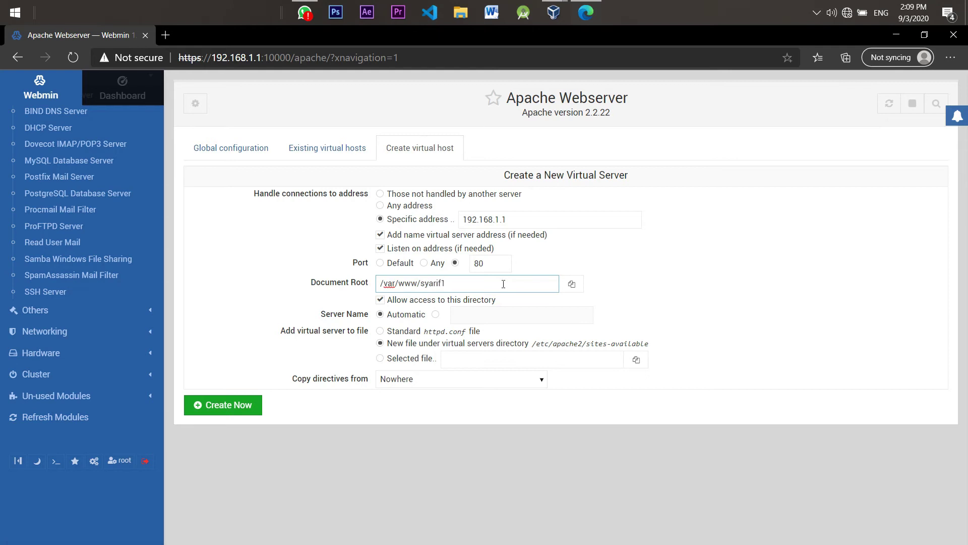
# Show the existing virtual hosts list and open a blank new browser tab
pyautogui.click(539, 224)
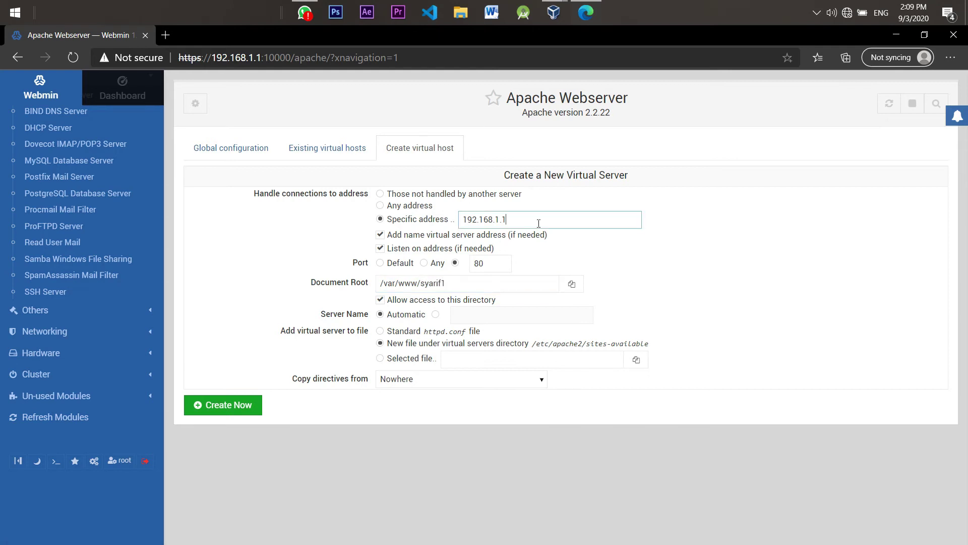
pyautogui.doubleClick(485, 223)
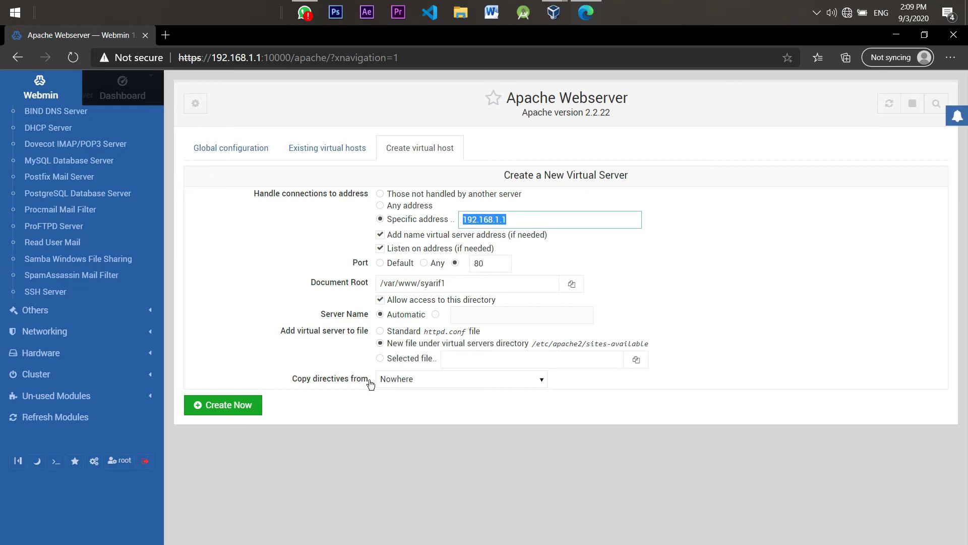
pyautogui.click(332, 149)
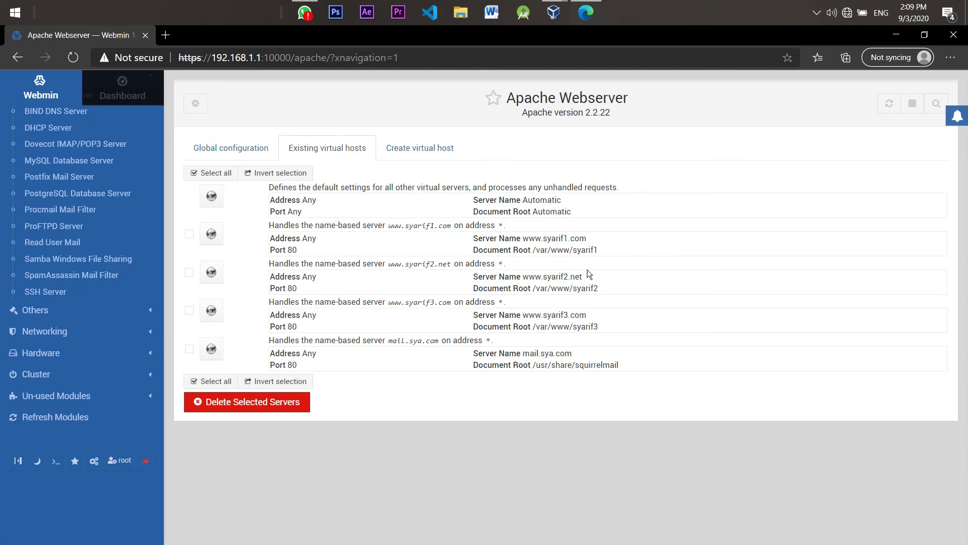
pyautogui.click(172, 34)
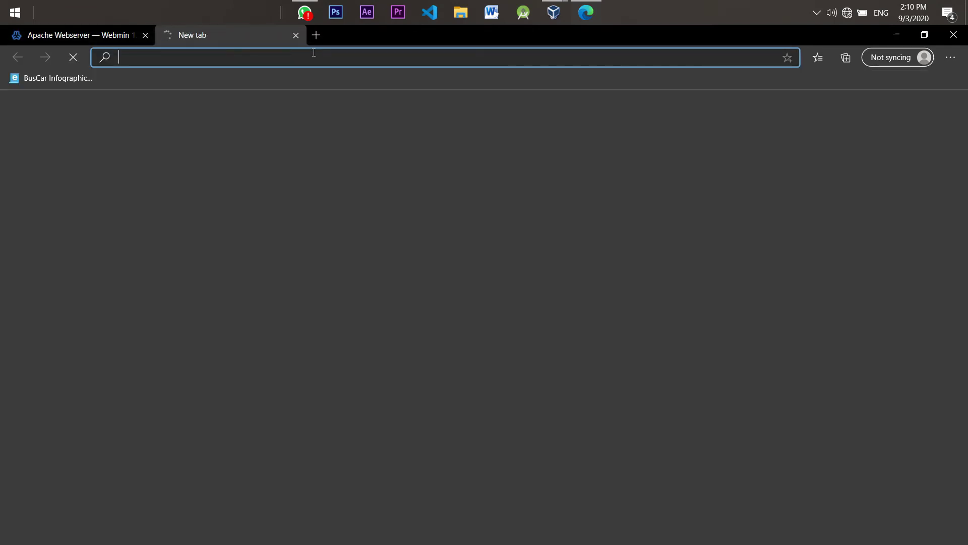
# Load syarif1.com in the new tab and check its 'Ini Web Domain' heading
pyautogui.write('syarif1')
pyautogui.press('BackSpace')
pyautogui.press('BackSpace')
pyautogui.write('f1.com')
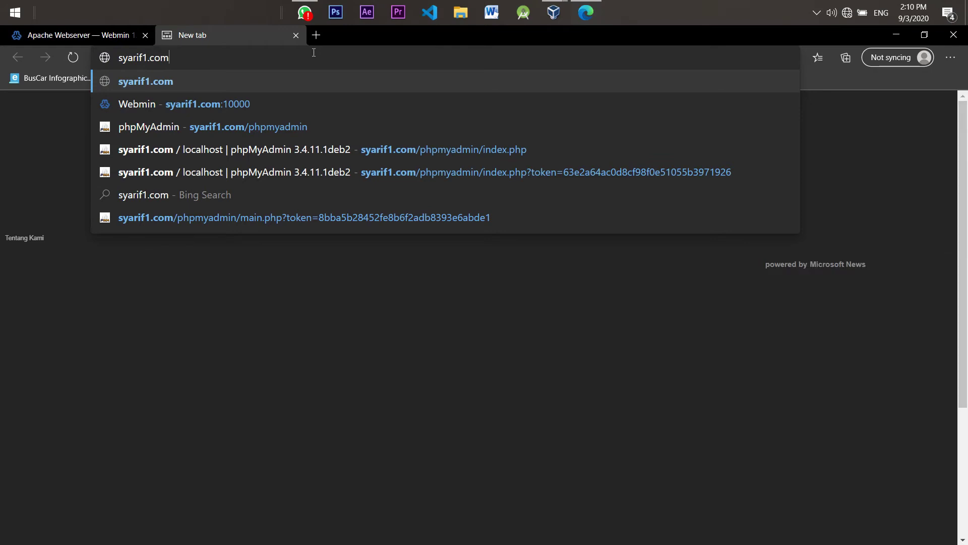
pyautogui.press('Return')
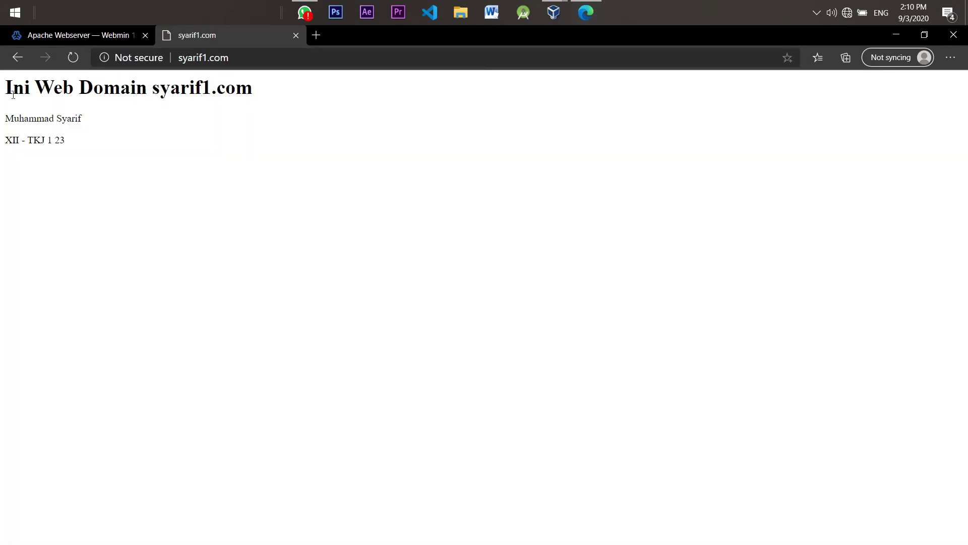
pyautogui.moveTo(13, 88); pyautogui.dragTo(296, 112)
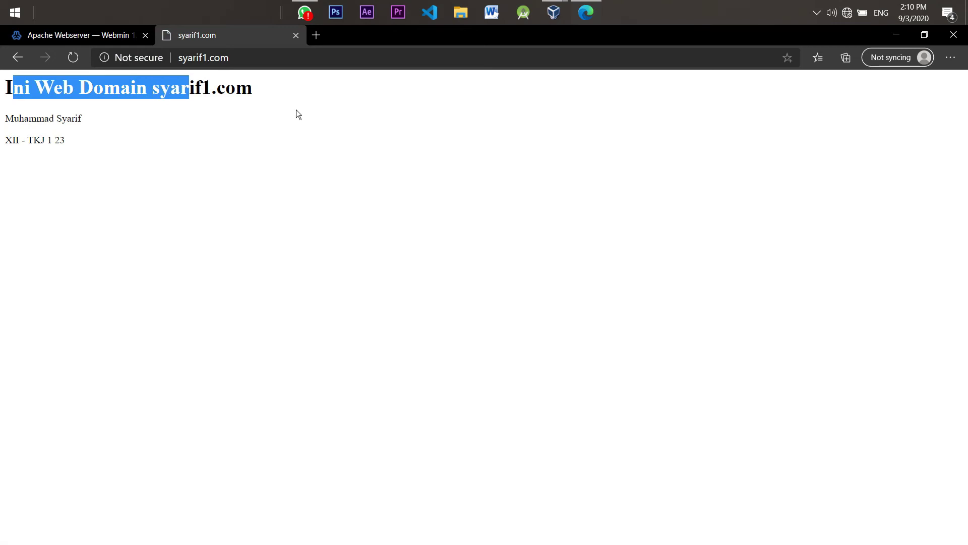
pyautogui.click(93, 37)
pyautogui.click(192, 35)
pyautogui.click(279, 88)
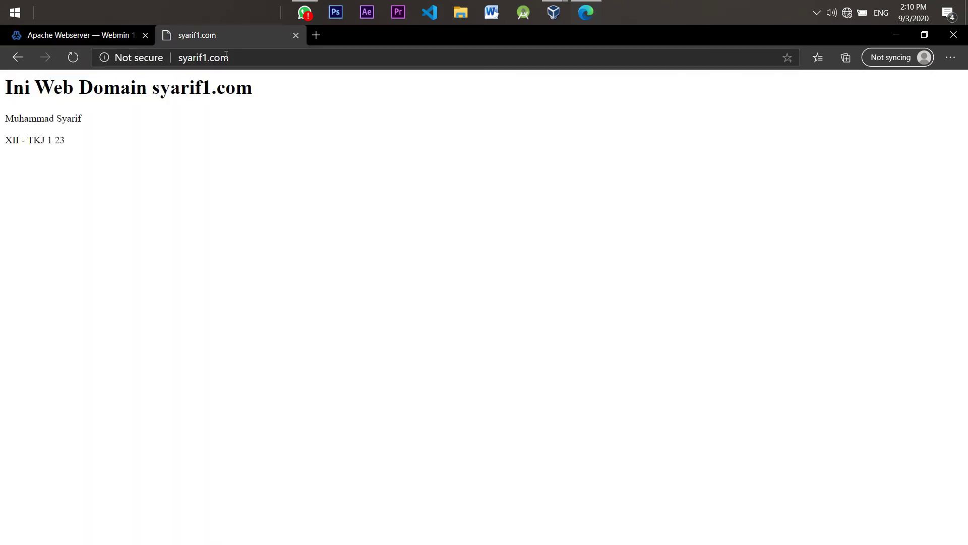
# Change the address to syarif2.net, check its heading, and return to the Webmin tab
pyautogui.click(205, 59)
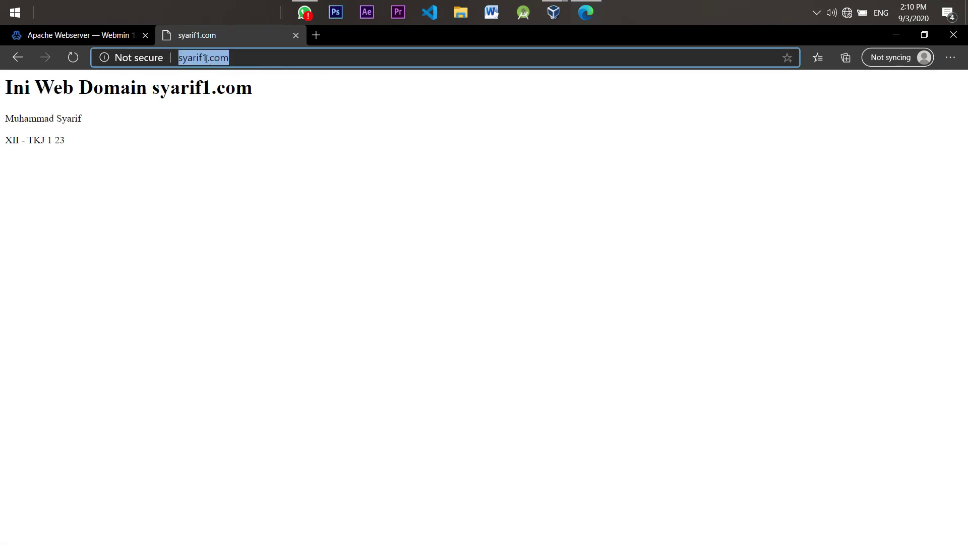
pyautogui.press('BackSpace')
pyautogui.write('2')
pyautogui.press('Return')
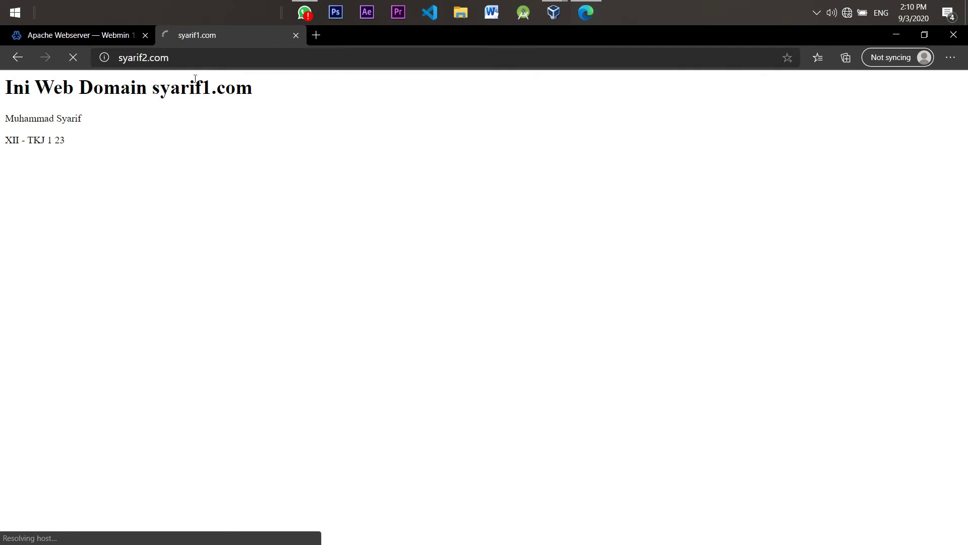
pyautogui.doubleClick(184, 57)
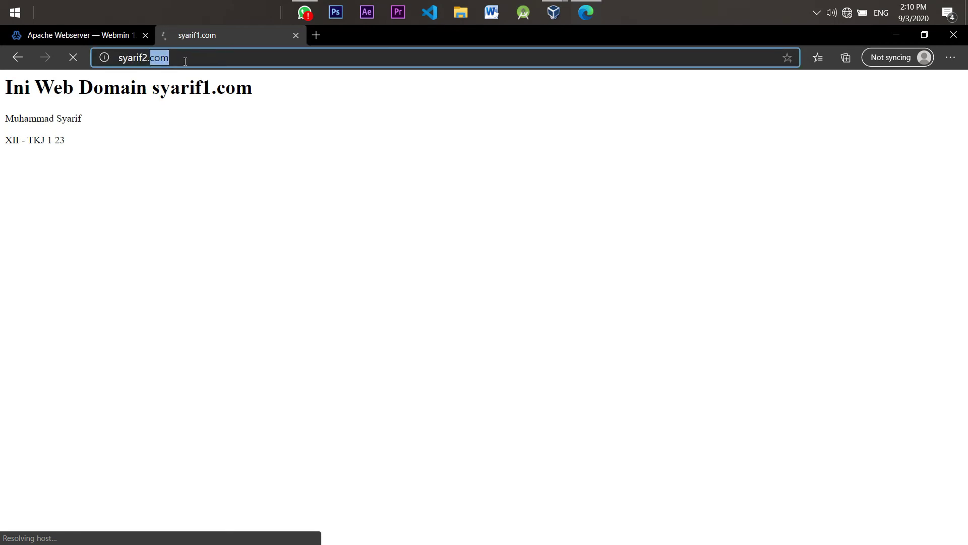
pyautogui.write('net')
pyautogui.press('Return')
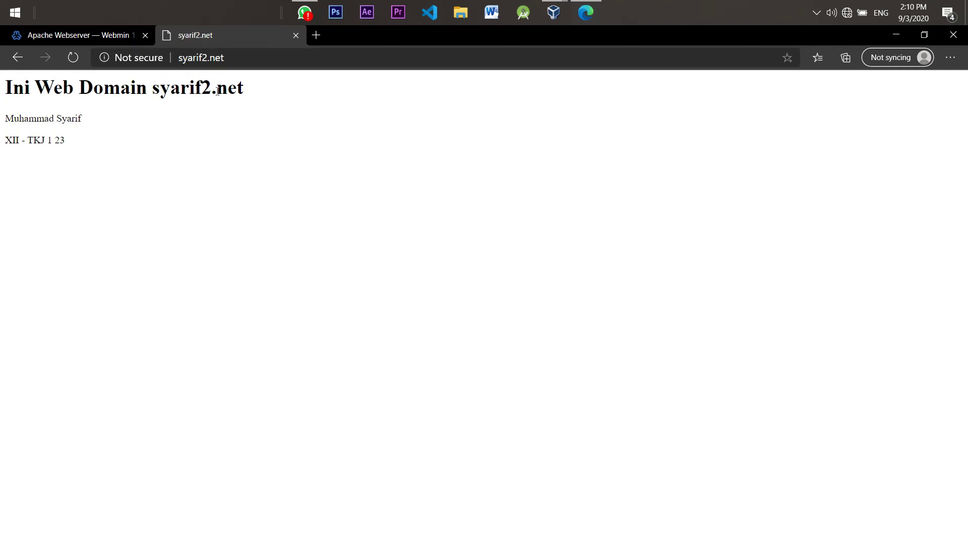
pyautogui.moveTo(217, 91); pyautogui.dragTo(310, 98)
pyautogui.click(310, 98)
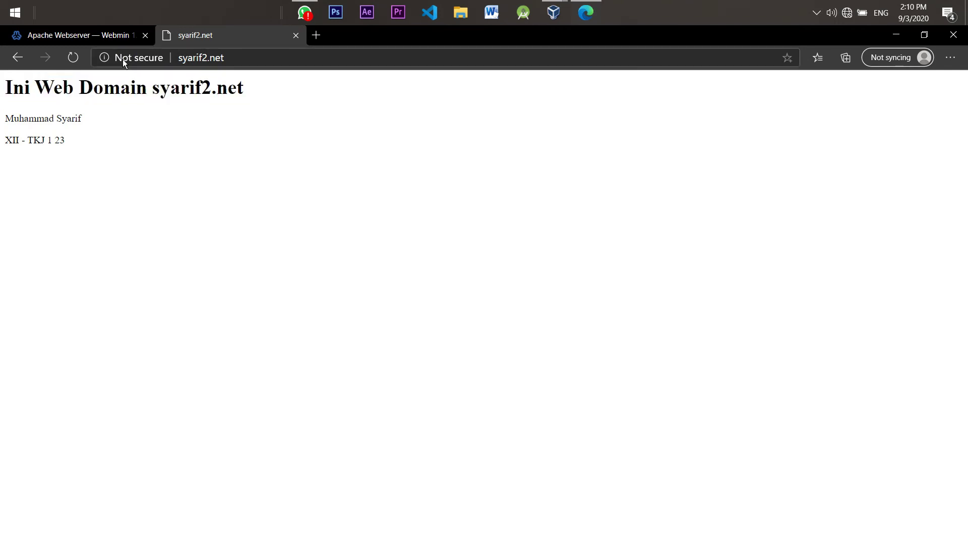
pyautogui.click(245, 57)
pyautogui.click(45, 38)
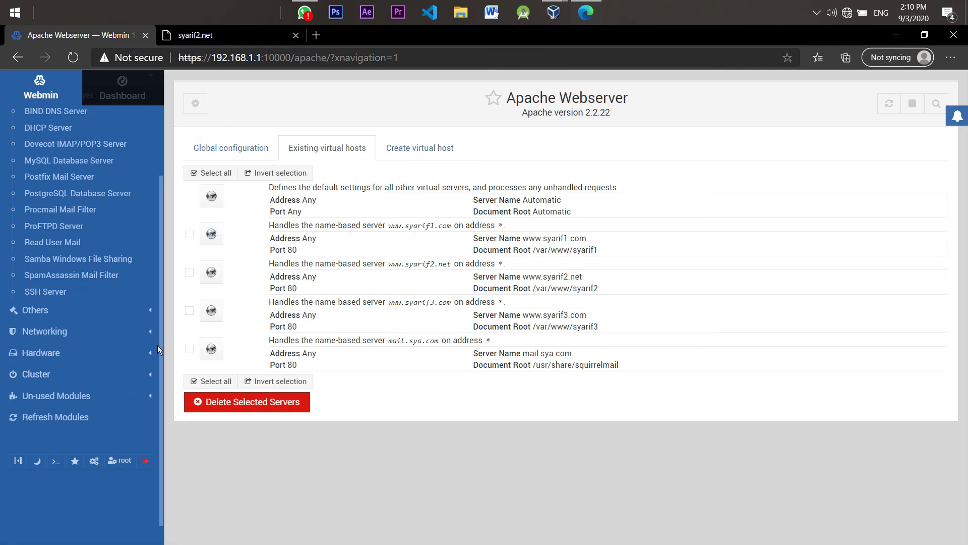
# Open Servers > MySQL Database Server, listing information_schema, mysql and performance_schema
pyautogui.scroll(2, 159, 328)
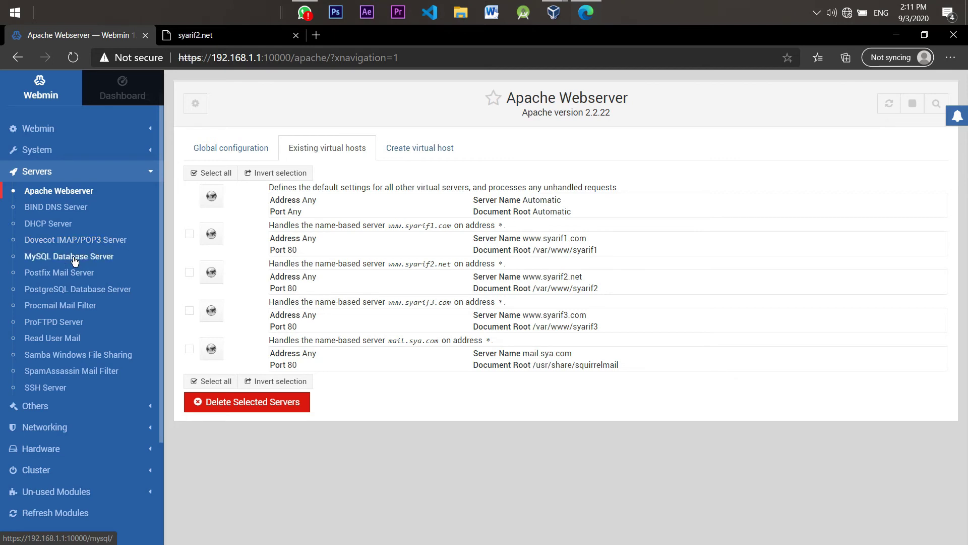
pyautogui.click(74, 260)
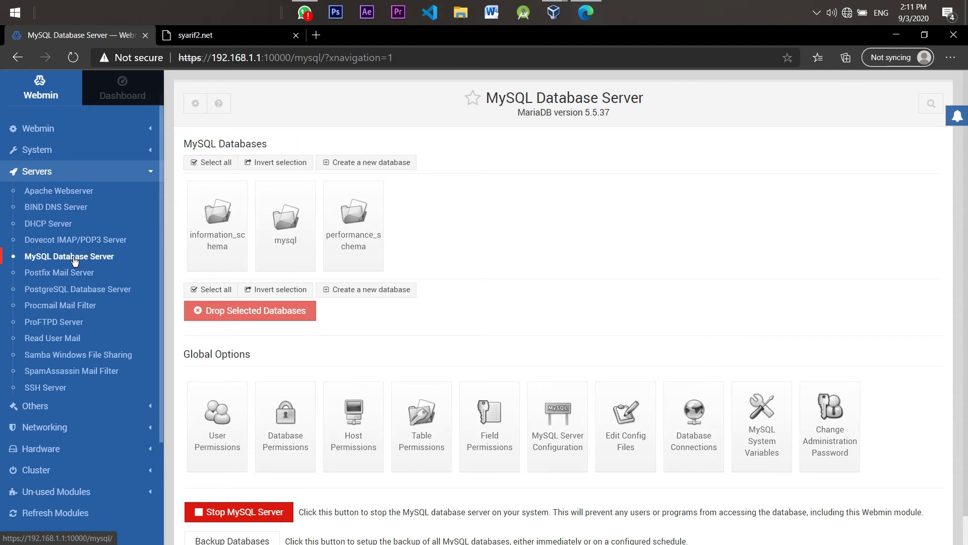
pyautogui.click(547, 11)
# In User Permissions, create MySQL user syarif1 with a password, allowed from any host
pyautogui.click(547, 9)
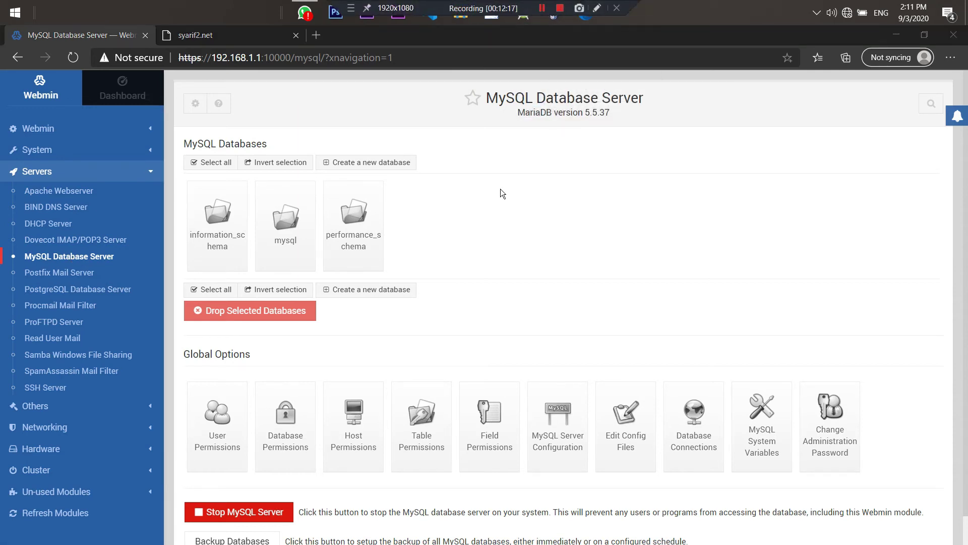
pyautogui.click(231, 435)
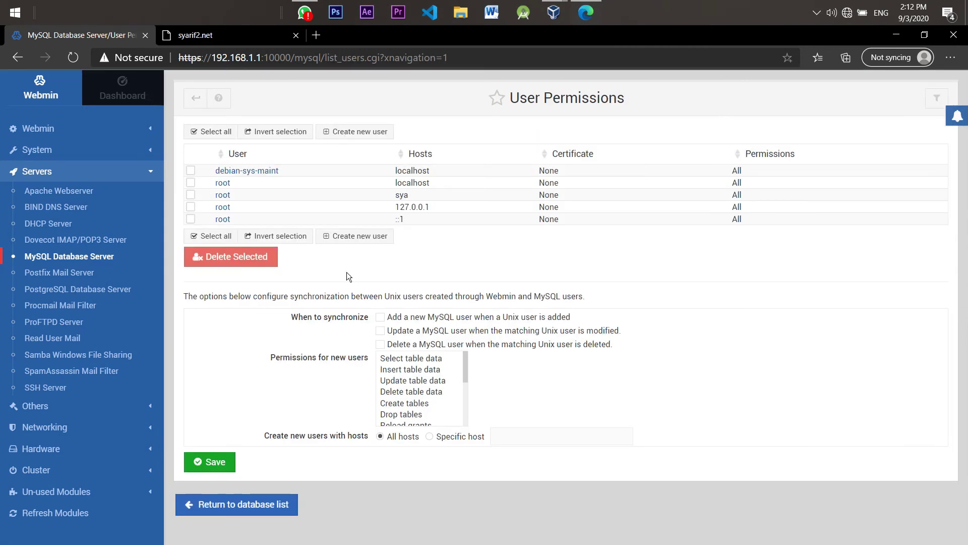
pyautogui.click(377, 135)
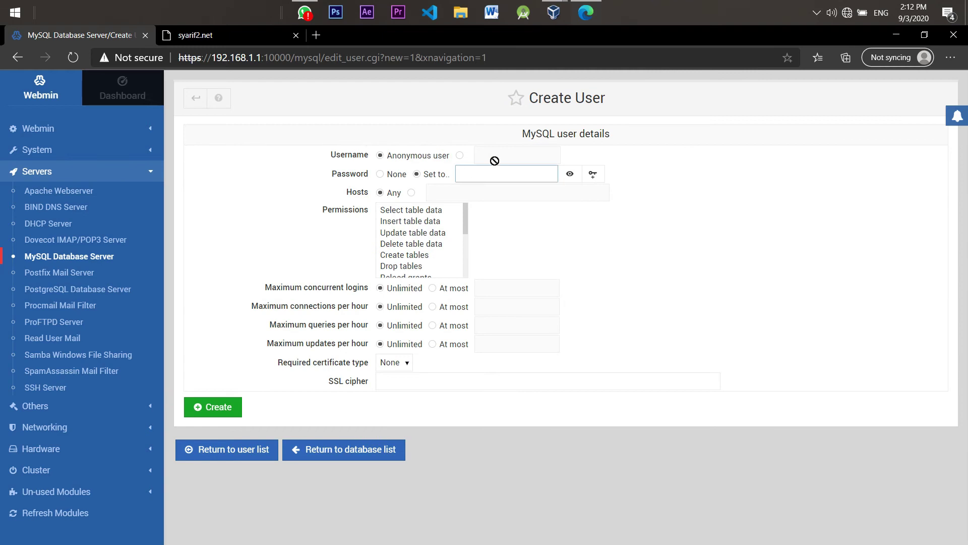
pyautogui.click(460, 156)
pyautogui.click(480, 155)
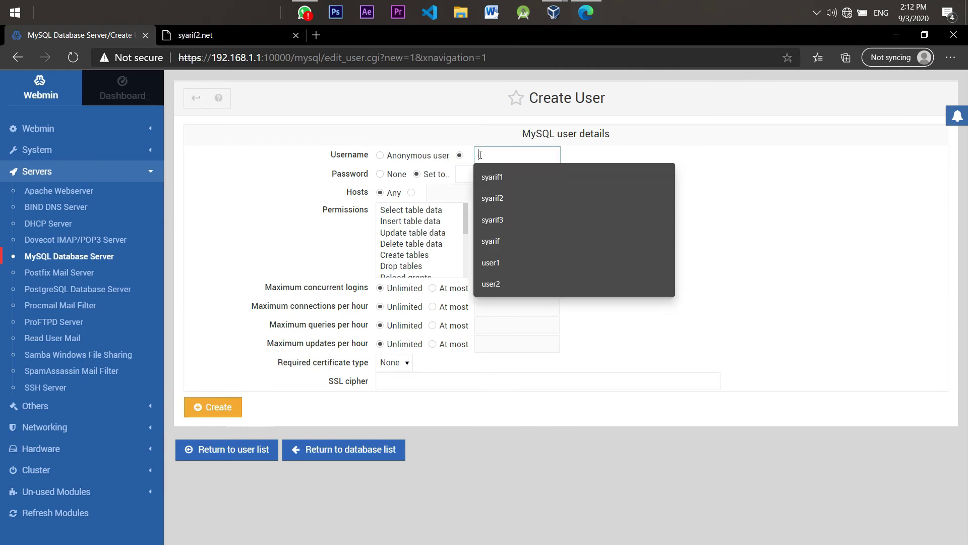
pyautogui.write('syarif1')
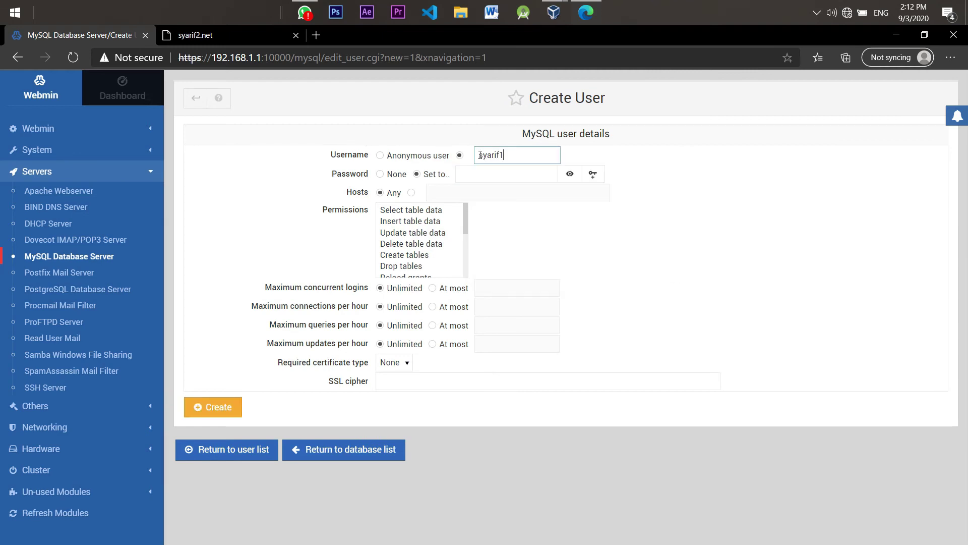
pyautogui.click(471, 175)
pyautogui.write('1')
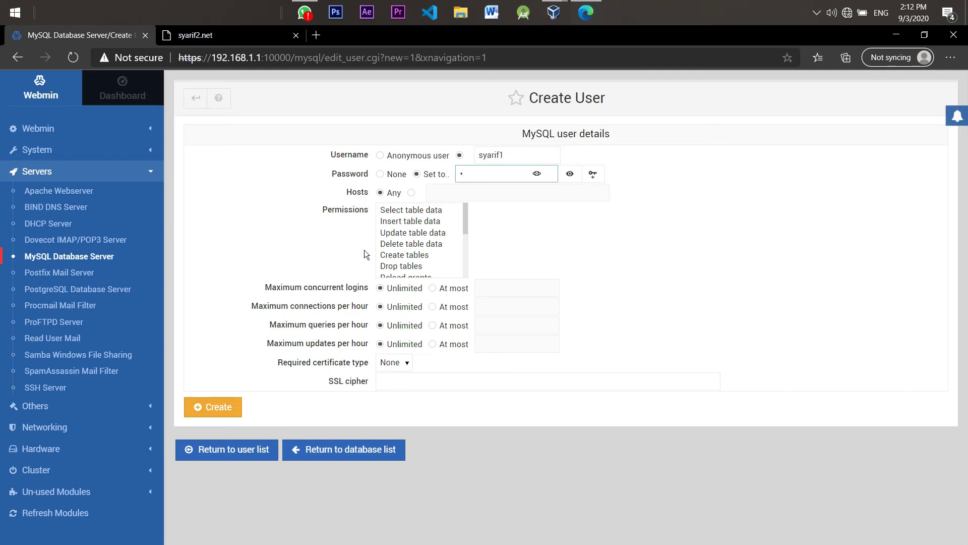
pyautogui.click(216, 415)
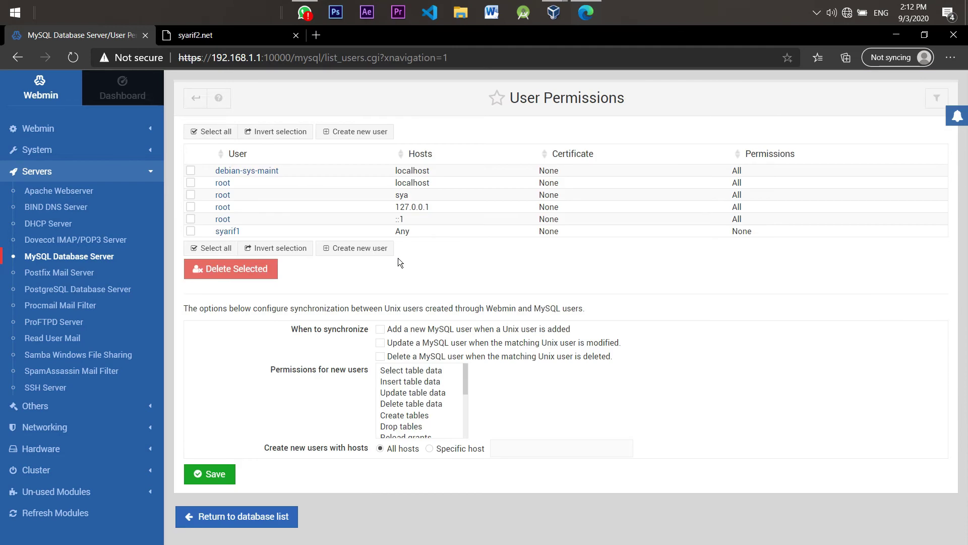
# Create MySQL user syarif2 with a password
pyautogui.click(358, 249)
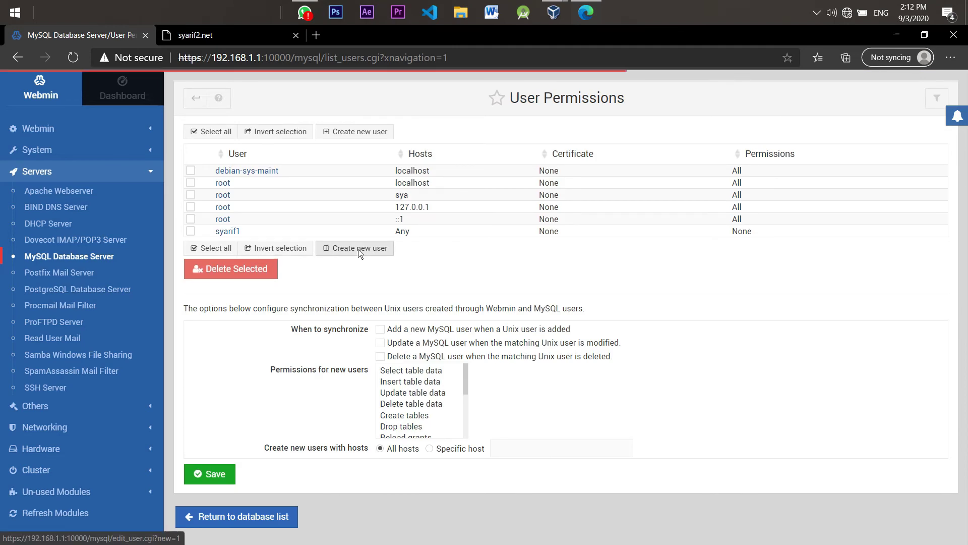
pyautogui.click(478, 176)
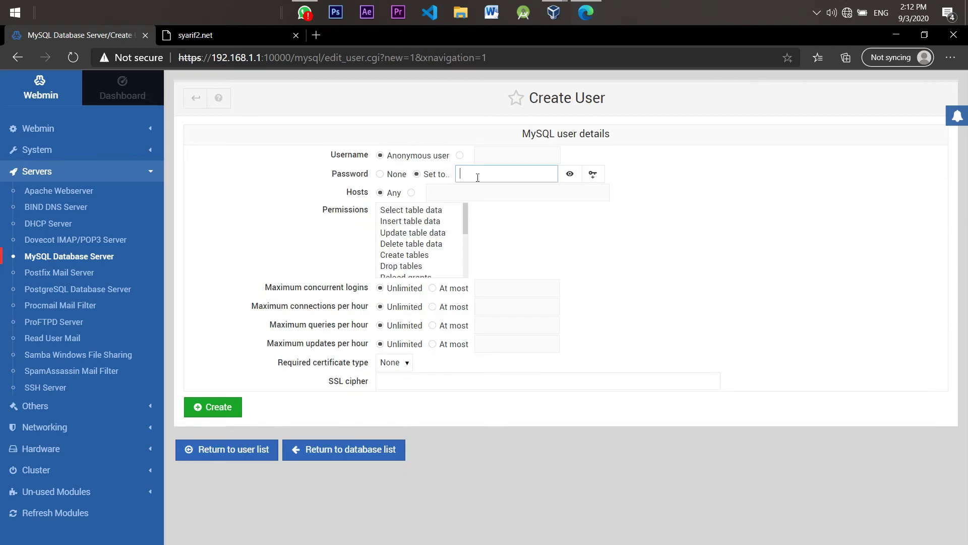
pyautogui.click(495, 156)
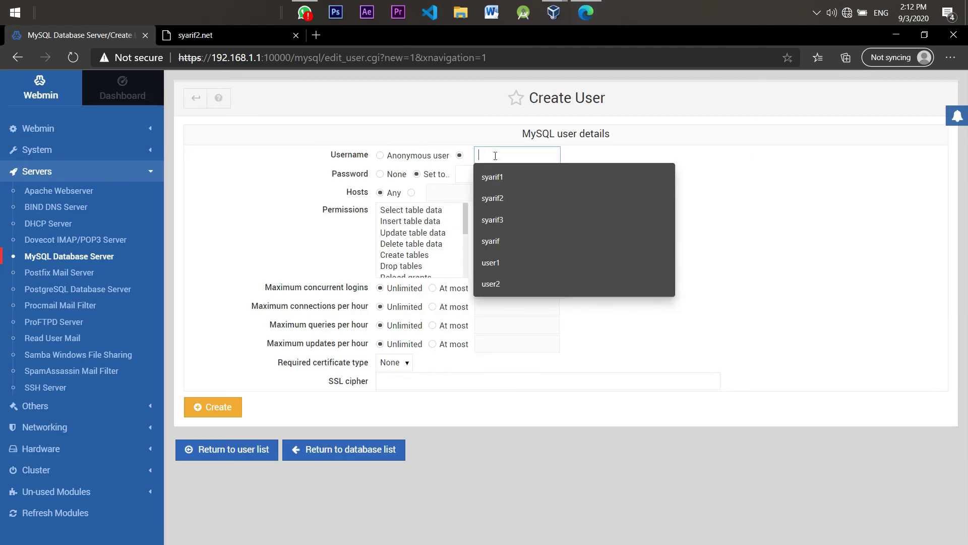
pyautogui.click(503, 193)
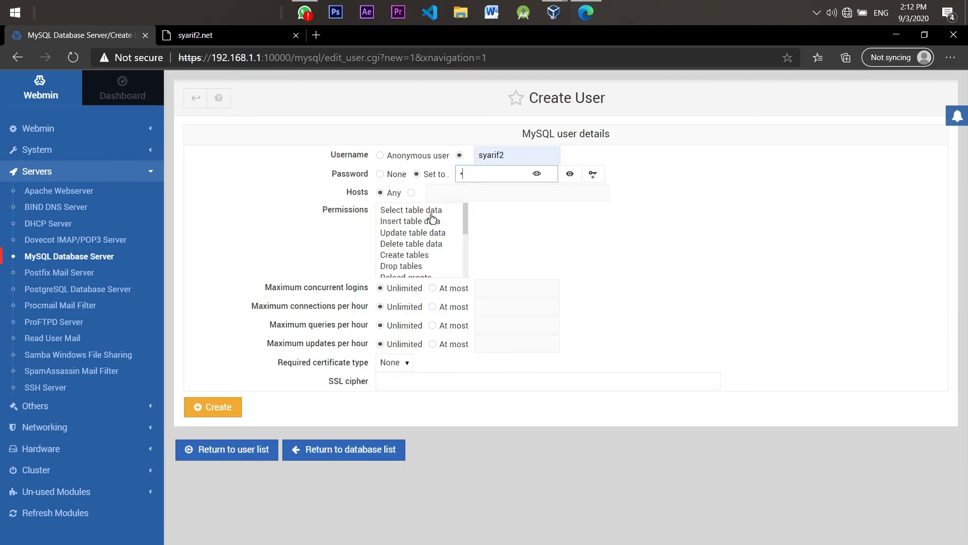
pyautogui.click(221, 403)
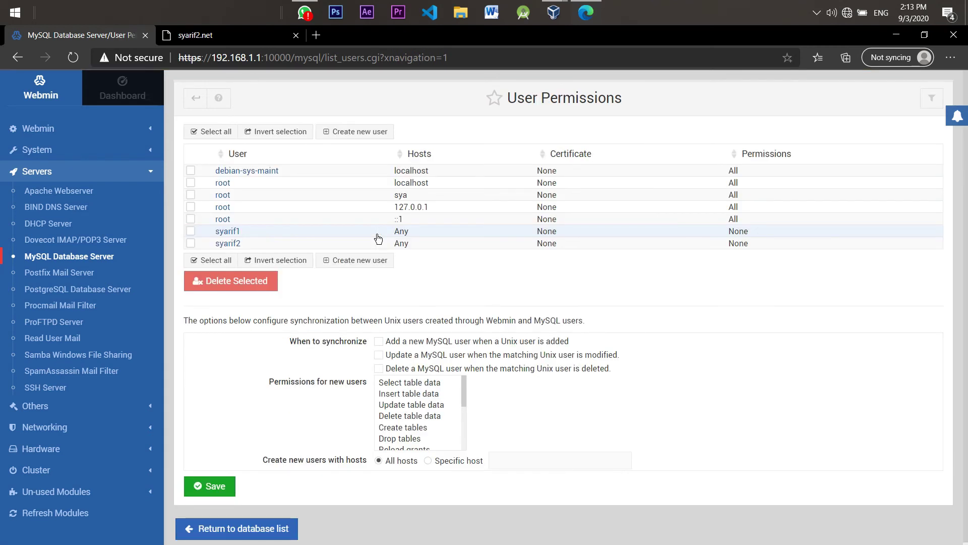
# Create MySQL user syarif3 with a password and save the User Permissions page
pyautogui.click(326, 131)
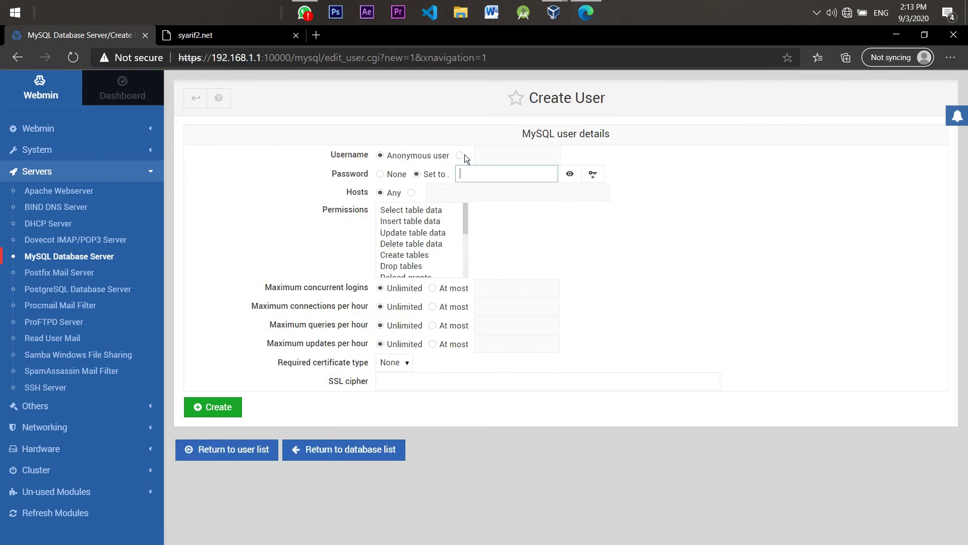
pyautogui.click(460, 155)
pyautogui.click(490, 155)
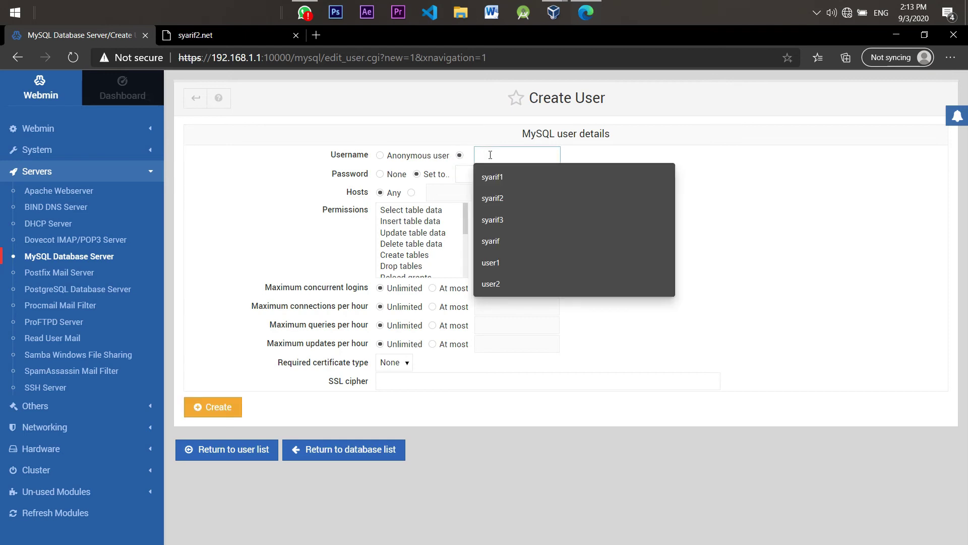
pyautogui.click(519, 219)
pyautogui.click(512, 177)
pyautogui.write('1')
pyautogui.click(216, 413)
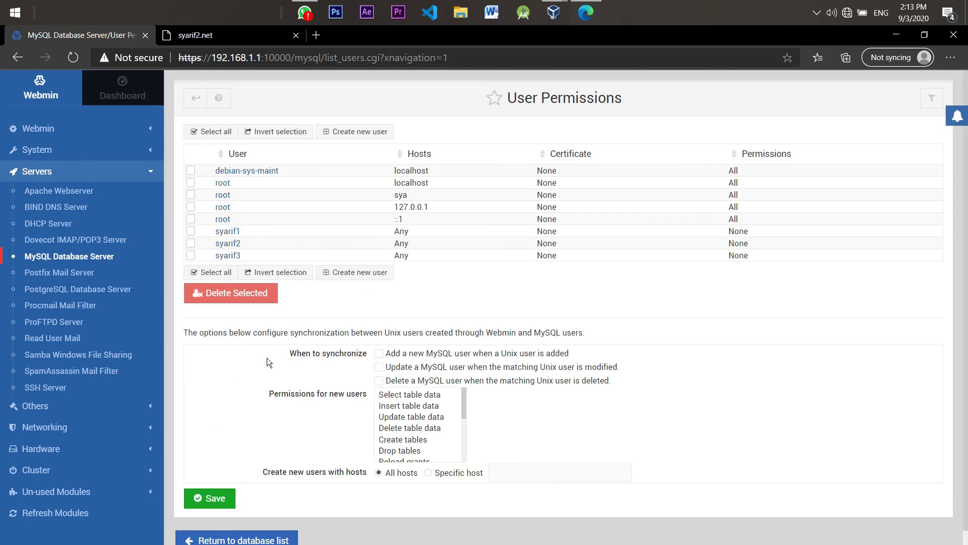
pyautogui.click(210, 498)
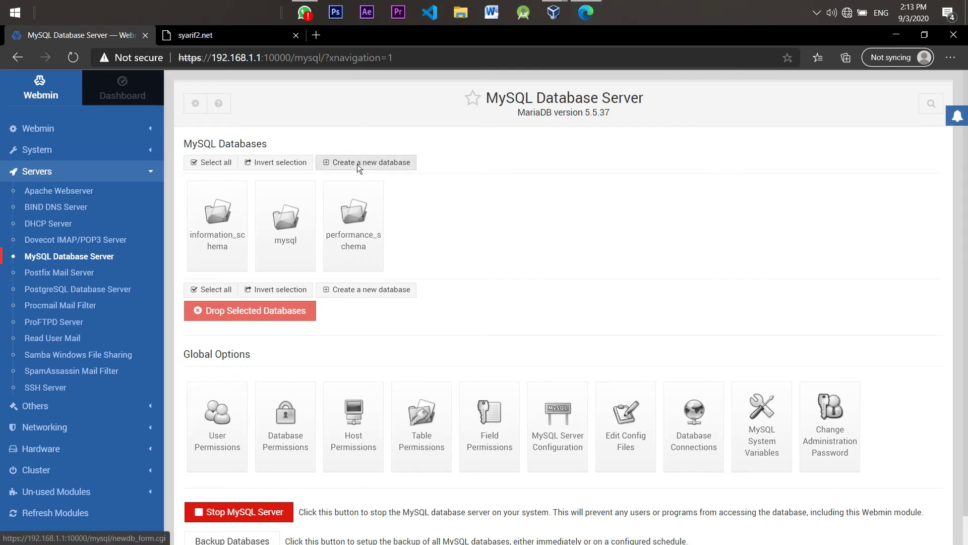
# Create the MySQL database dbsyarif1
pyautogui.click(404, 163)
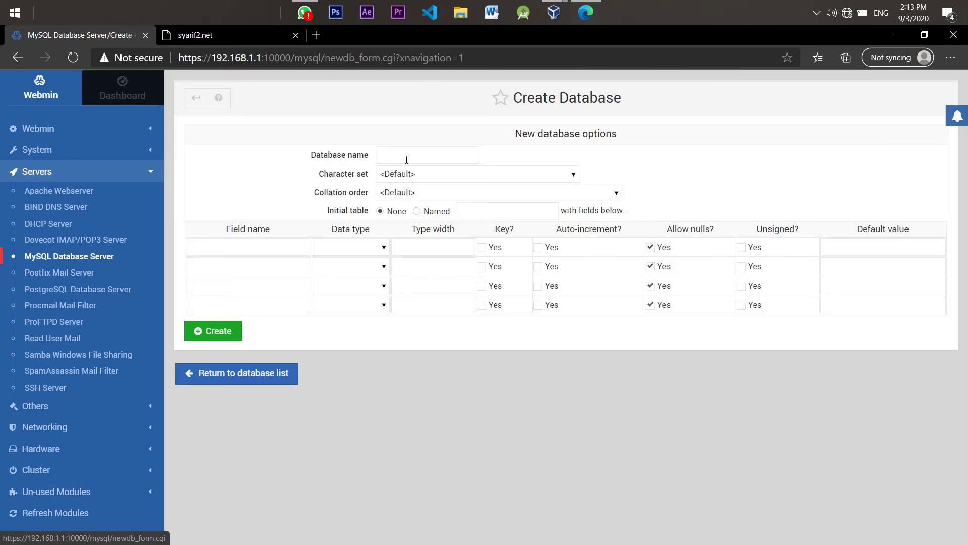
pyautogui.click(408, 159)
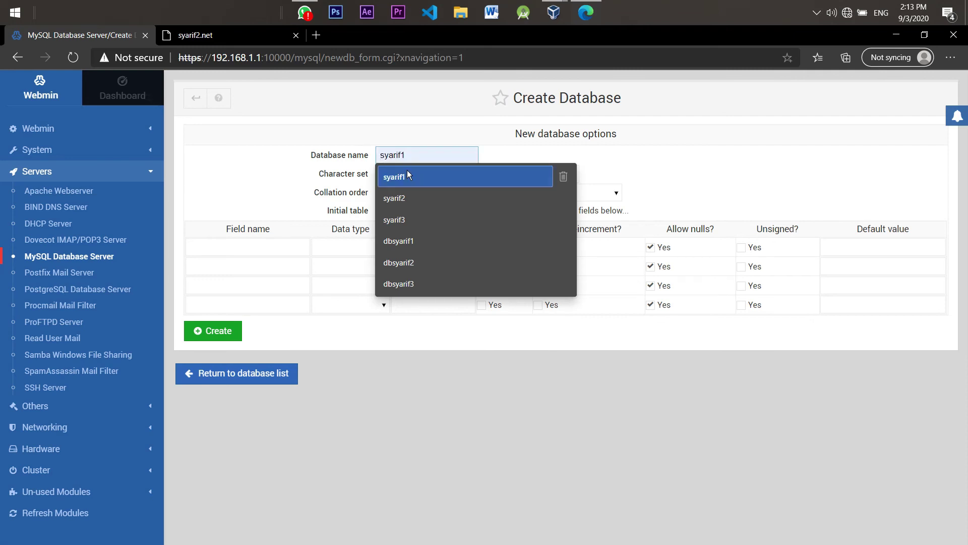
pyautogui.click(408, 241)
pyautogui.moveTo(384, 155); pyautogui.dragTo(433, 154)
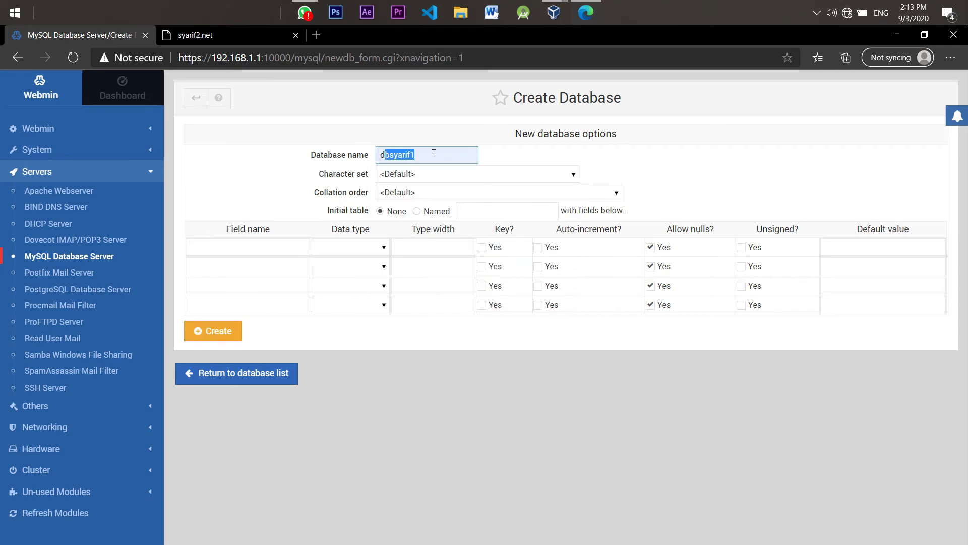
pyautogui.click(450, 164)
pyautogui.click(217, 332)
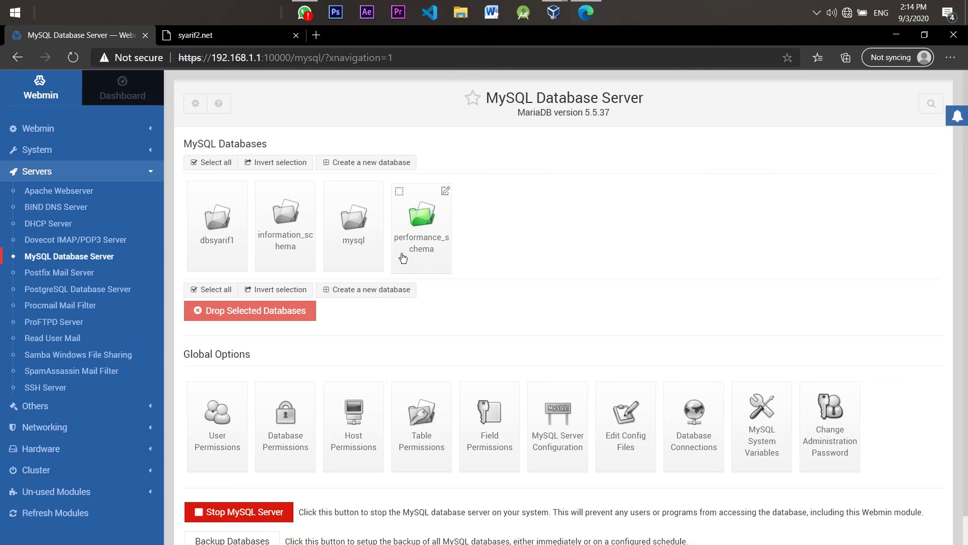
# Create a second database named dbsyarif2
pyautogui.click(349, 162)
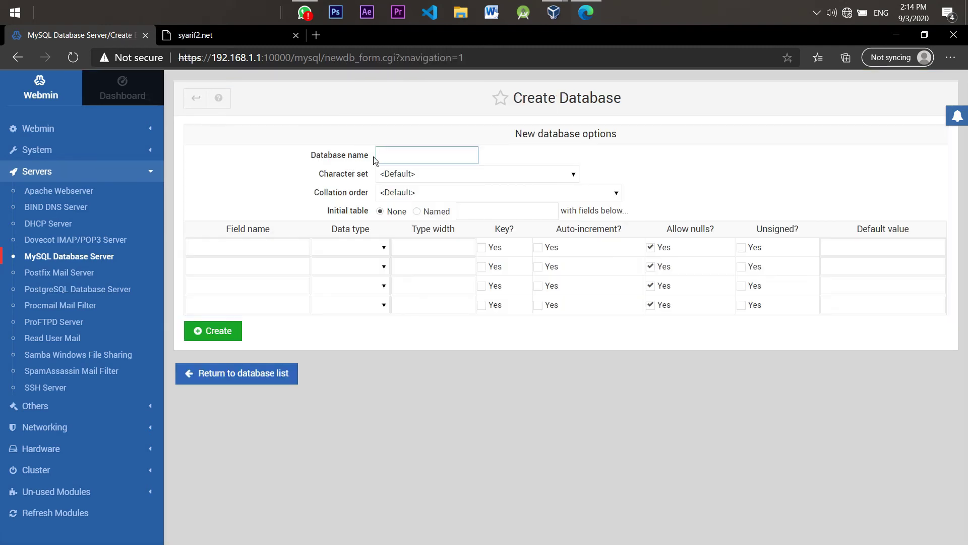
pyautogui.click(377, 156)
pyautogui.write('d')
pyautogui.press('Down')
pyautogui.press('Down')
pyautogui.press('Return')
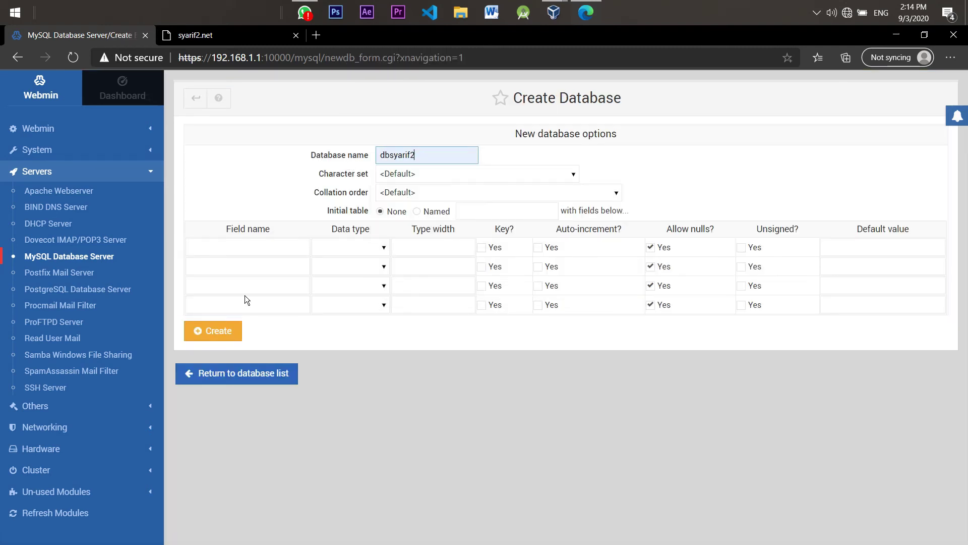
pyautogui.click(229, 329)
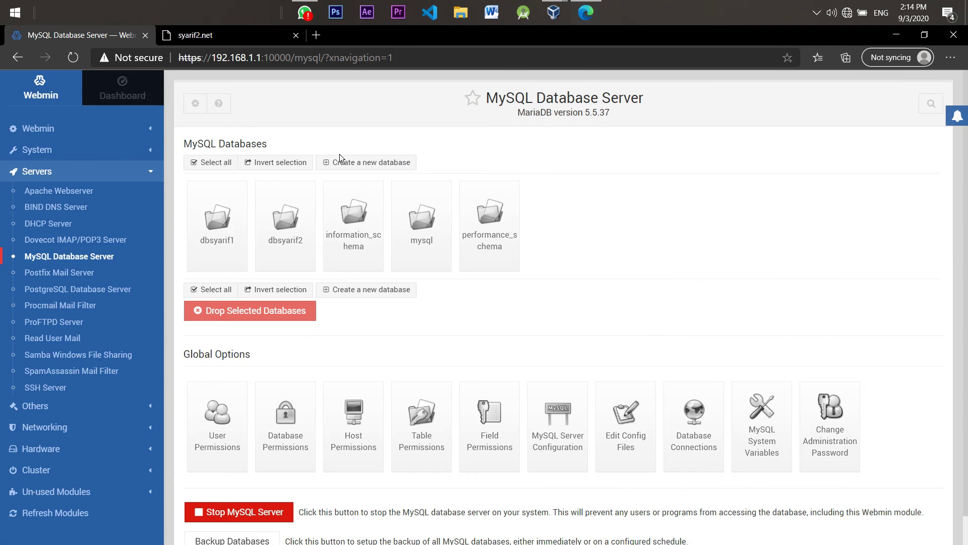
# Create a third database named dbsyarif3
pyautogui.click(341, 159)
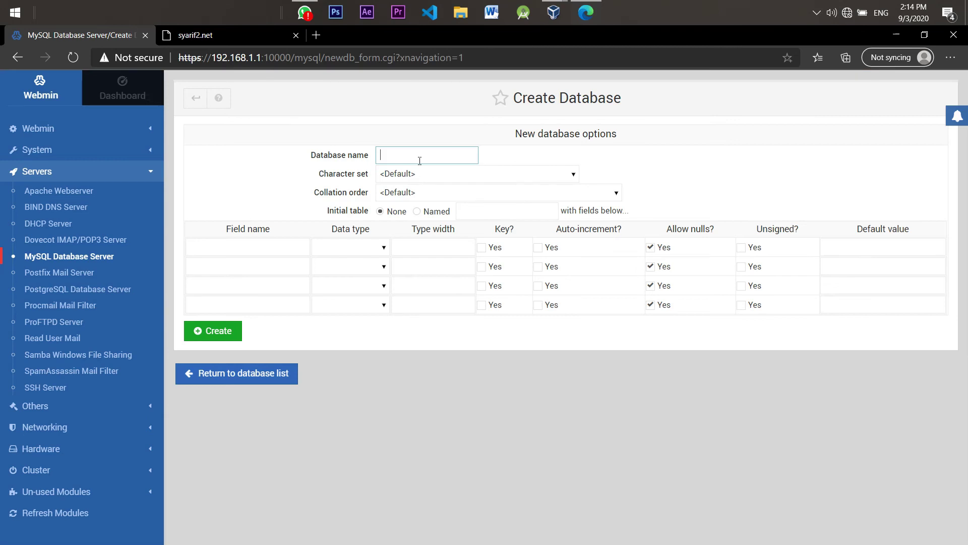
pyautogui.write('dbsyarif1')
pyautogui.click(417, 213)
pyautogui.click(225, 337)
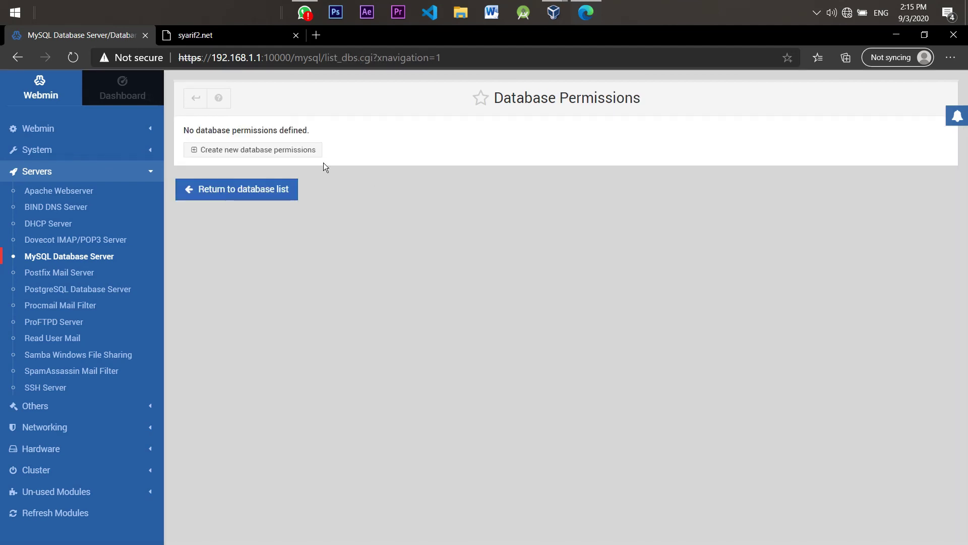
# Start a new database permission for dbsyarif1, user syarif1, from any host
pyautogui.click(299, 150)
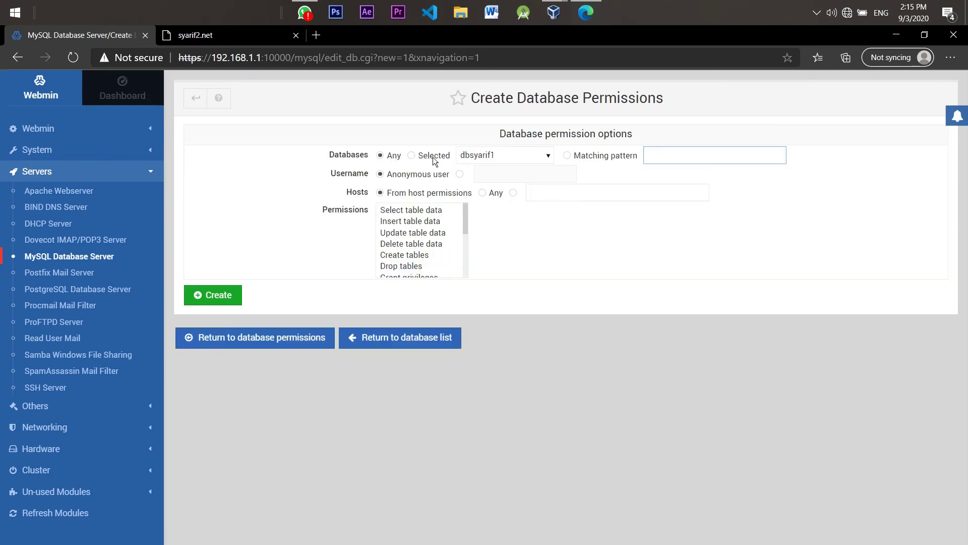
pyautogui.moveTo(368, 156); pyautogui.dragTo(439, 149)
pyautogui.click(416, 152)
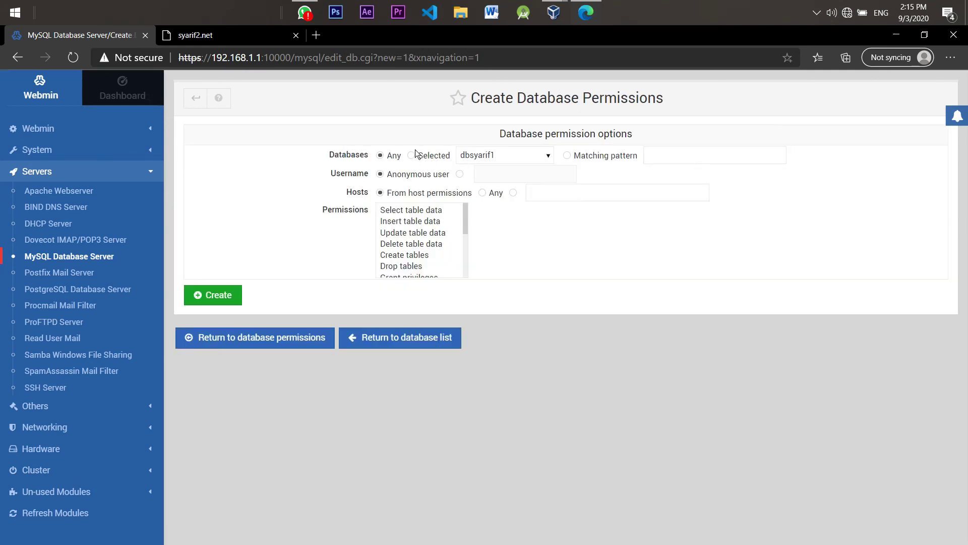
pyautogui.click(415, 154)
pyautogui.click(499, 159)
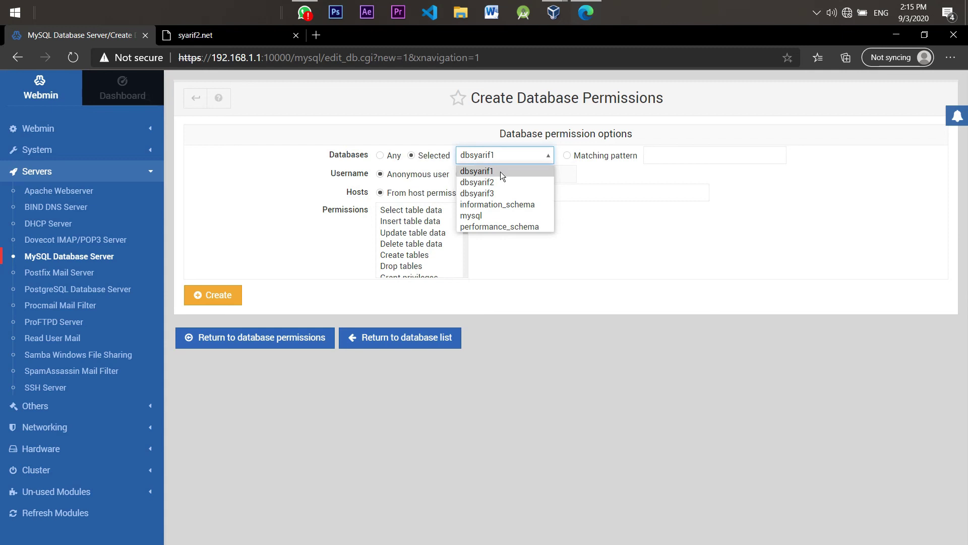
pyautogui.click(502, 172)
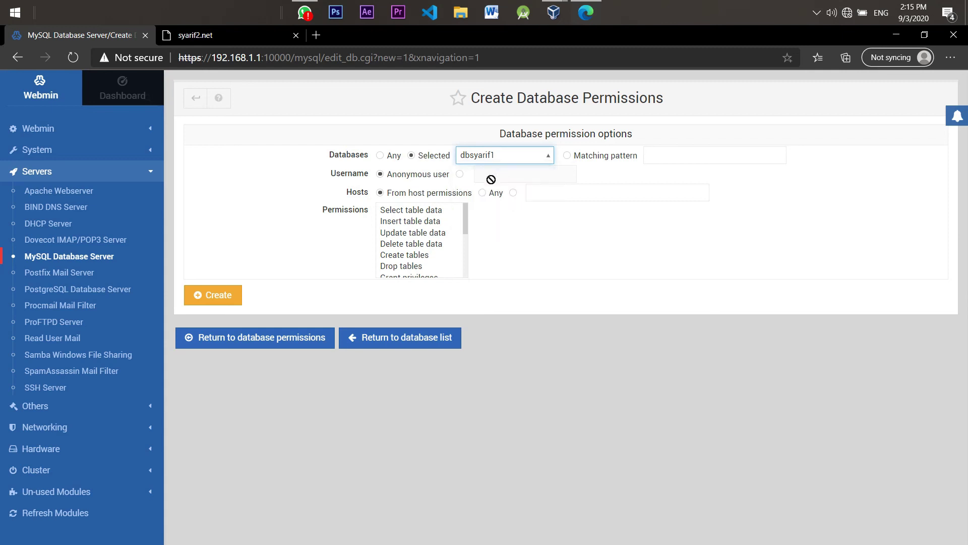
pyautogui.click(460, 175)
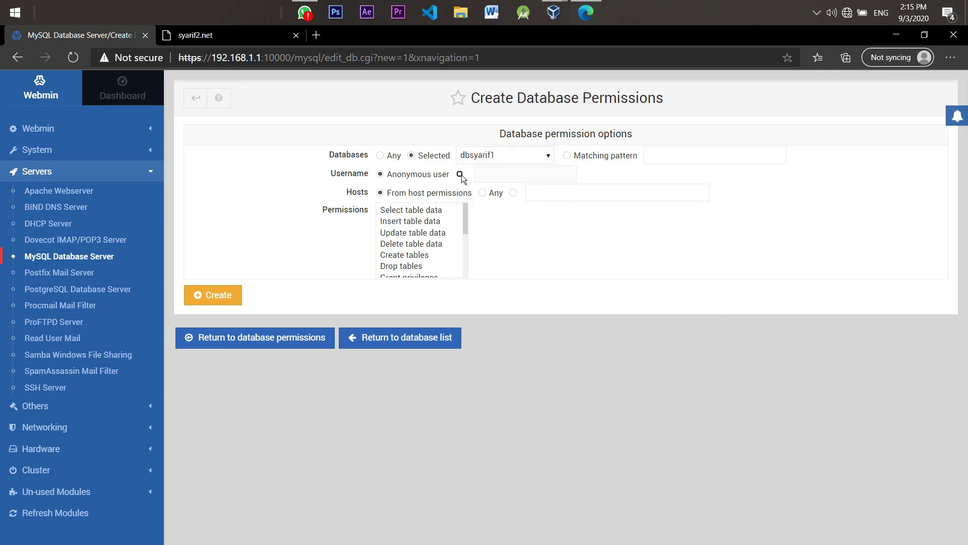
pyautogui.click(499, 173)
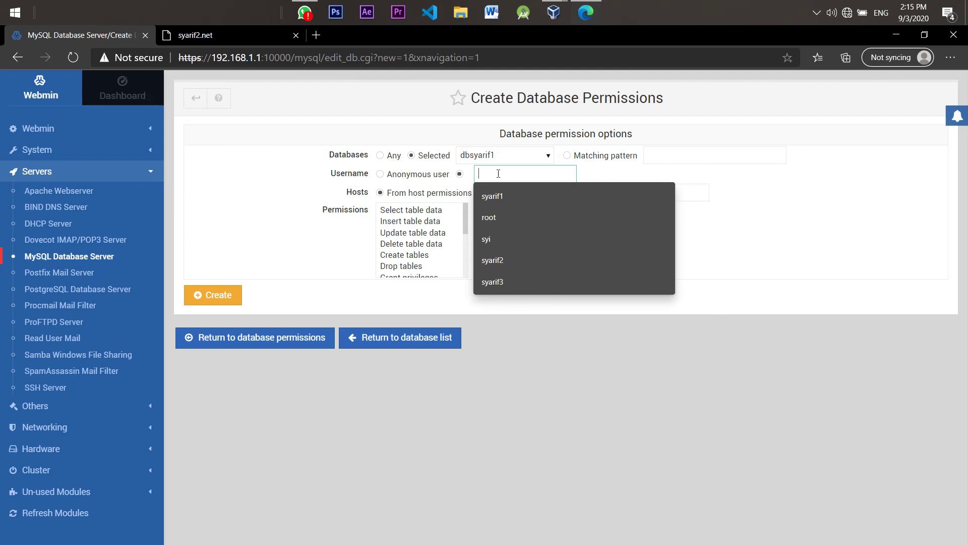
pyautogui.write('syarif1')
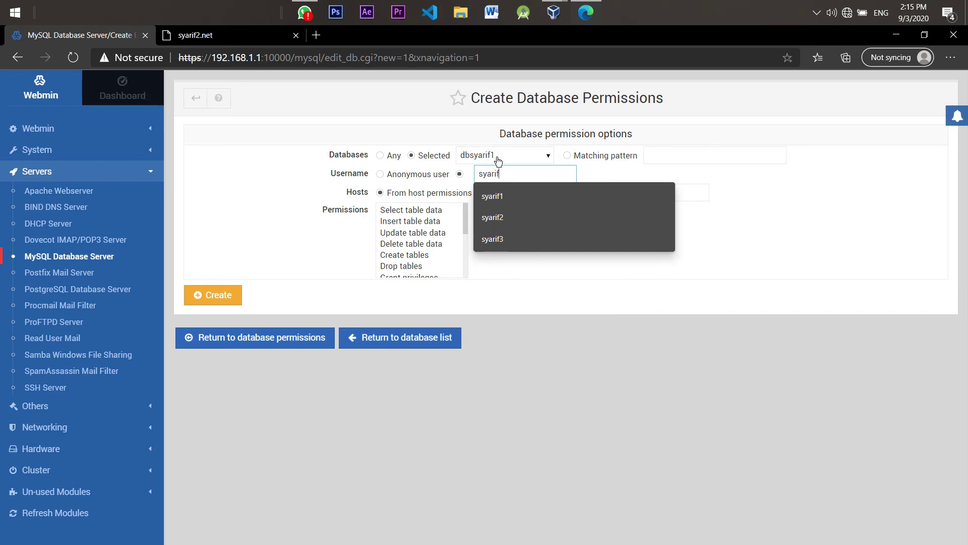
pyautogui.click(504, 195)
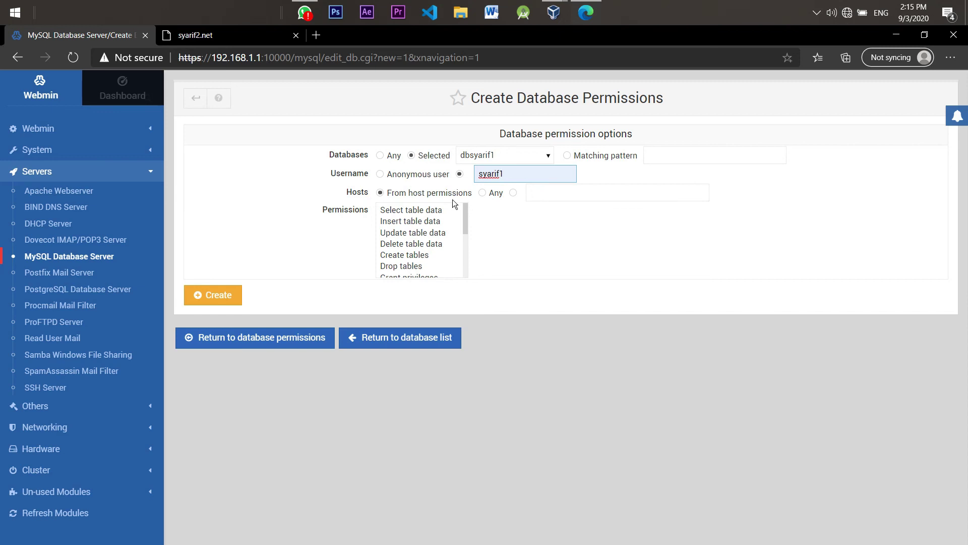
pyautogui.click(381, 194)
pyautogui.click(482, 193)
# Select every permission in the list and create the syarif1 grant
pyautogui.doubleClick(508, 173)
pyautogui.click(507, 171)
pyautogui.moveTo(418, 212); pyautogui.dragTo(417, 280)
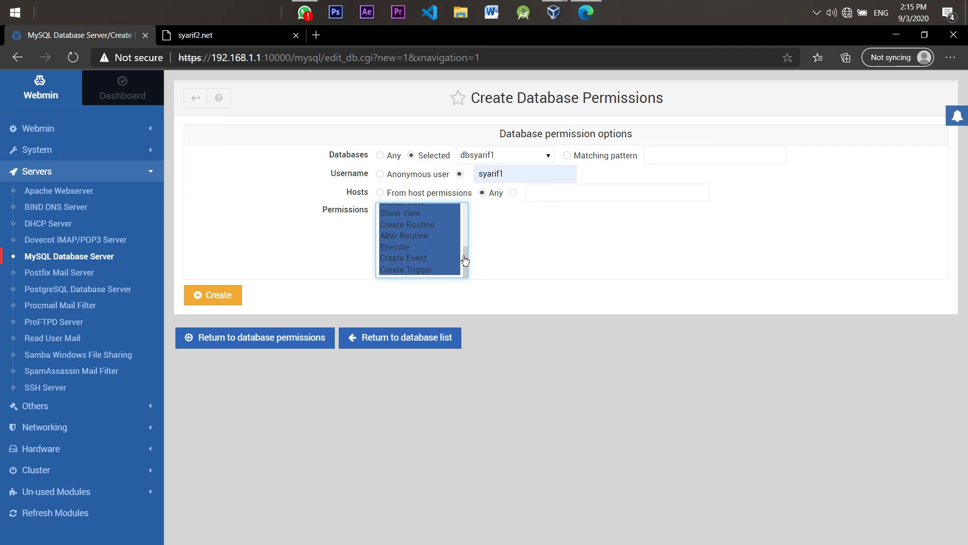
pyautogui.moveTo(466, 262); pyautogui.dragTo(465, 212)
pyautogui.click(430, 212)
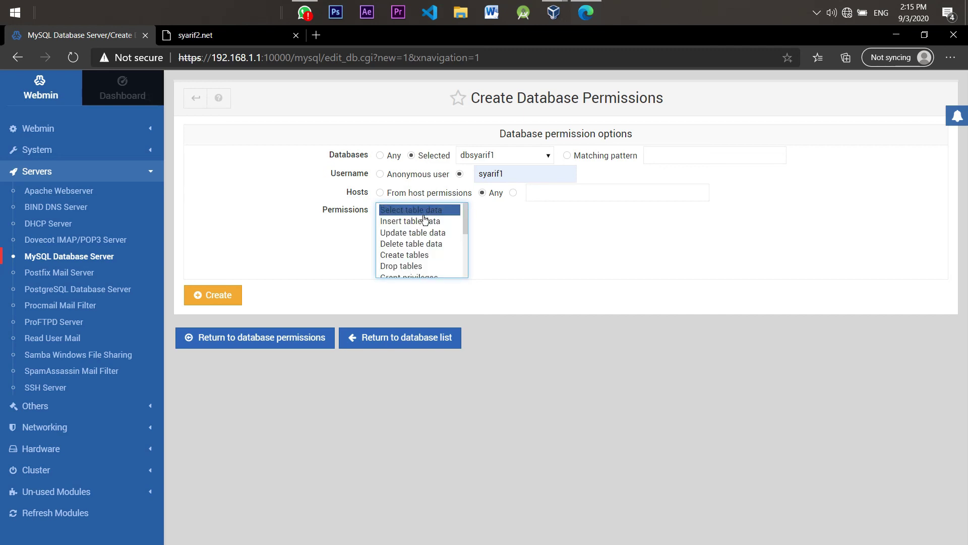
pyautogui.click(423, 222)
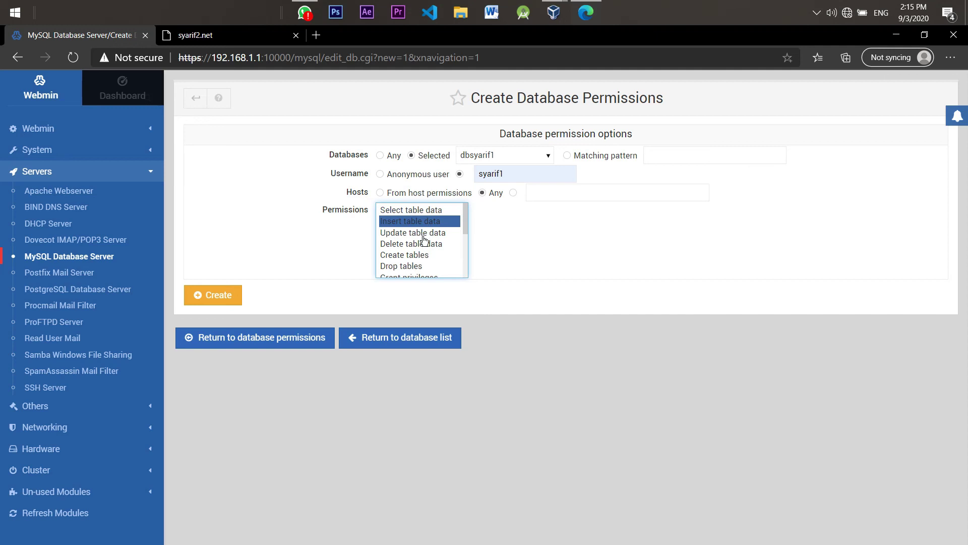
pyautogui.click(424, 235)
pyautogui.click(425, 245)
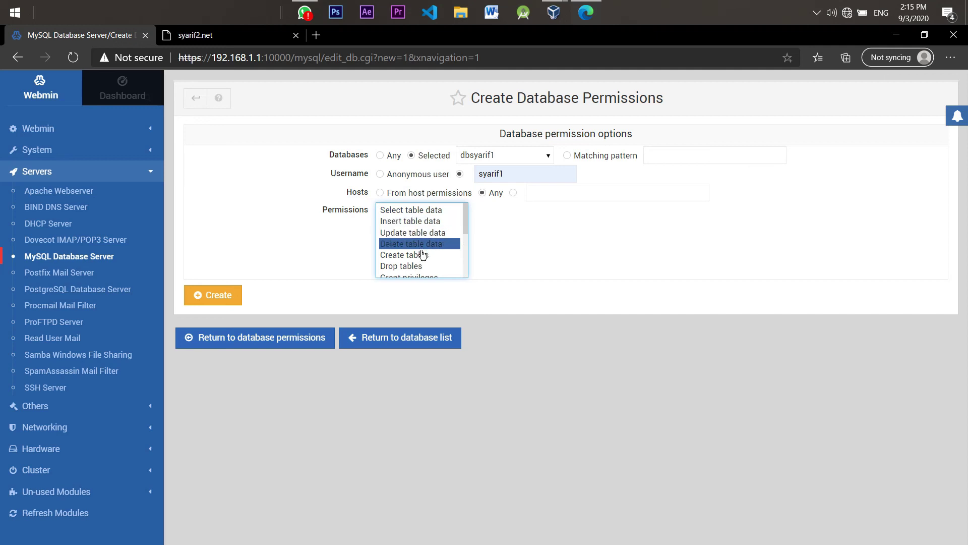
pyautogui.click(425, 210)
pyautogui.moveTo(410, 246); pyautogui.dragTo(402, 289)
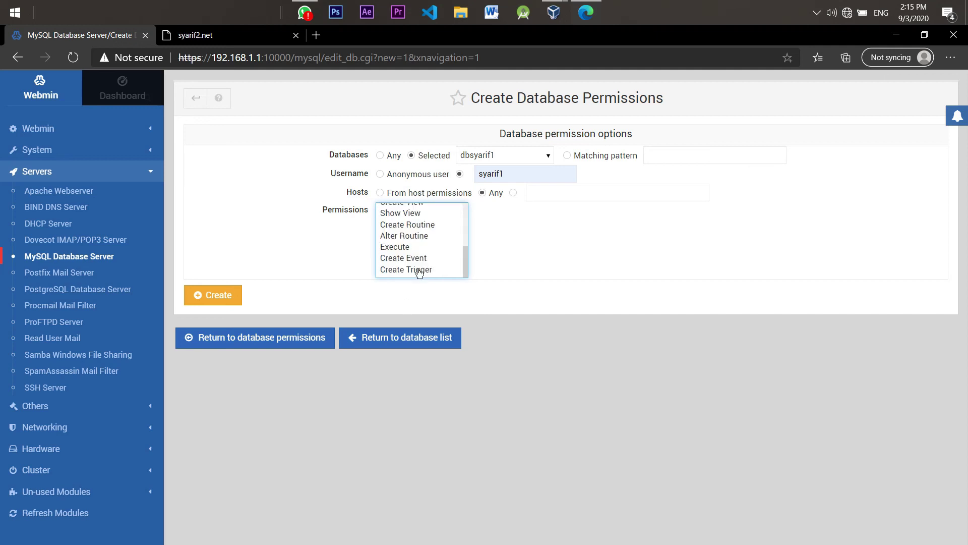
pyautogui.hotkey('ctrl', 'a')
pyautogui.click(219, 296)
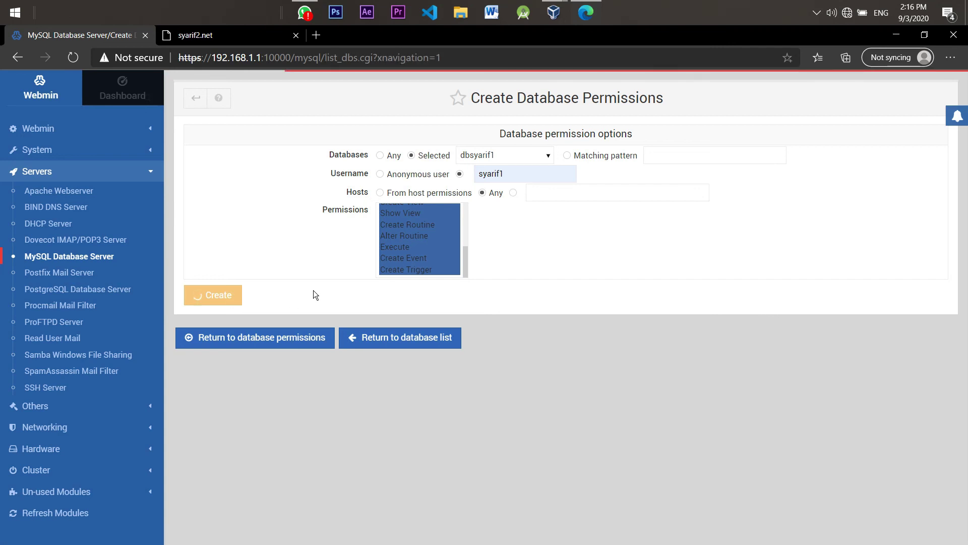
# Grant syarif2 all permissions on dbsyarif2 from any host
pyautogui.click(368, 128)
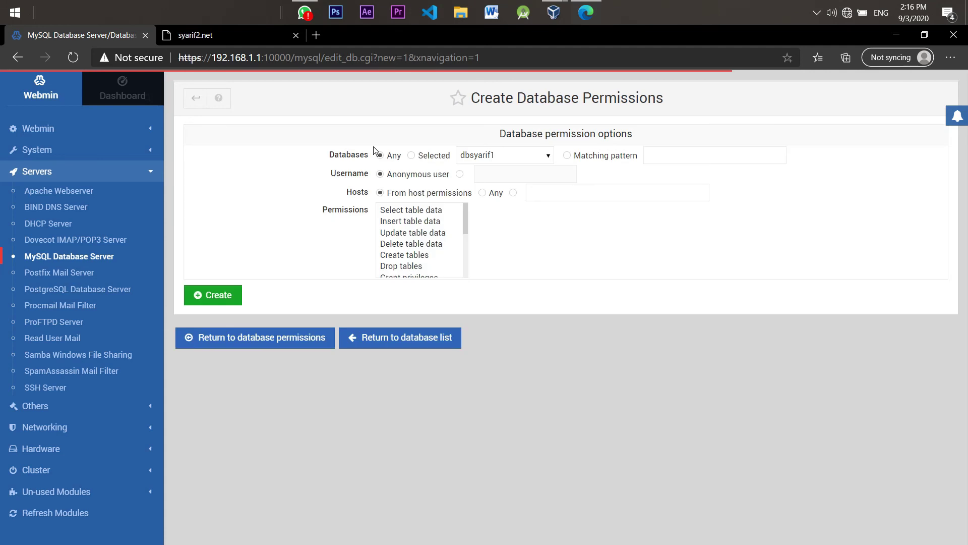
pyautogui.click(418, 159)
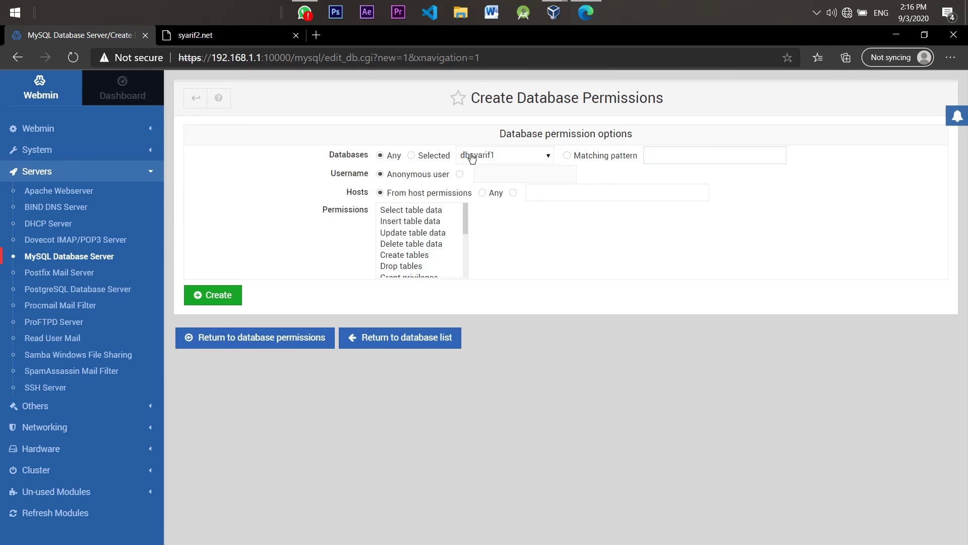
pyautogui.click(523, 155)
pyautogui.click(490, 187)
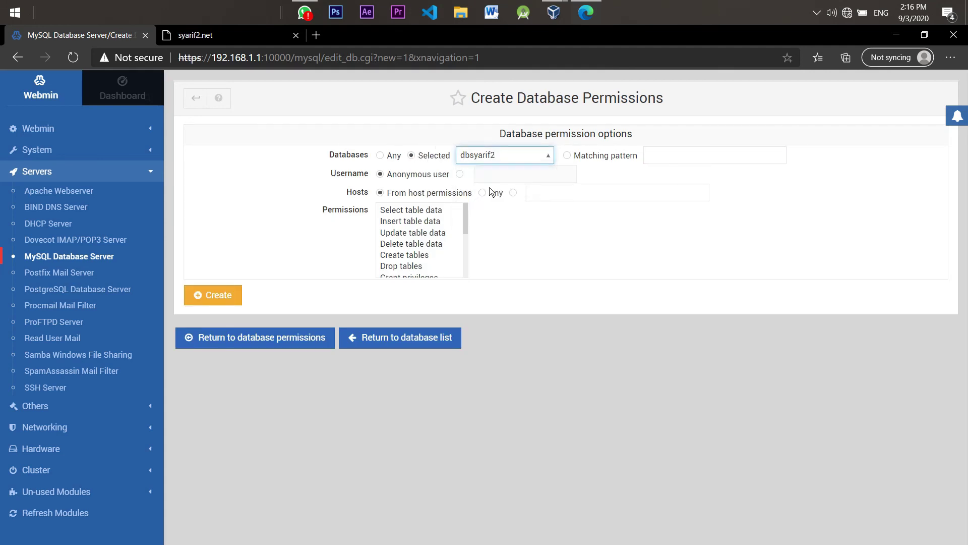
pyautogui.click(459, 174)
pyautogui.click(486, 174)
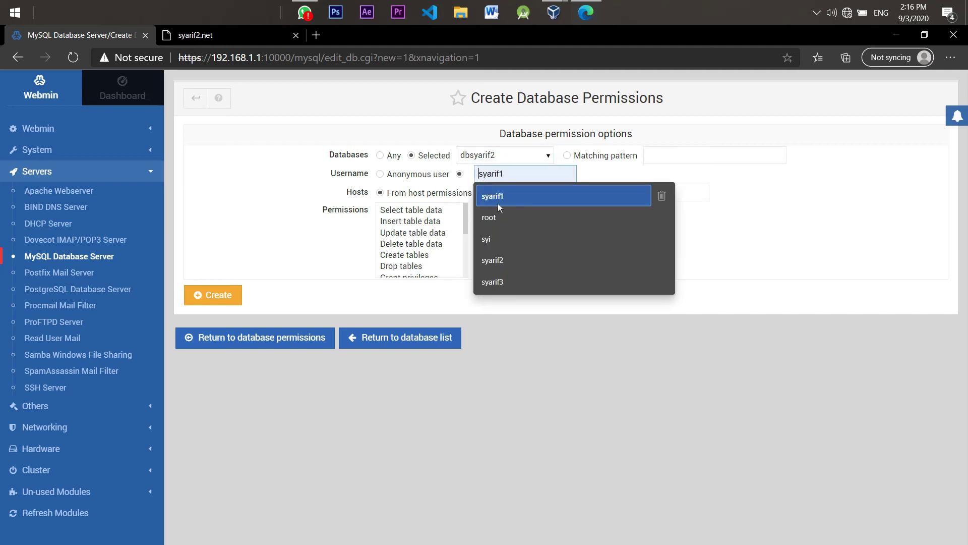
pyautogui.click(489, 262)
pyautogui.click(488, 195)
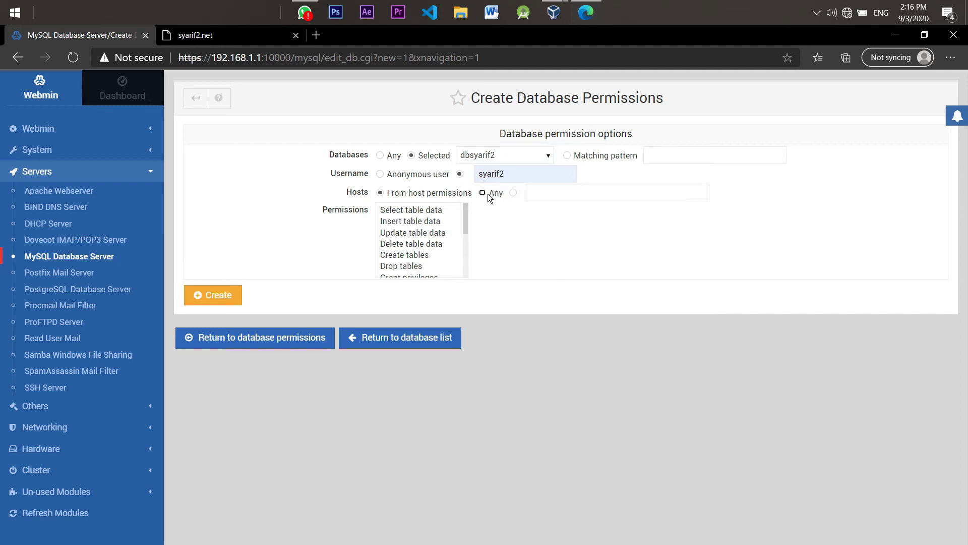
pyautogui.moveTo(426, 212); pyautogui.dragTo(410, 278)
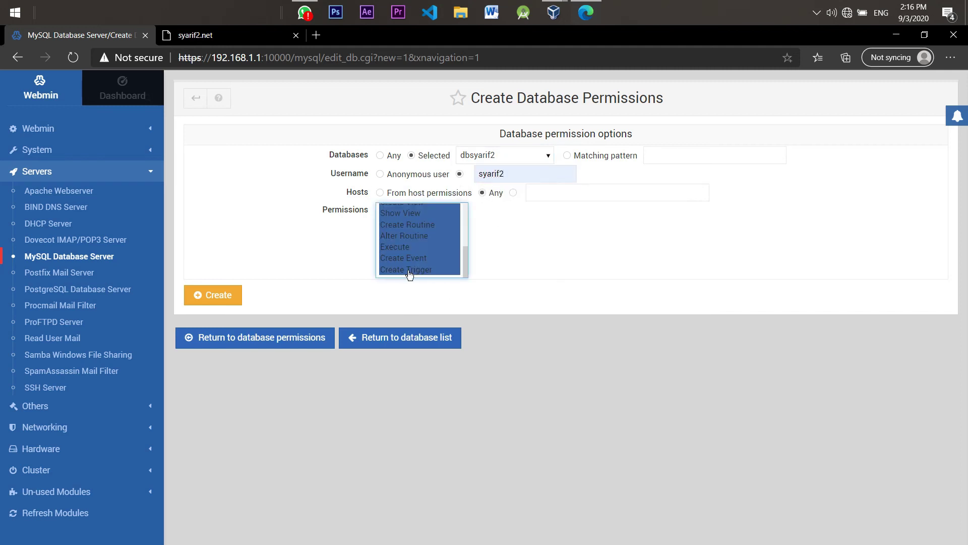
pyautogui.click(201, 302)
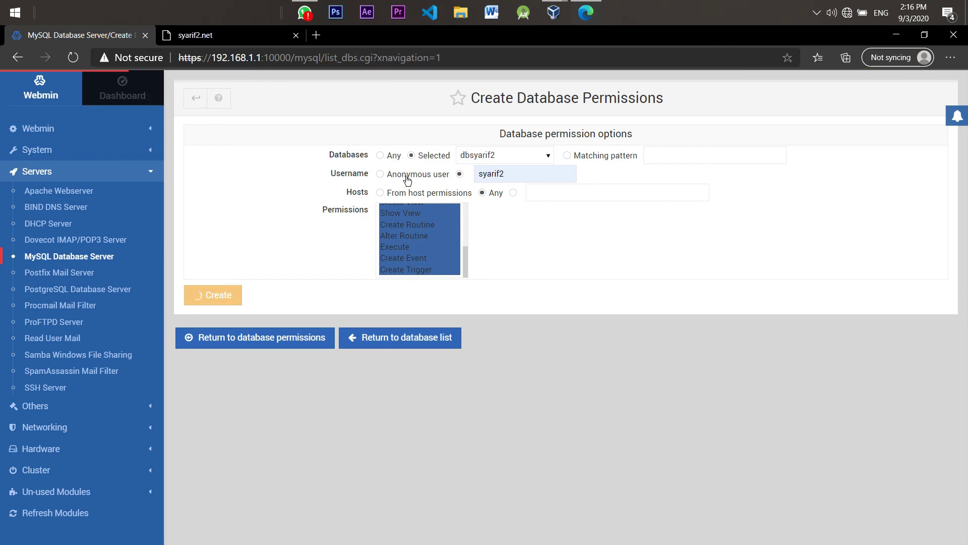
# Grant syarif3 all permissions on dbsyarif3 from any host
pyautogui.click(386, 131)
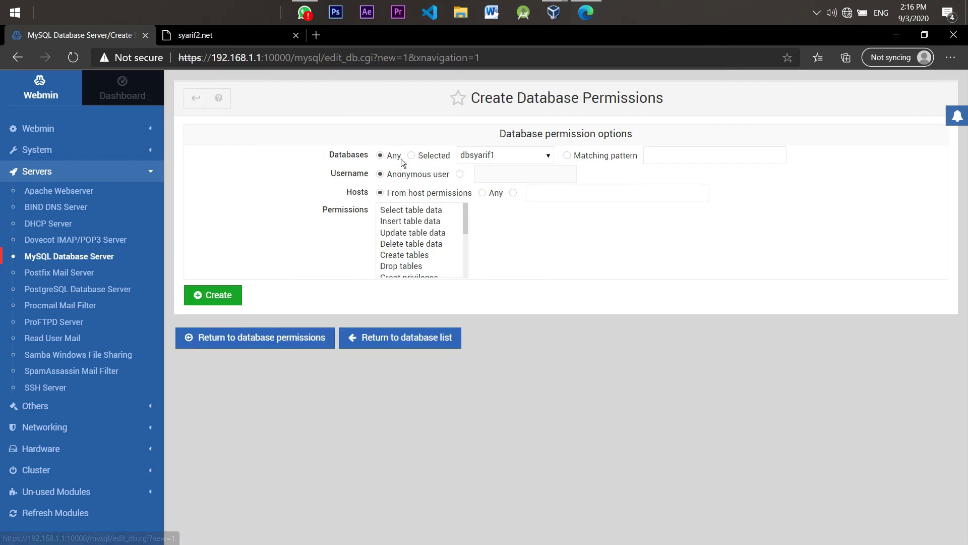
pyautogui.click(433, 156)
pyautogui.click(512, 157)
pyautogui.click(497, 193)
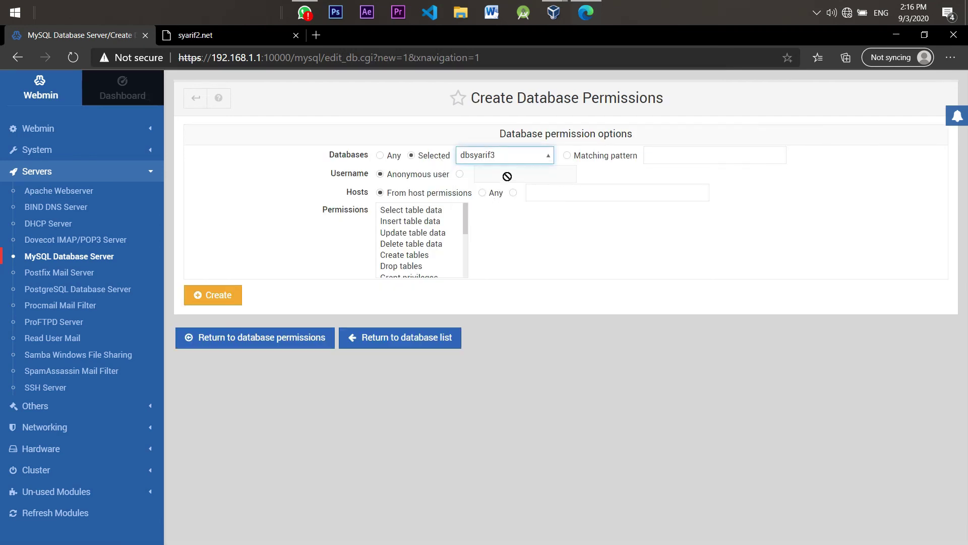
pyautogui.click(486, 175)
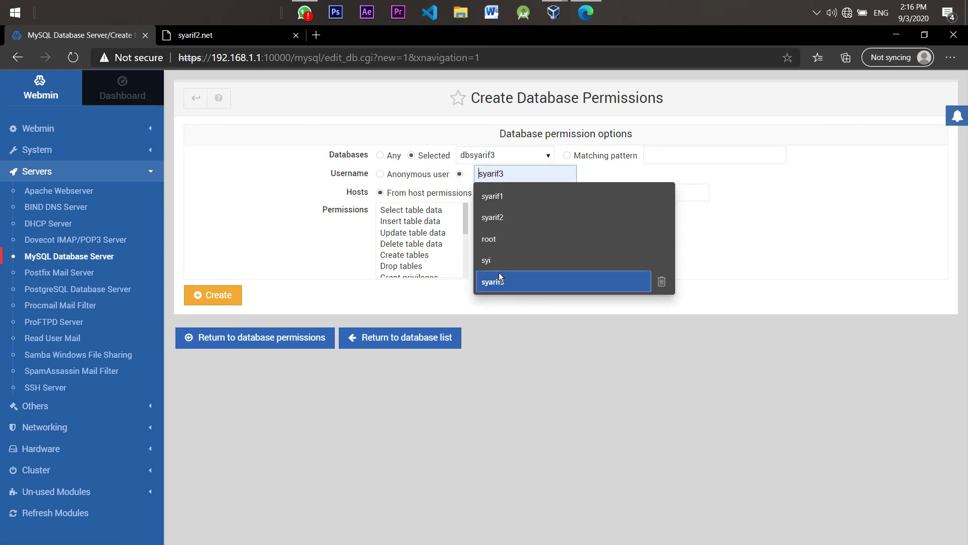
pyautogui.click(503, 261)
pyautogui.click(488, 194)
pyautogui.moveTo(411, 210); pyautogui.dragTo(406, 279)
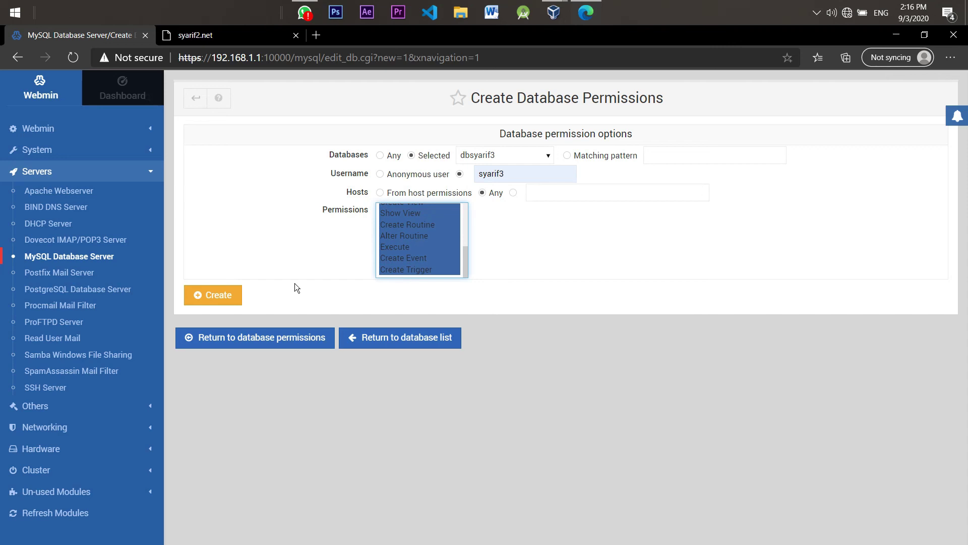
pyautogui.click(215, 300)
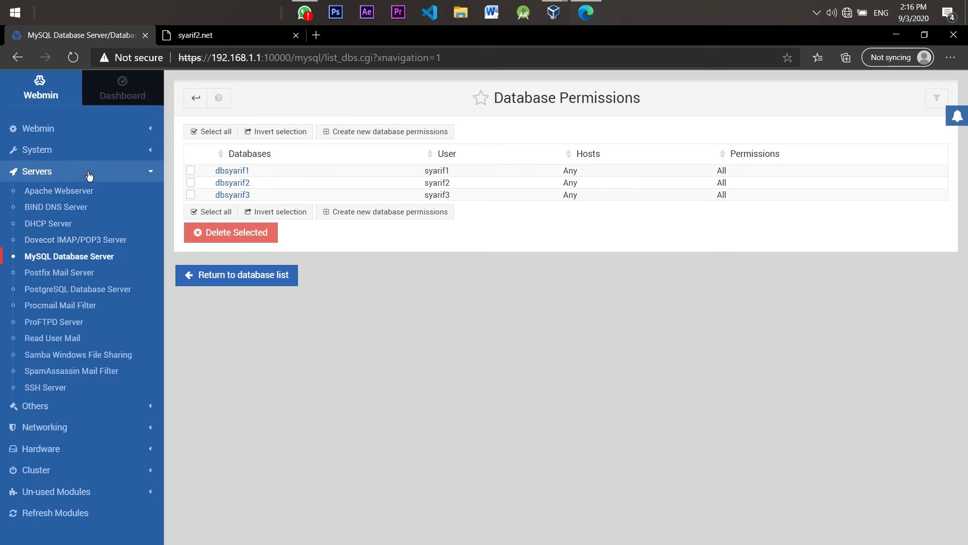
# In the syarif2.net tab, load syarif1.com/phpmyadmin instead
pyautogui.click(253, 40)
pyautogui.click(257, 57)
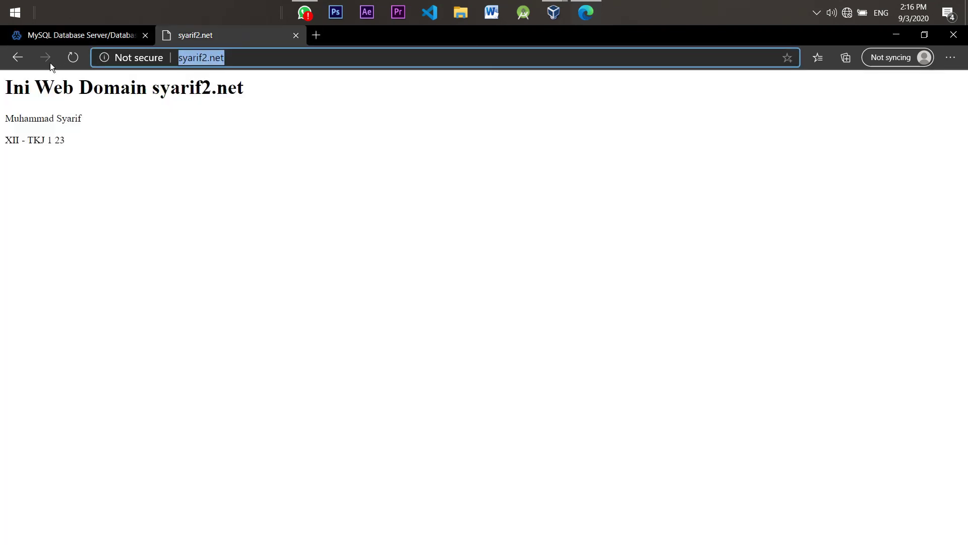
pyautogui.write('syarif1.com')
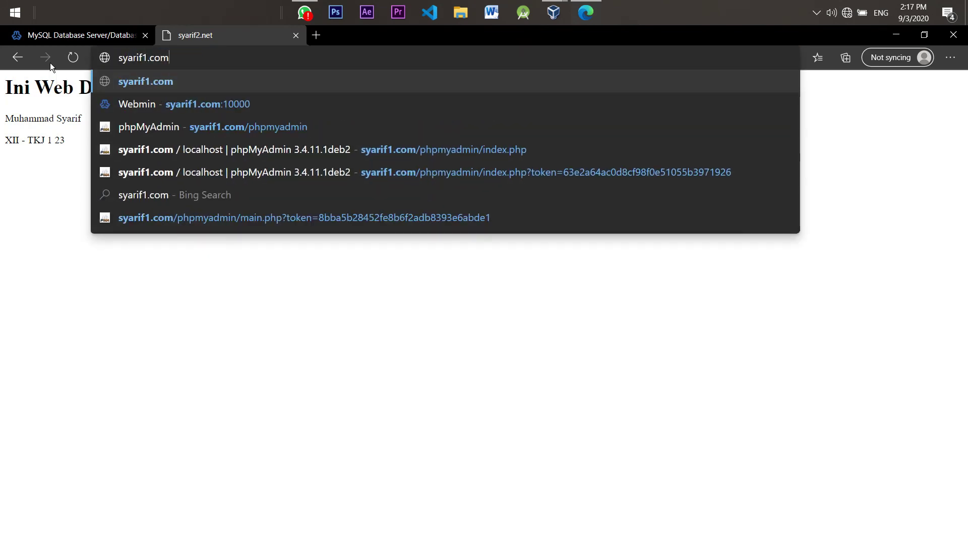
pyautogui.write('/')
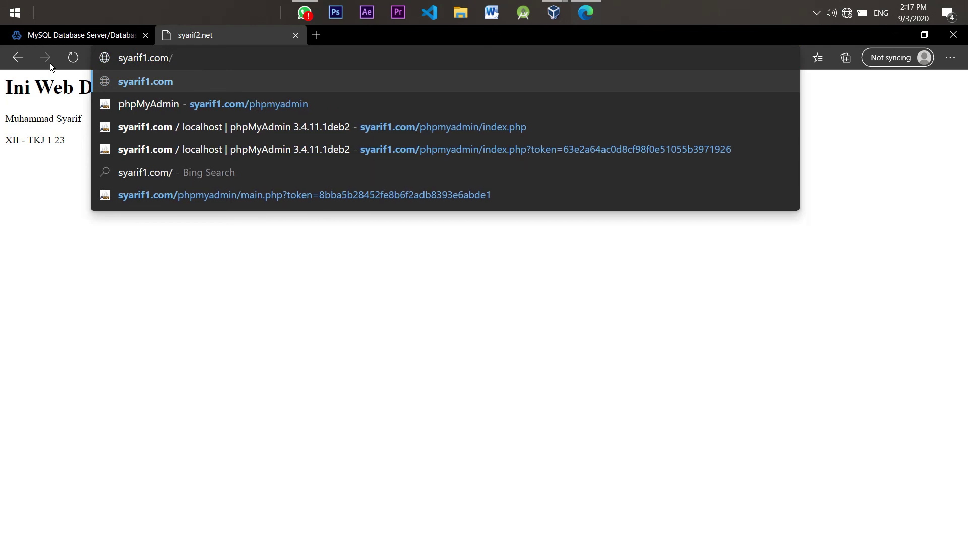
pyautogui.write('phyp')
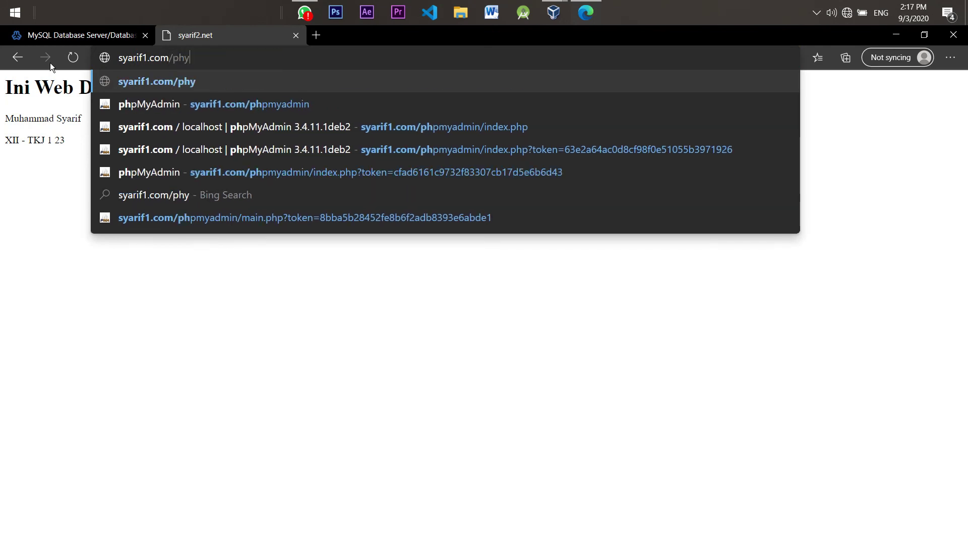
pyautogui.press('BackSpace')
pyautogui.press('BackSpace')
pyautogui.write('pmua')
pyautogui.press('BackSpace')
pyautogui.press('BackSpace')
pyautogui.write('yadmin')
pyautogui.press('Return')
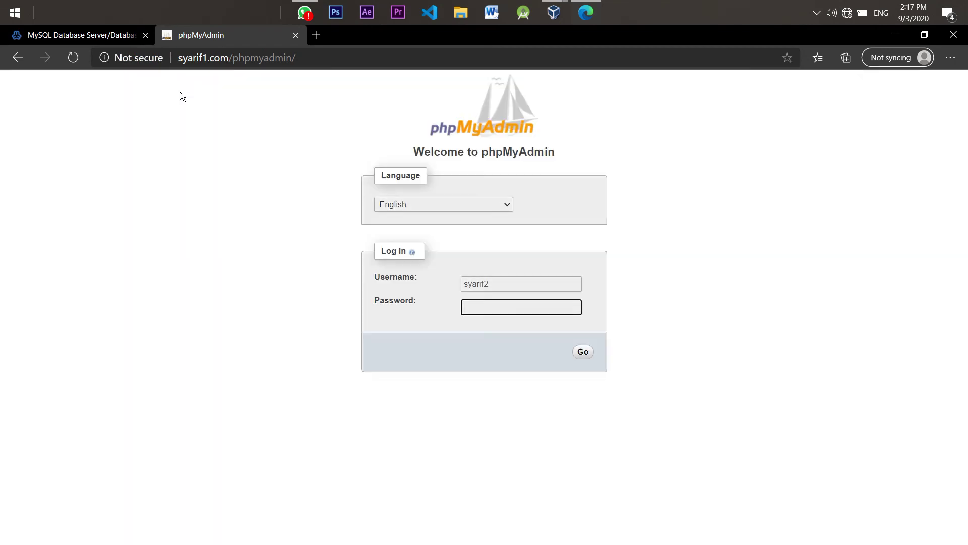
# Log in to phpMyAdmin as syarif1
pyautogui.doubleClick(481, 286)
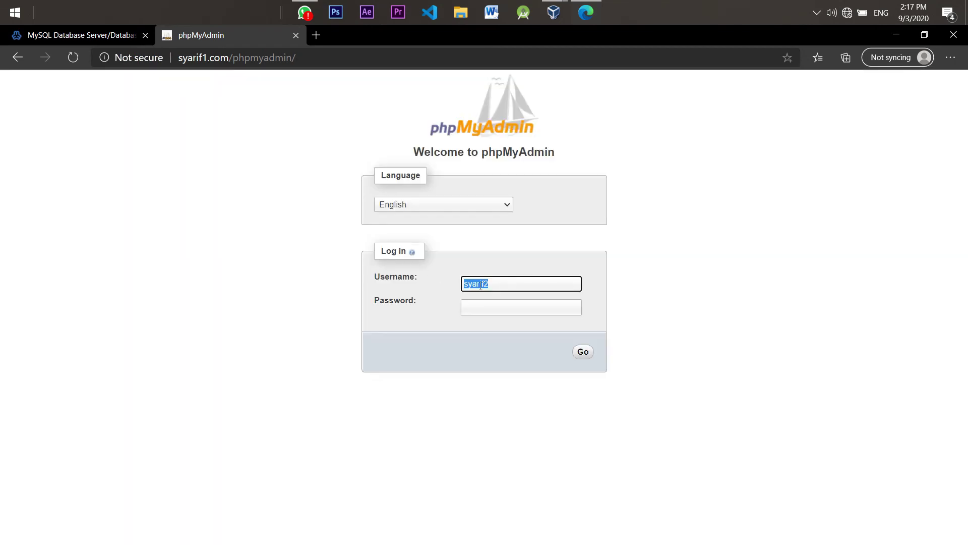
pyautogui.write('sya')
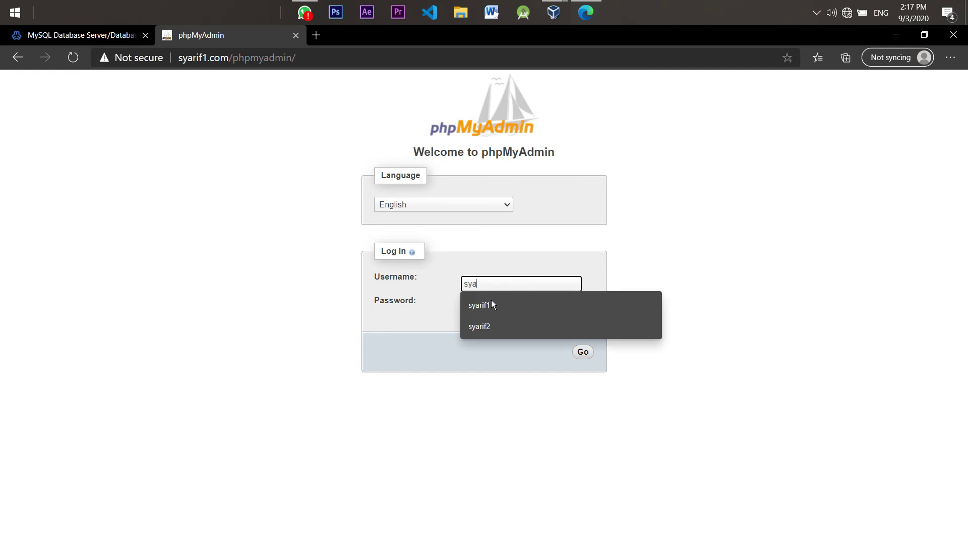
pyautogui.click(493, 305)
pyautogui.click(492, 309)
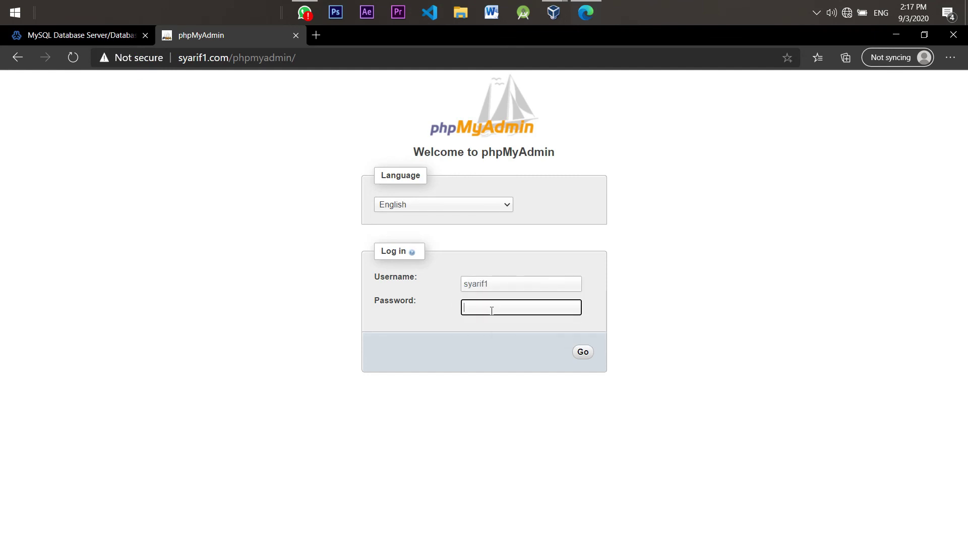
pyautogui.click(584, 354)
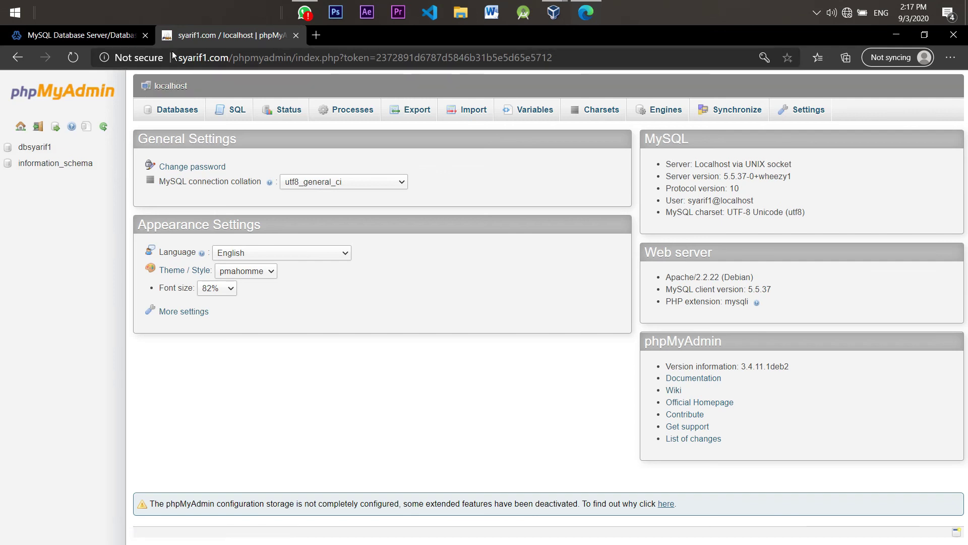
# Confirm dbsyarif1 has no tables, return to the home page and log out
pyautogui.click(41, 150)
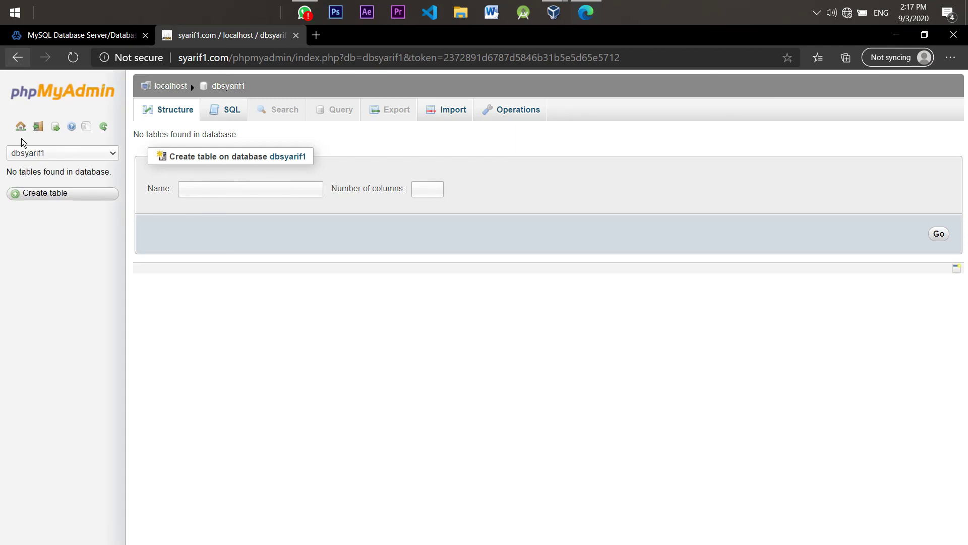
pyautogui.click(27, 154)
pyautogui.click(8, 60)
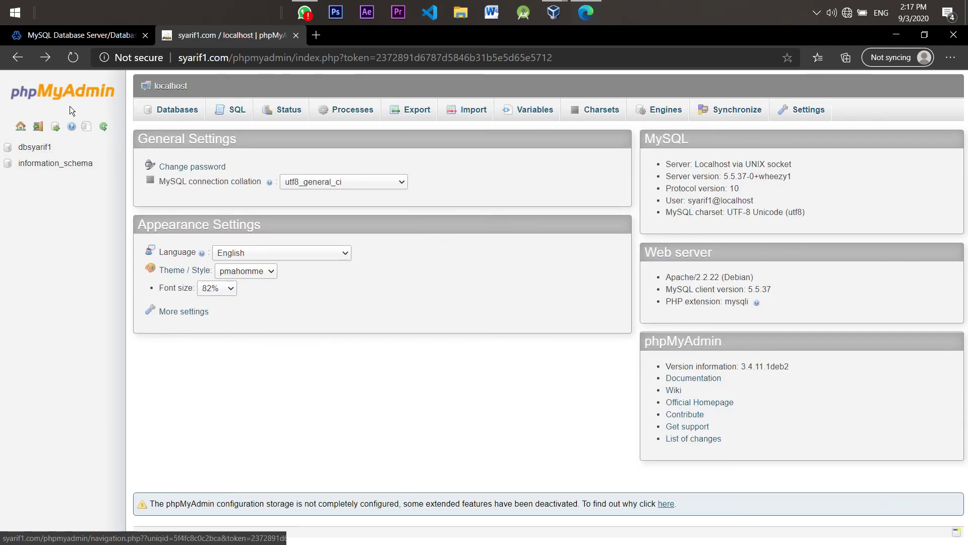
pyautogui.click(39, 129)
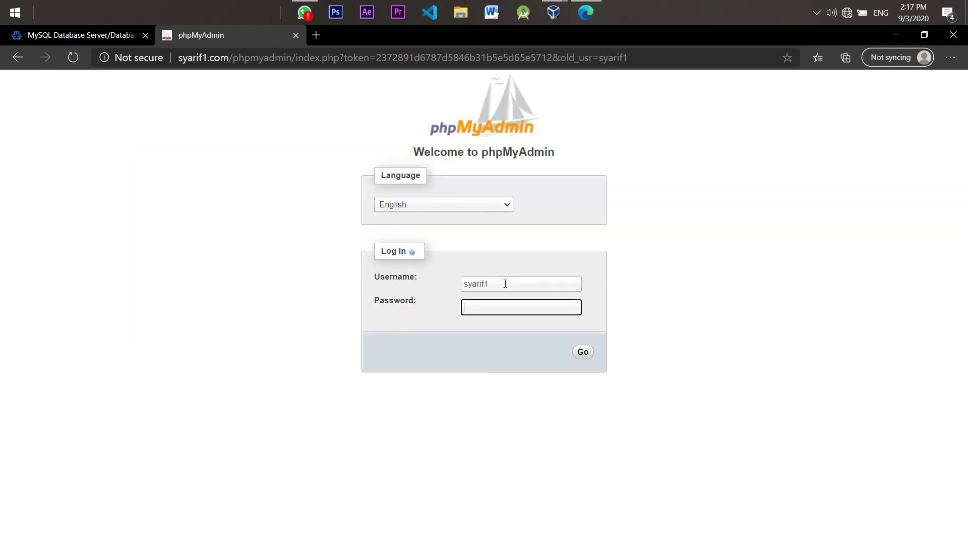
# Log in as syarif2 with its password, check dbsyarif2 is empty, then return home
pyautogui.doubleClick(505, 284)
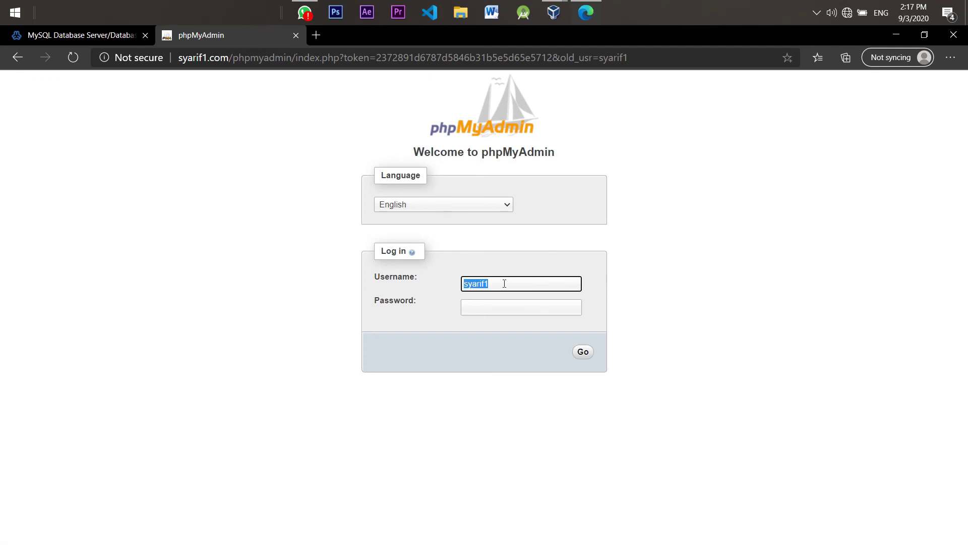
pyautogui.write('syarif2')
pyautogui.click(498, 311)
pyautogui.write('1')
pyautogui.click(575, 352)
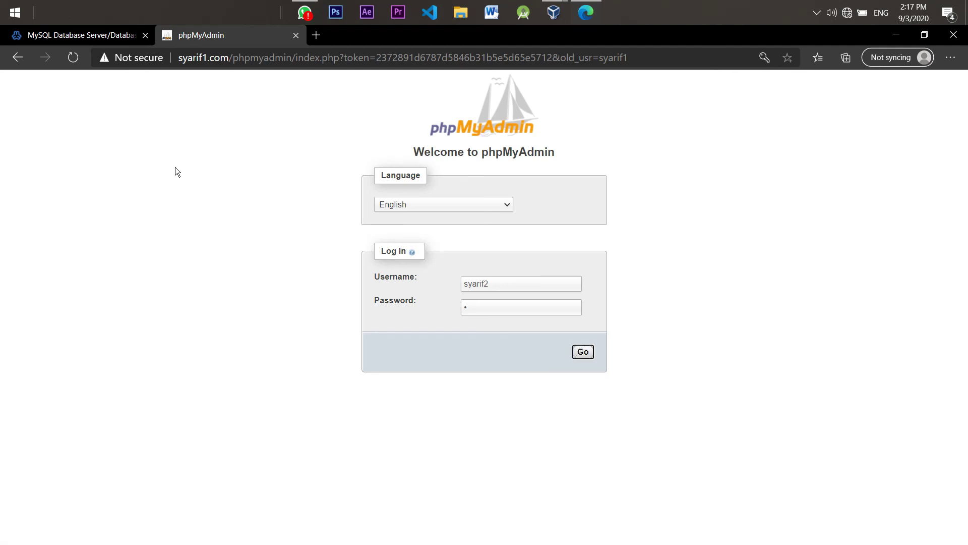
pyautogui.click(582, 351)
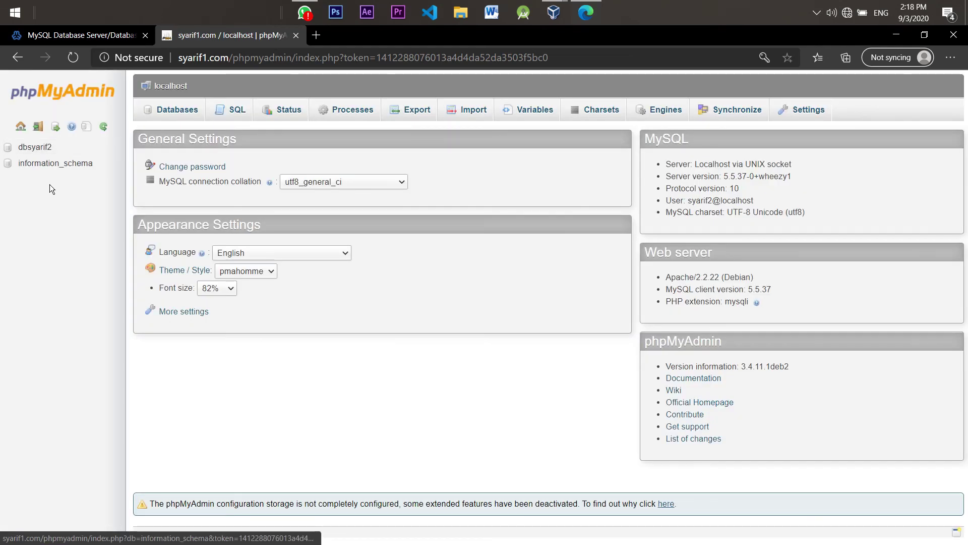
pyautogui.click(36, 151)
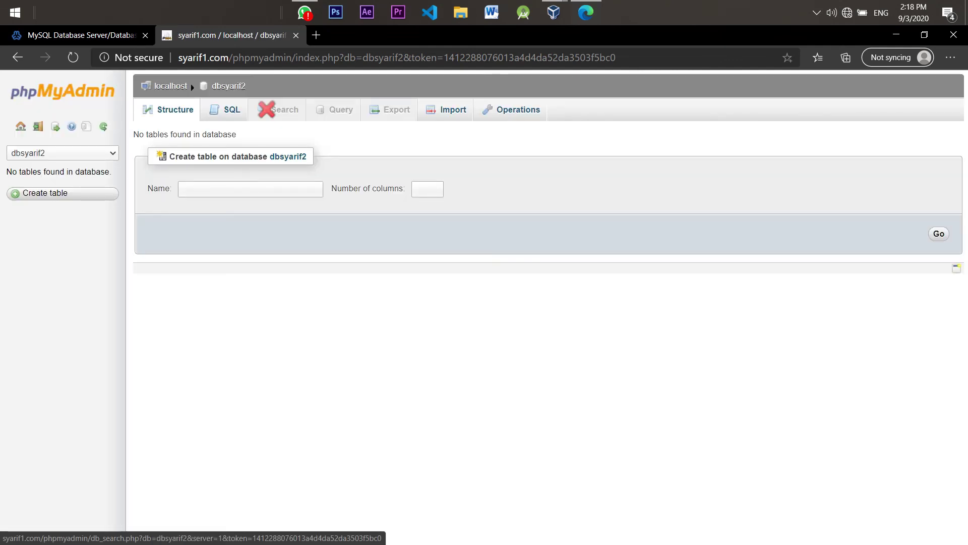
pyautogui.click(37, 89)
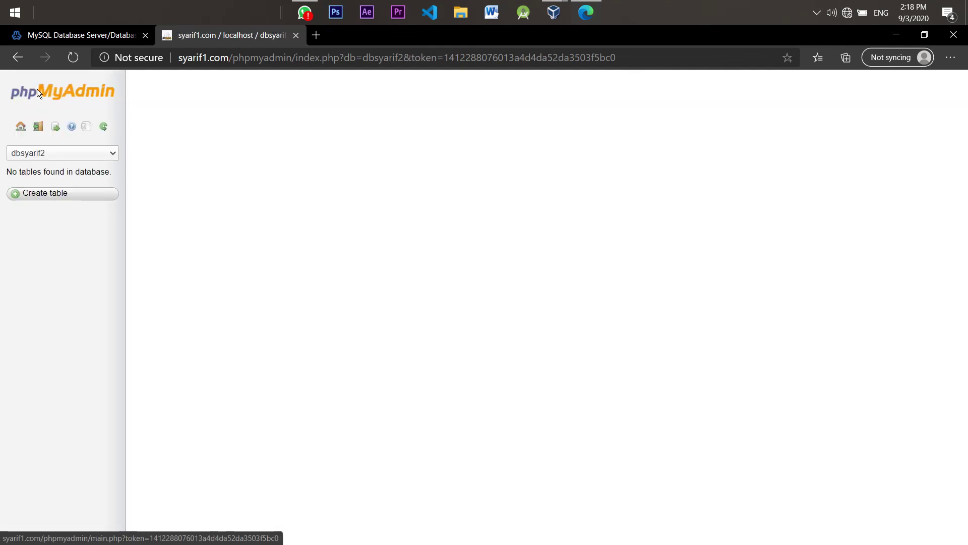